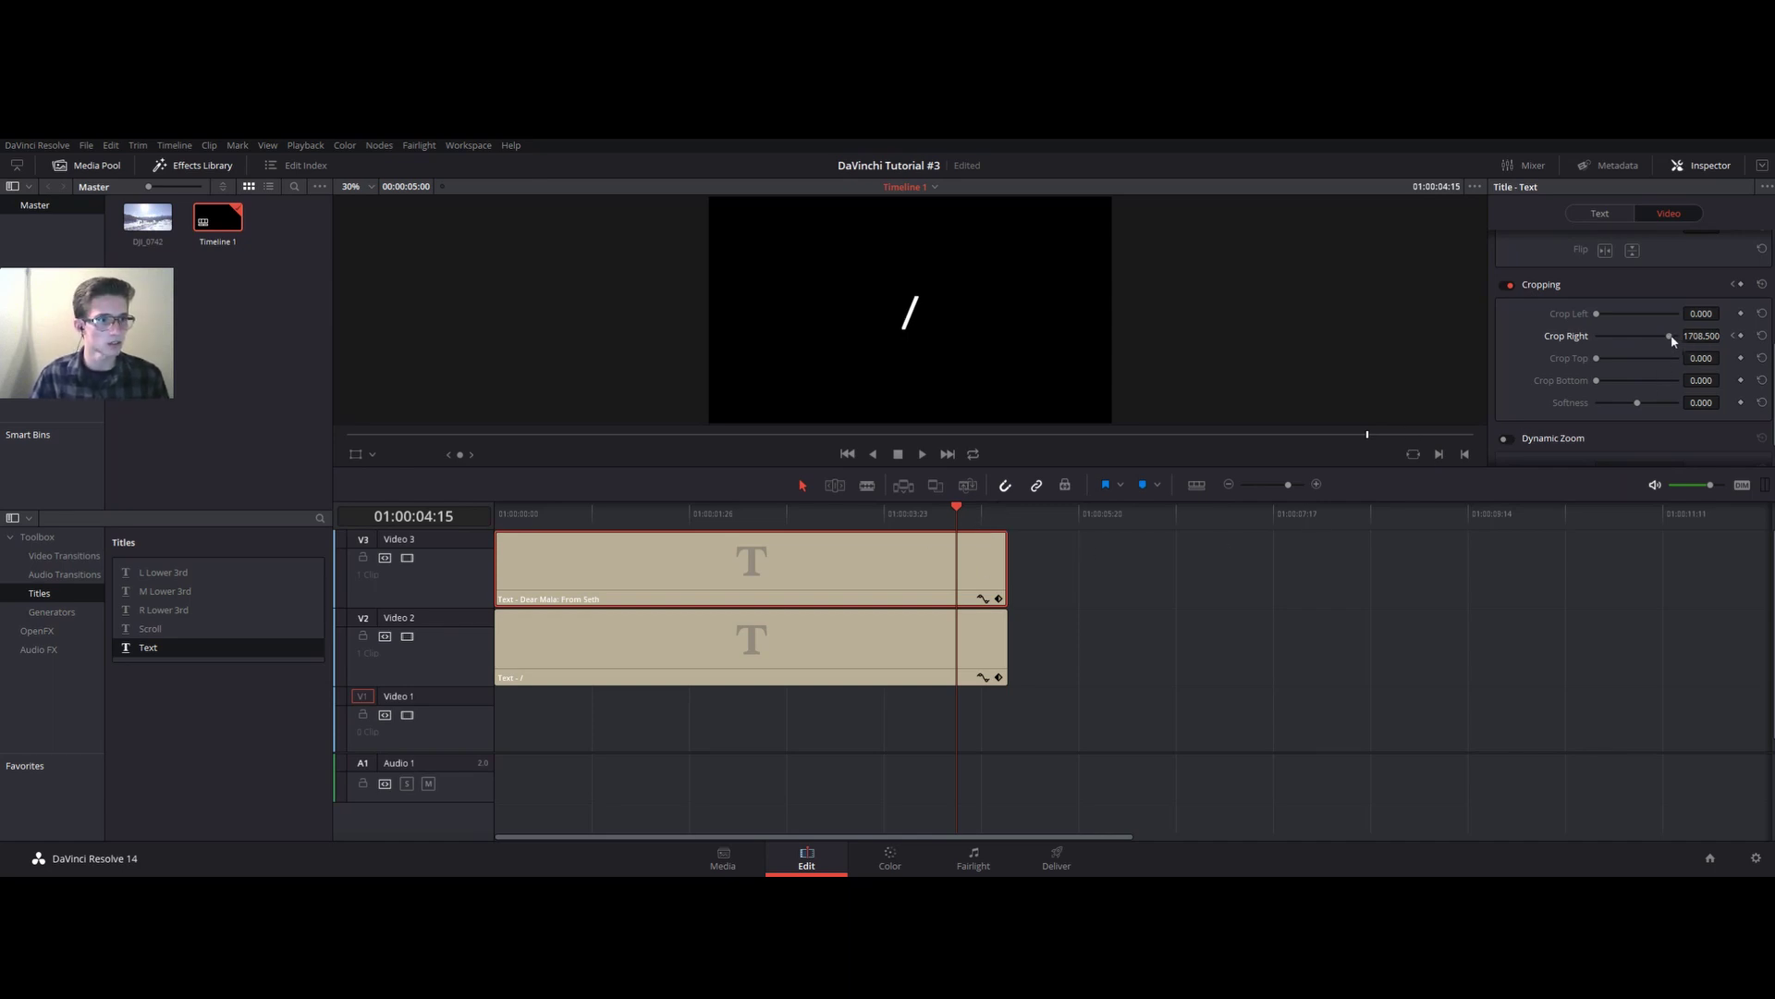
At 01:00:04:15, keyframe the greeting title's Crop Right at about 227.8, then preview the text reveal and return to the timeline start
{"action": "left_click_drag", "start_coordinate": [1654, 339], "coordinate": [1609, 340]}
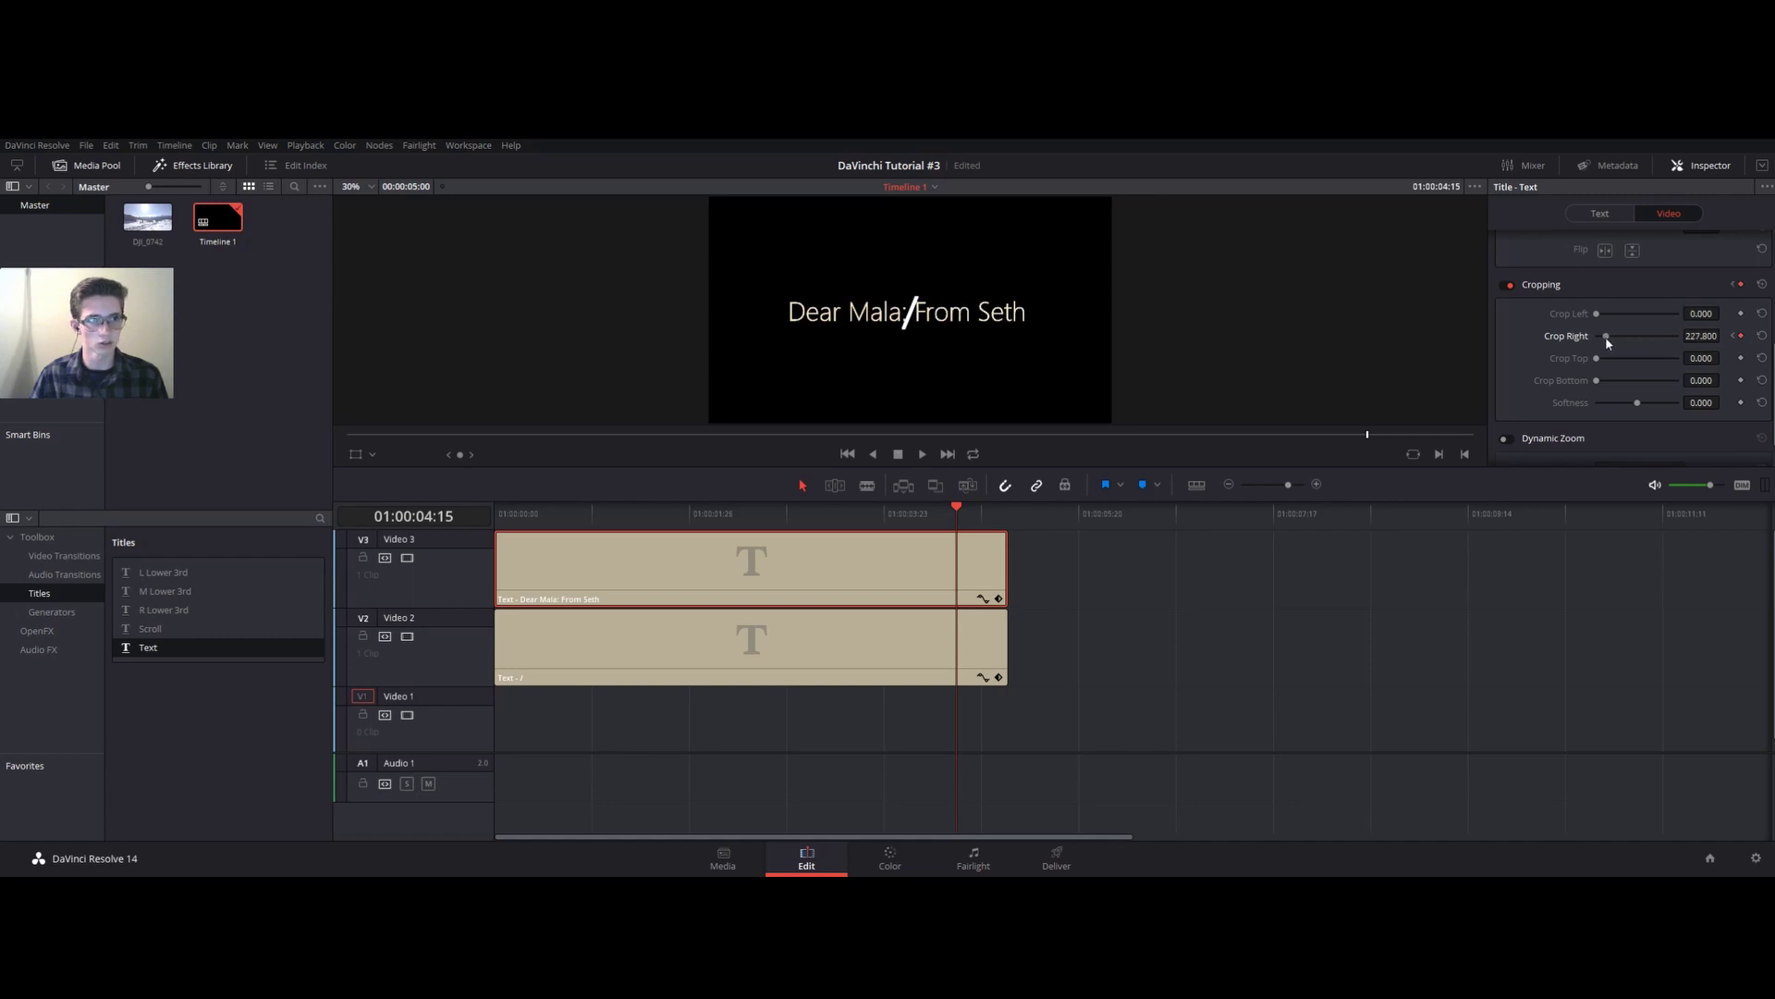
{"action": "left_click", "coordinate": [499, 514]}
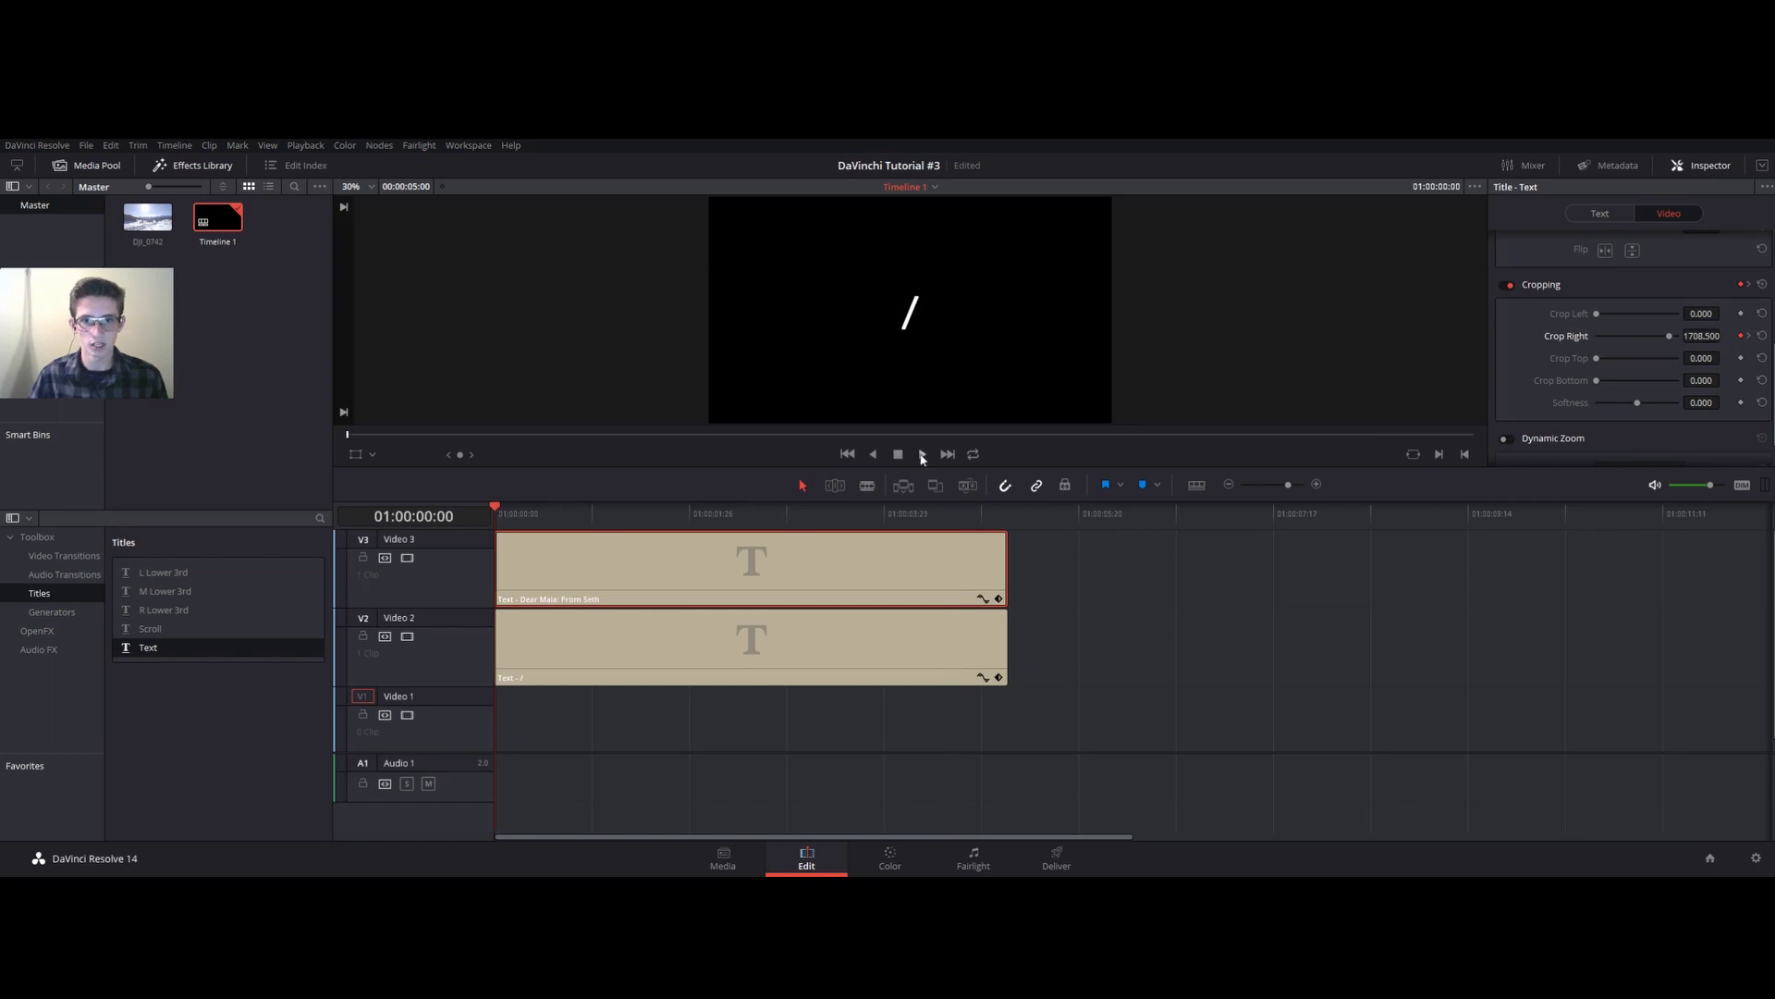
{"action": "left_click", "coordinate": [922, 454]}
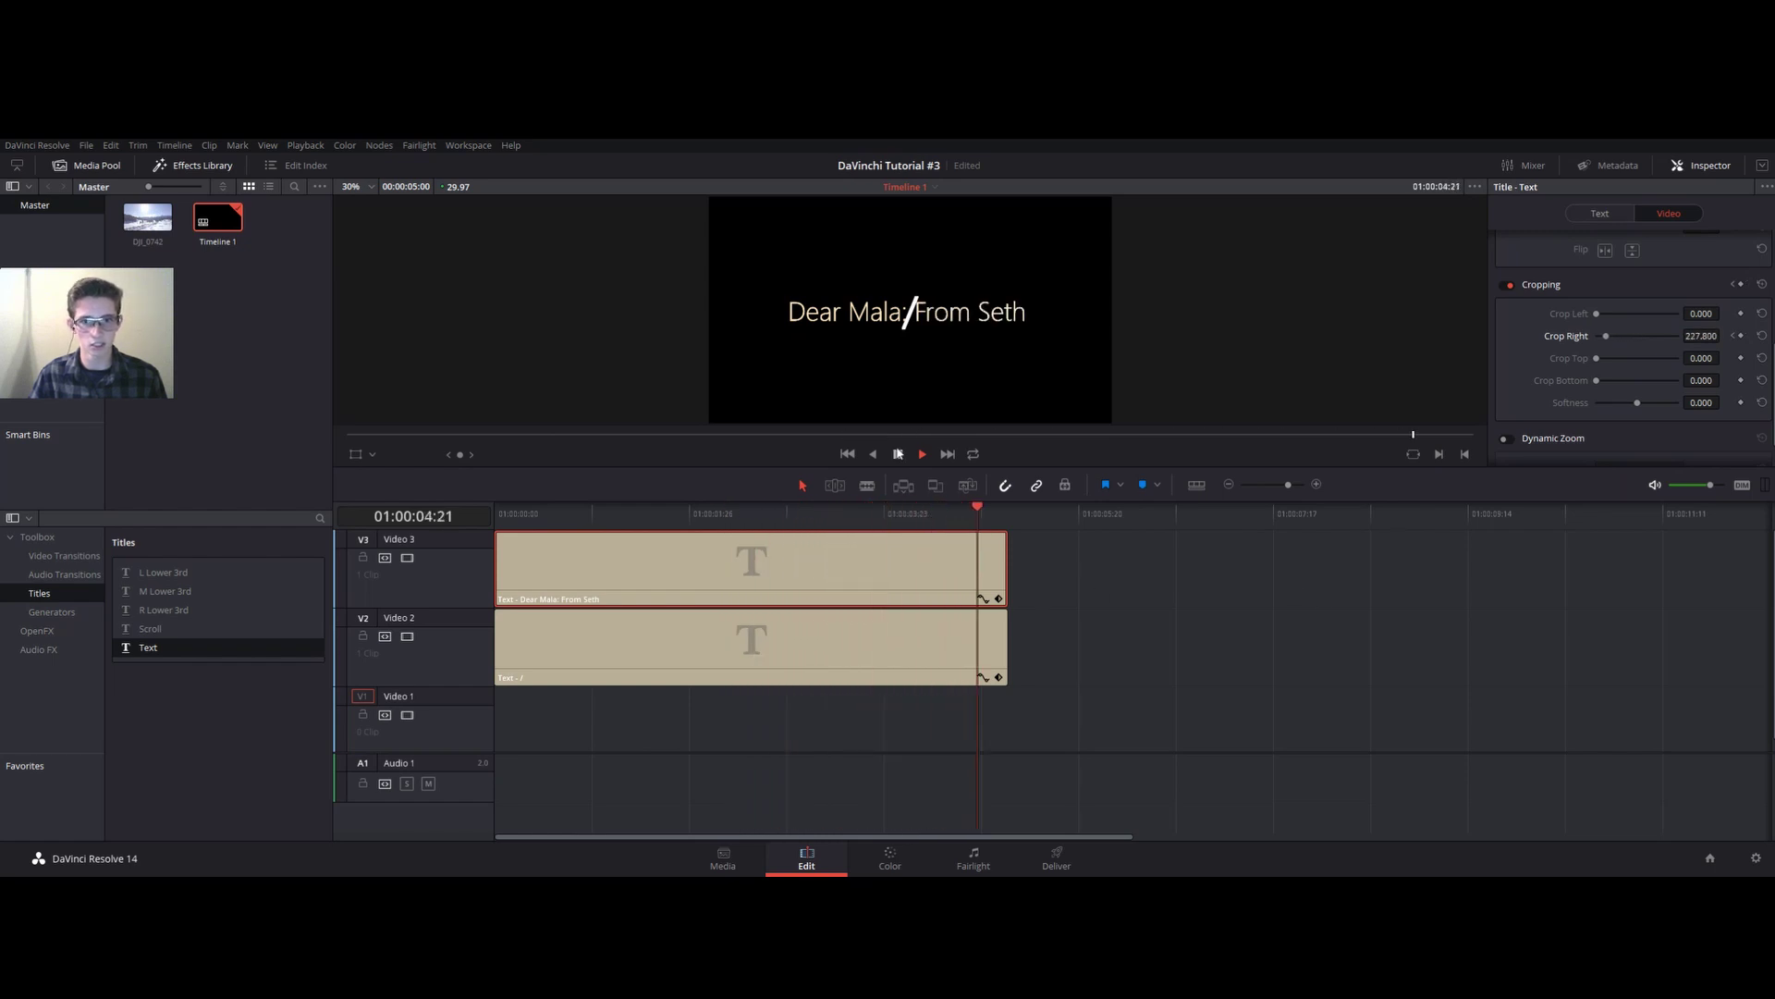
{"action": "left_click_drag", "start_coordinate": [1008, 512], "coordinate": [500, 556]}
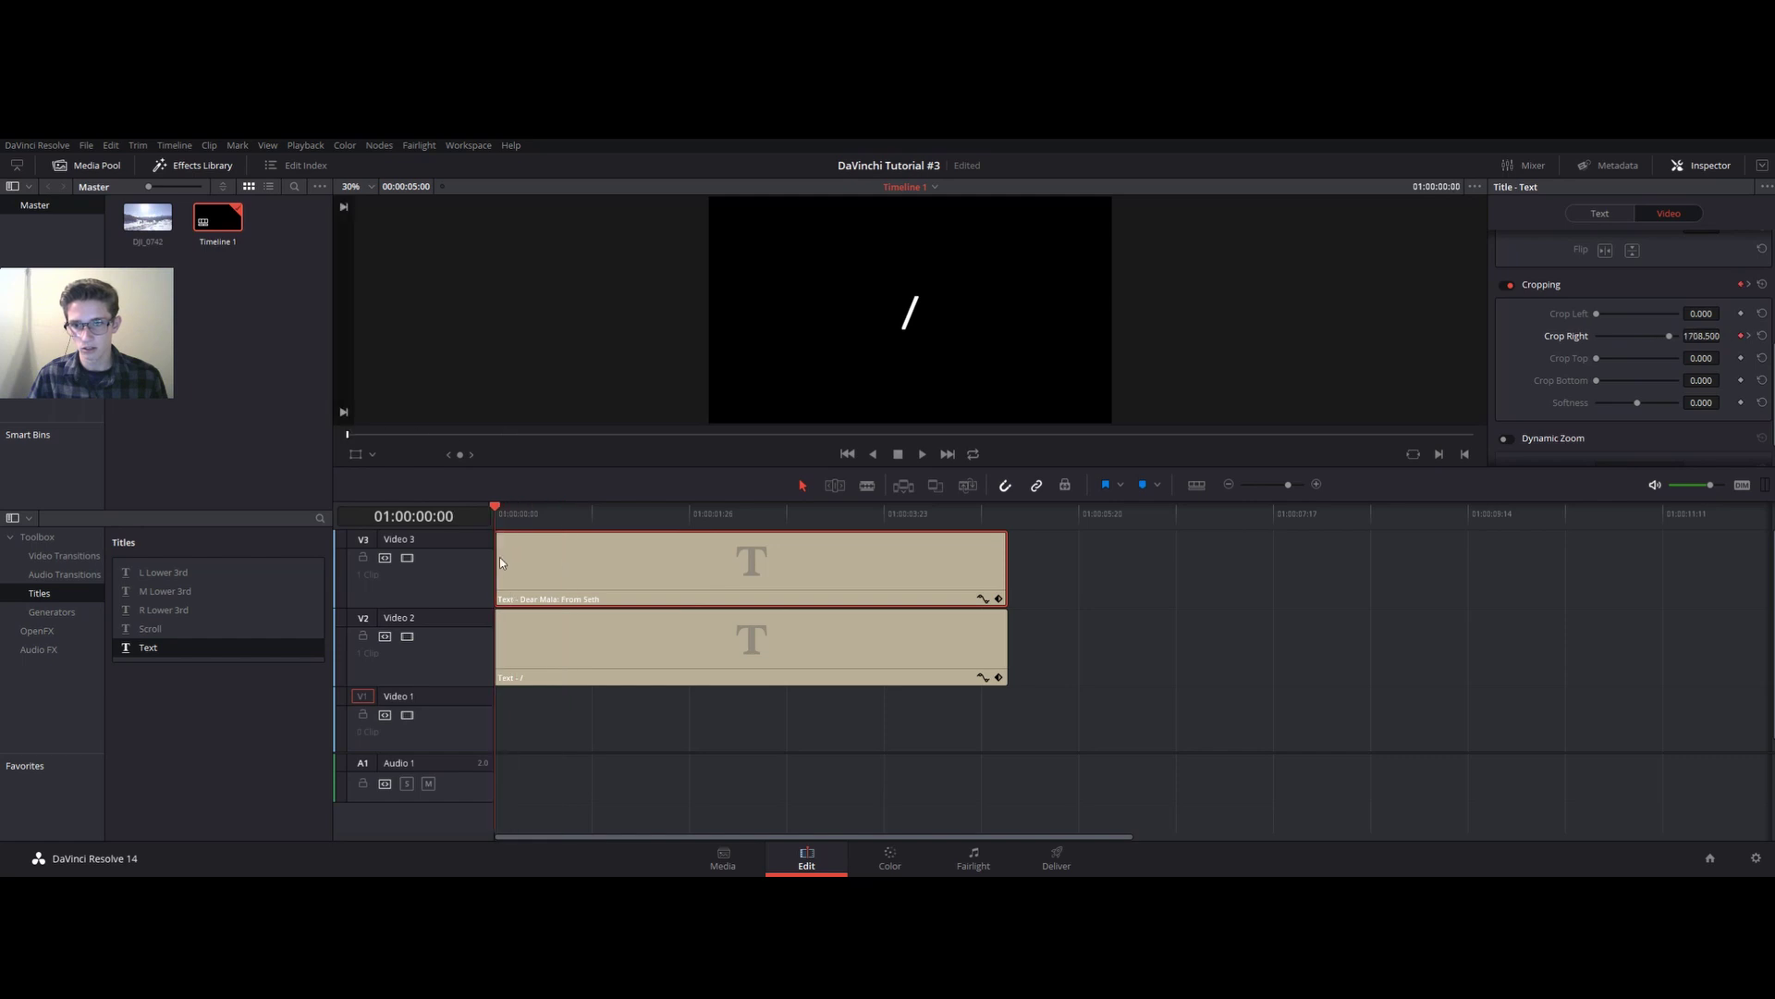
Select the slash title on Video 2 and advance the playhead to 01:00:00:17, where the greeting's first letter starts to appear
{"action": "left_click", "coordinate": [597, 639]}
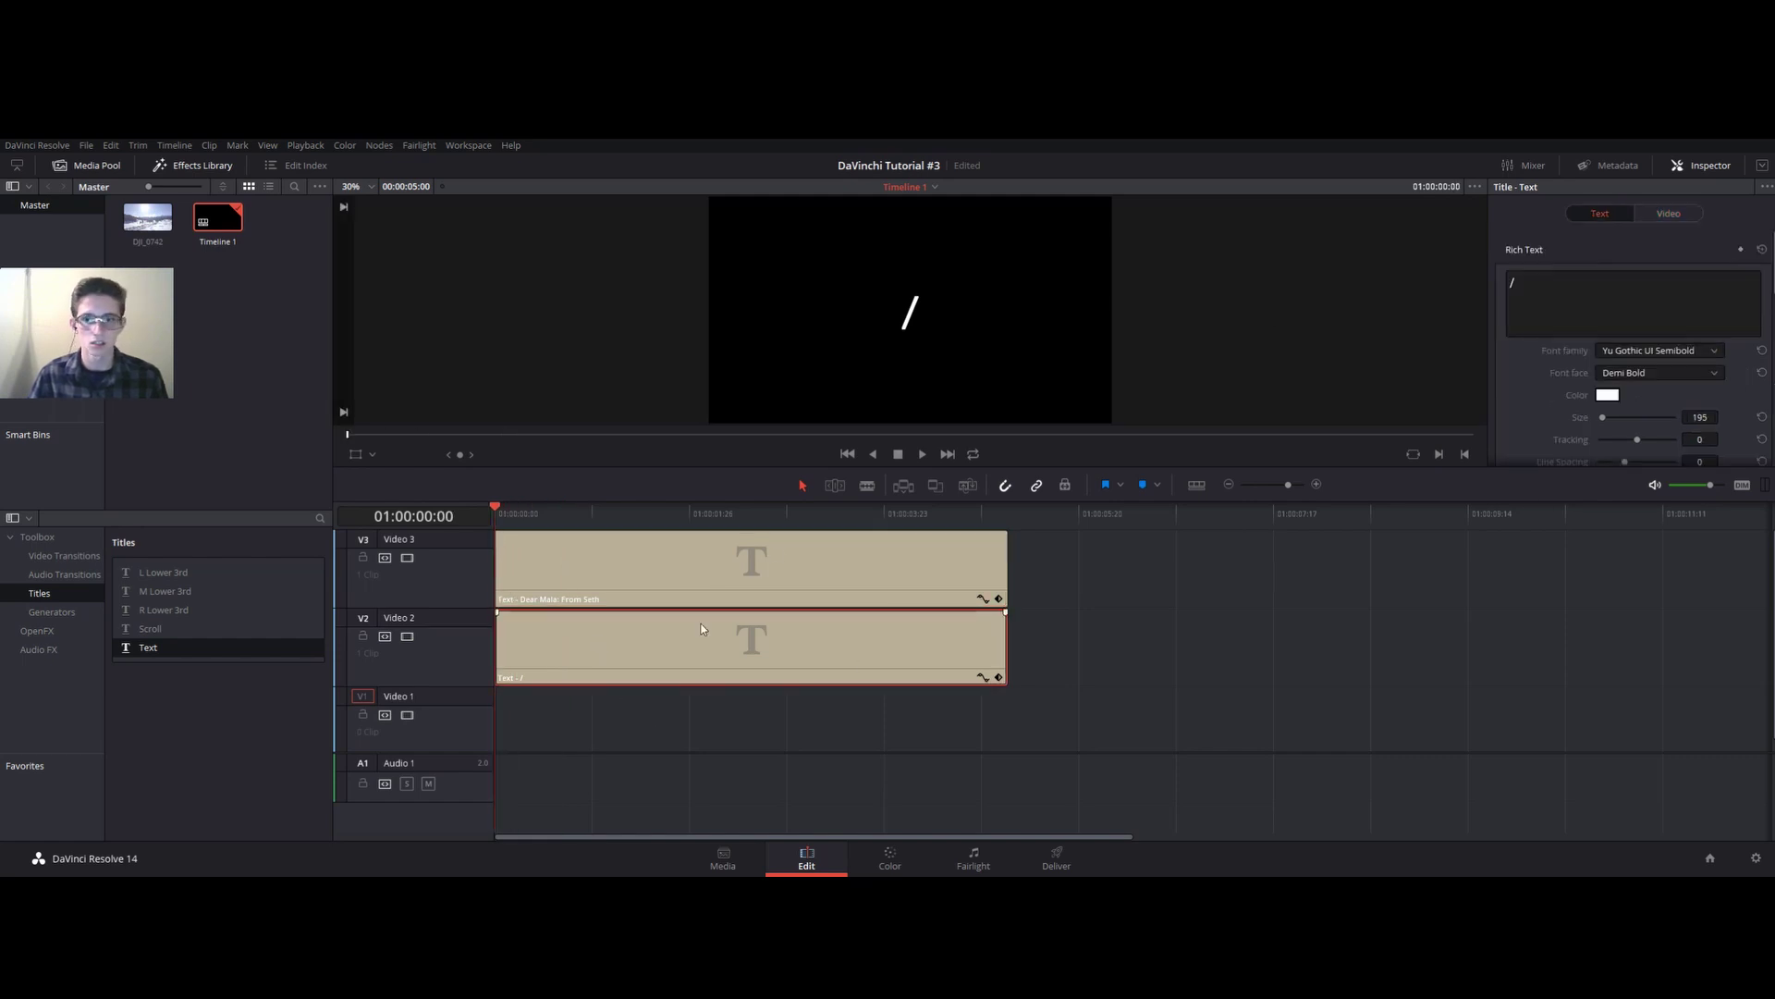
{"action": "scroll", "coordinate": [1522, 382], "scroll_direction": "down", "scroll_amount": 3}
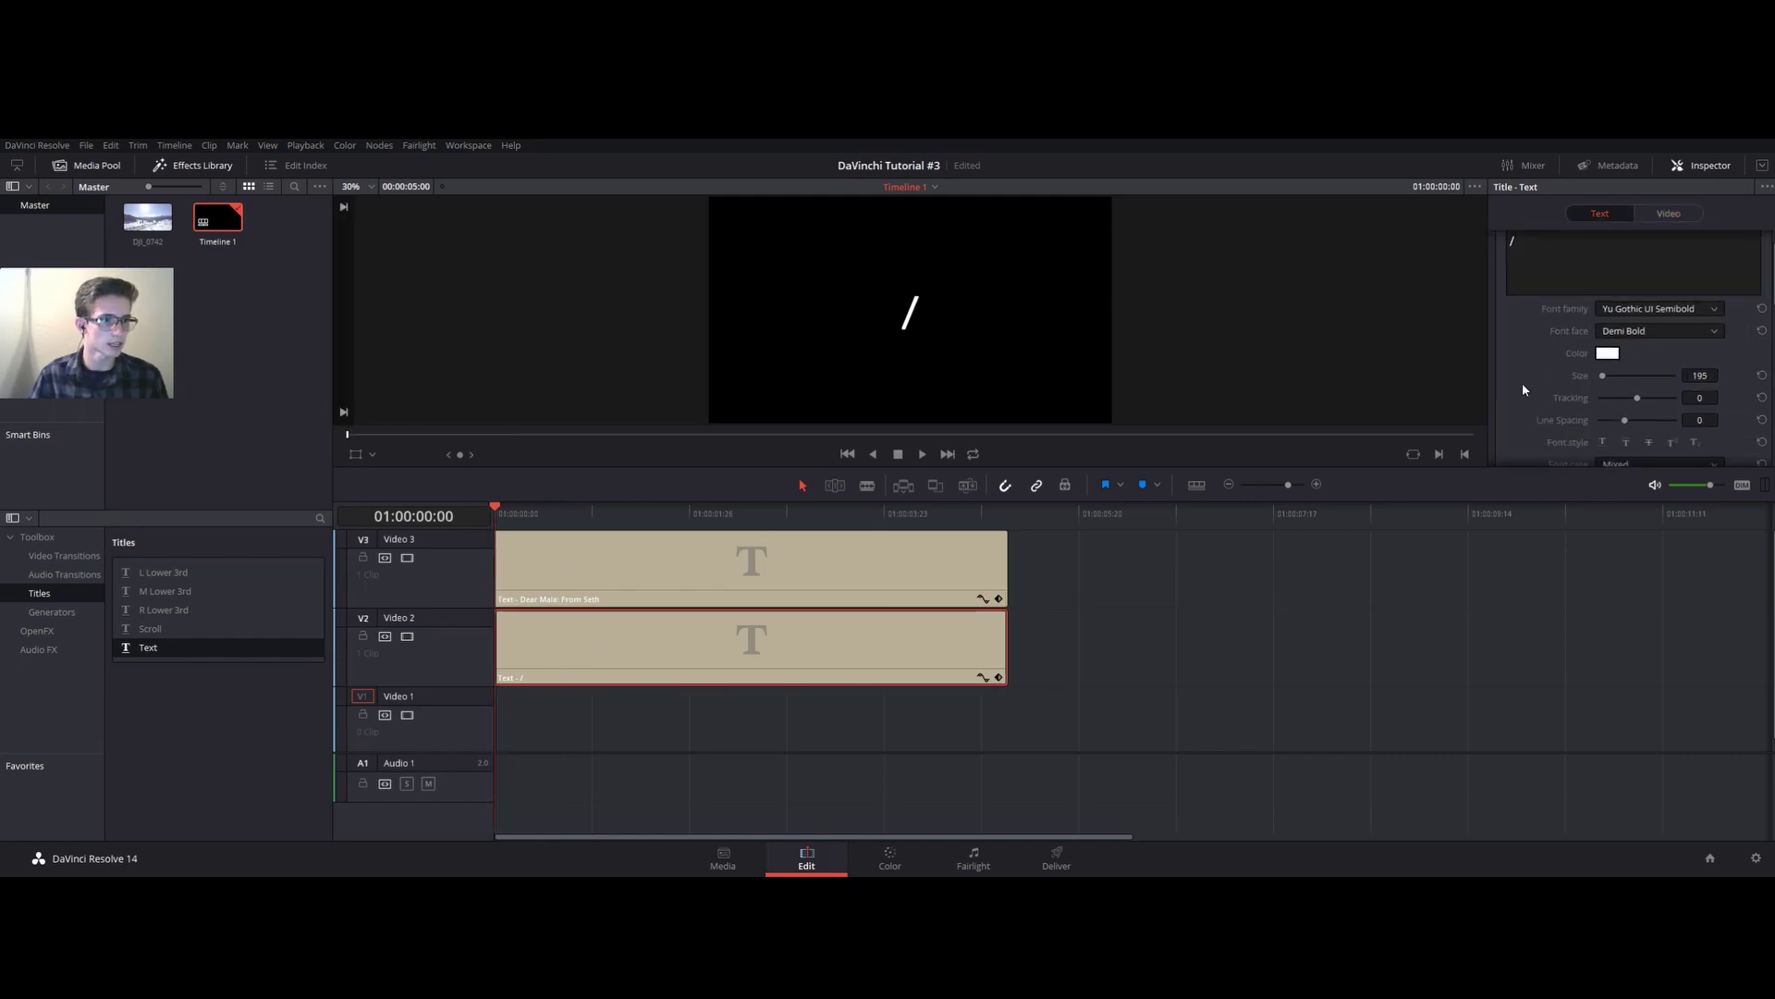
{"action": "scroll", "coordinate": [1522, 381], "scroll_direction": "up", "scroll_amount": 3}
{"action": "left_click", "coordinate": [1668, 213]}
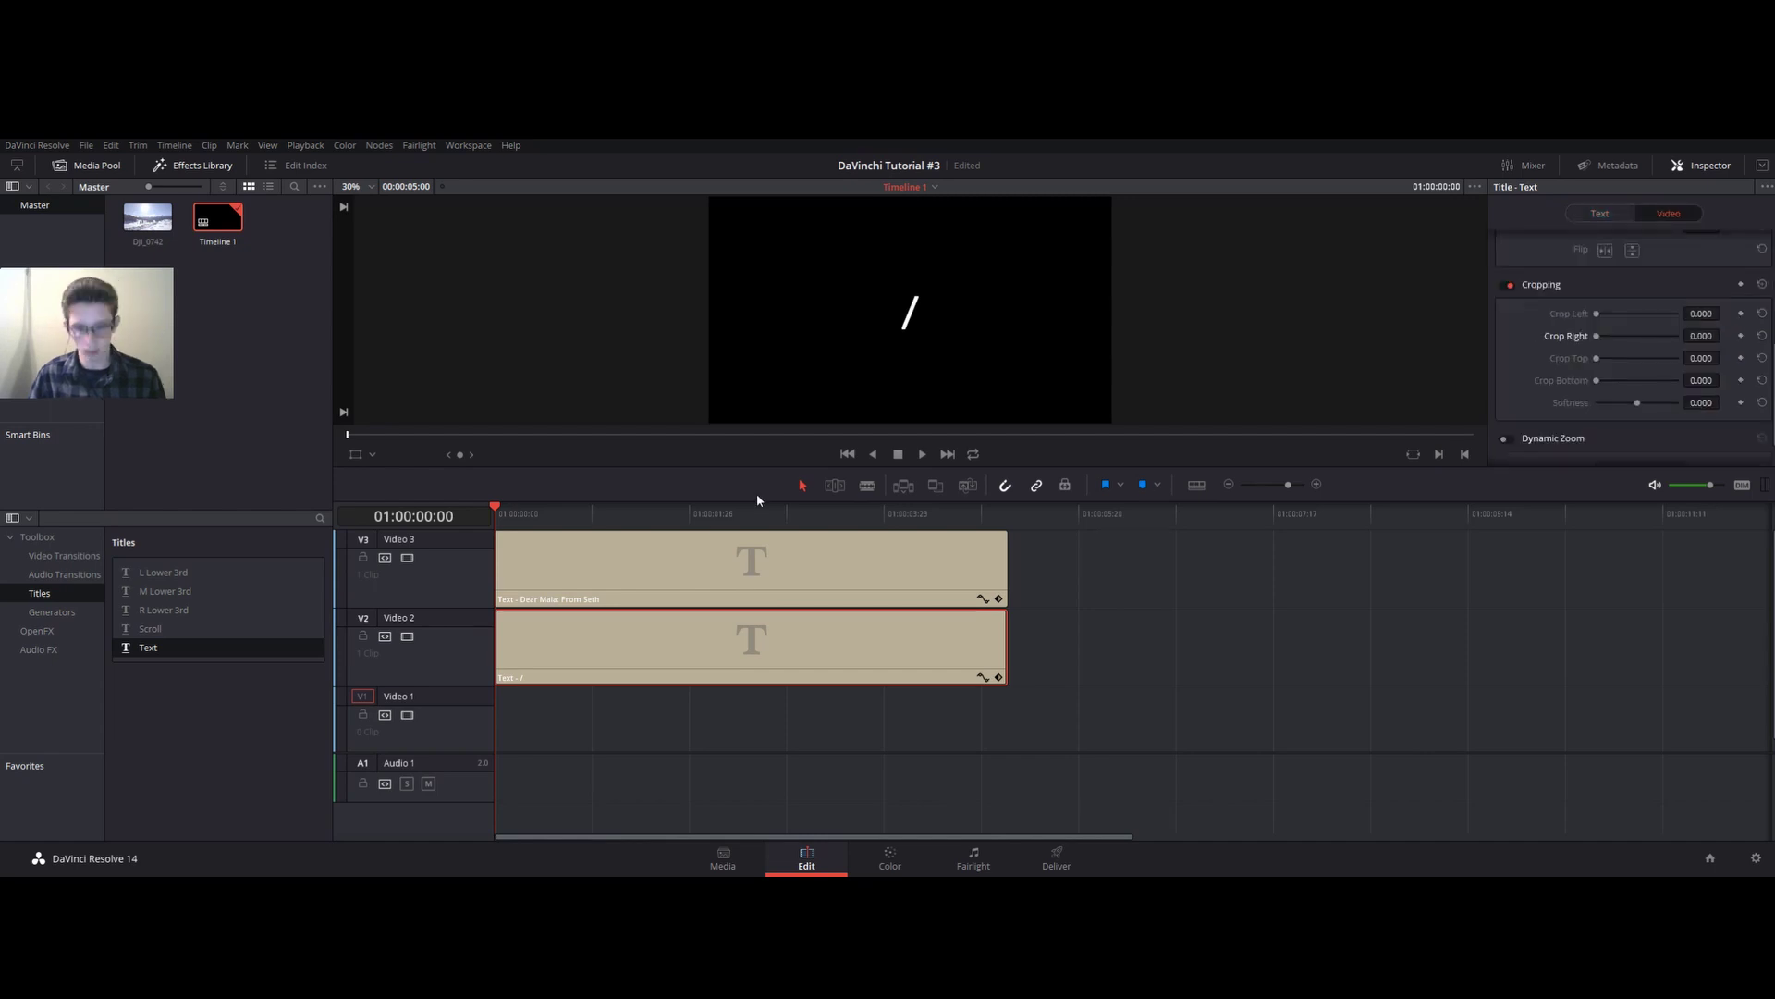
{"action": "key", "text": "Right"}
{"action": "key", "text": "Right"}
{"action": "key", "text": "Right"}
{"action": "key", "text": "Right"}
{"action": "key", "text": "Right"}
{"action": "key", "text": "Right"}
{"action": "key", "text": "Right"}
{"action": "key", "text": "Right"}
{"action": "key", "text": "Right"}
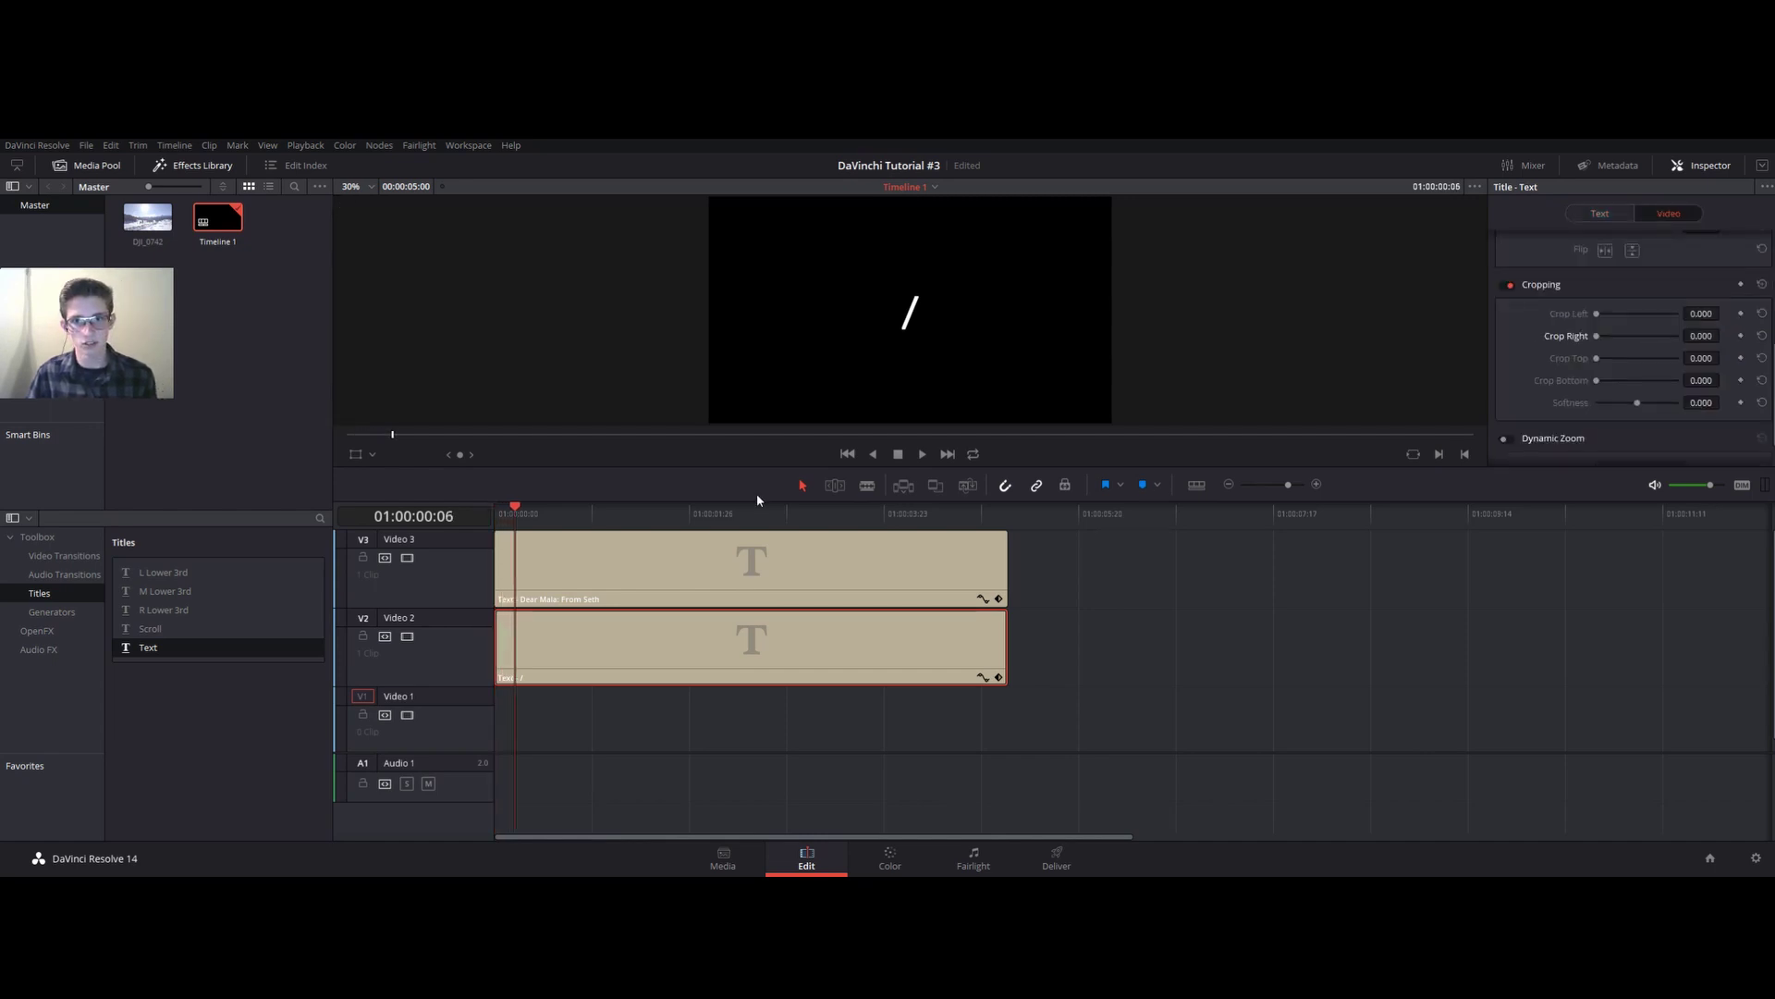
{"action": "key", "text": "Right"}
{"action": "key", "text": "Right"}
{"action": "key", "text": "Right"}
{"action": "key", "text": "Right"}
{"action": "key", "text": "Right"}
{"action": "key", "text": "Right"}
{"action": "key", "text": "Right"}
{"action": "key", "text": "Right"}
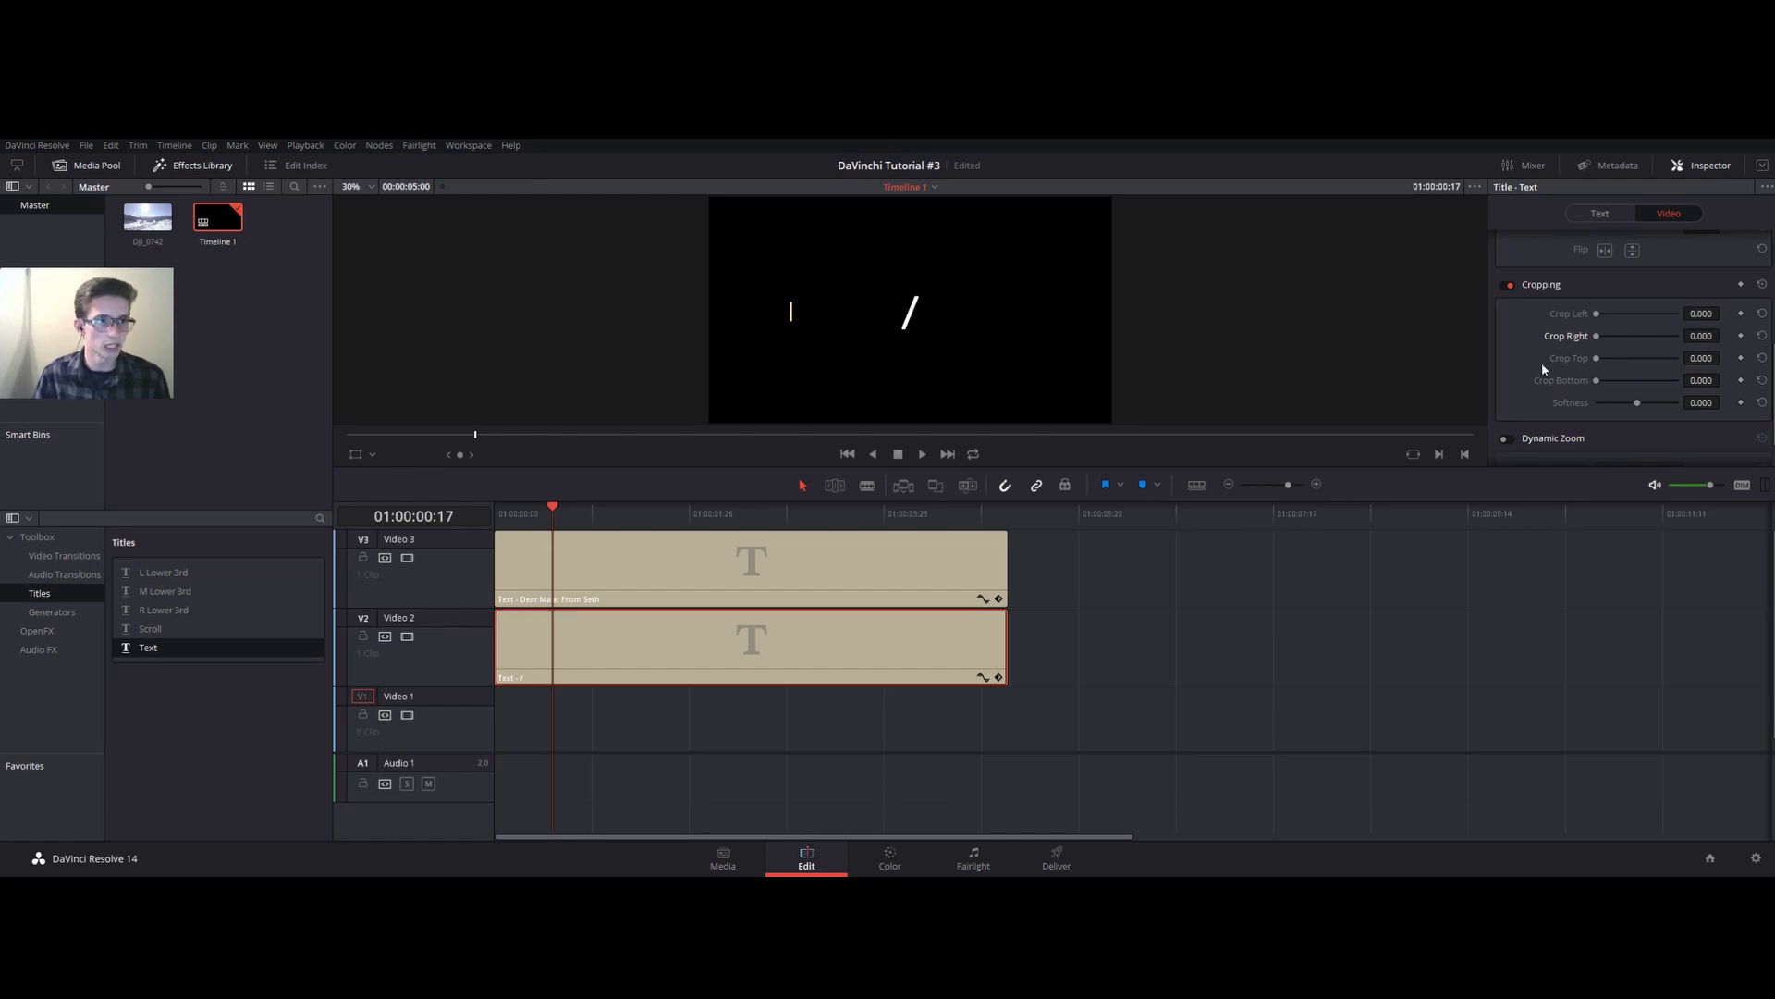
Keyframe the slash title's position at X -629, Y 8, just in front of the greeting's first letter
{"action": "scroll", "coordinate": [1516, 363], "scroll_direction": "up", "scroll_amount": 3}
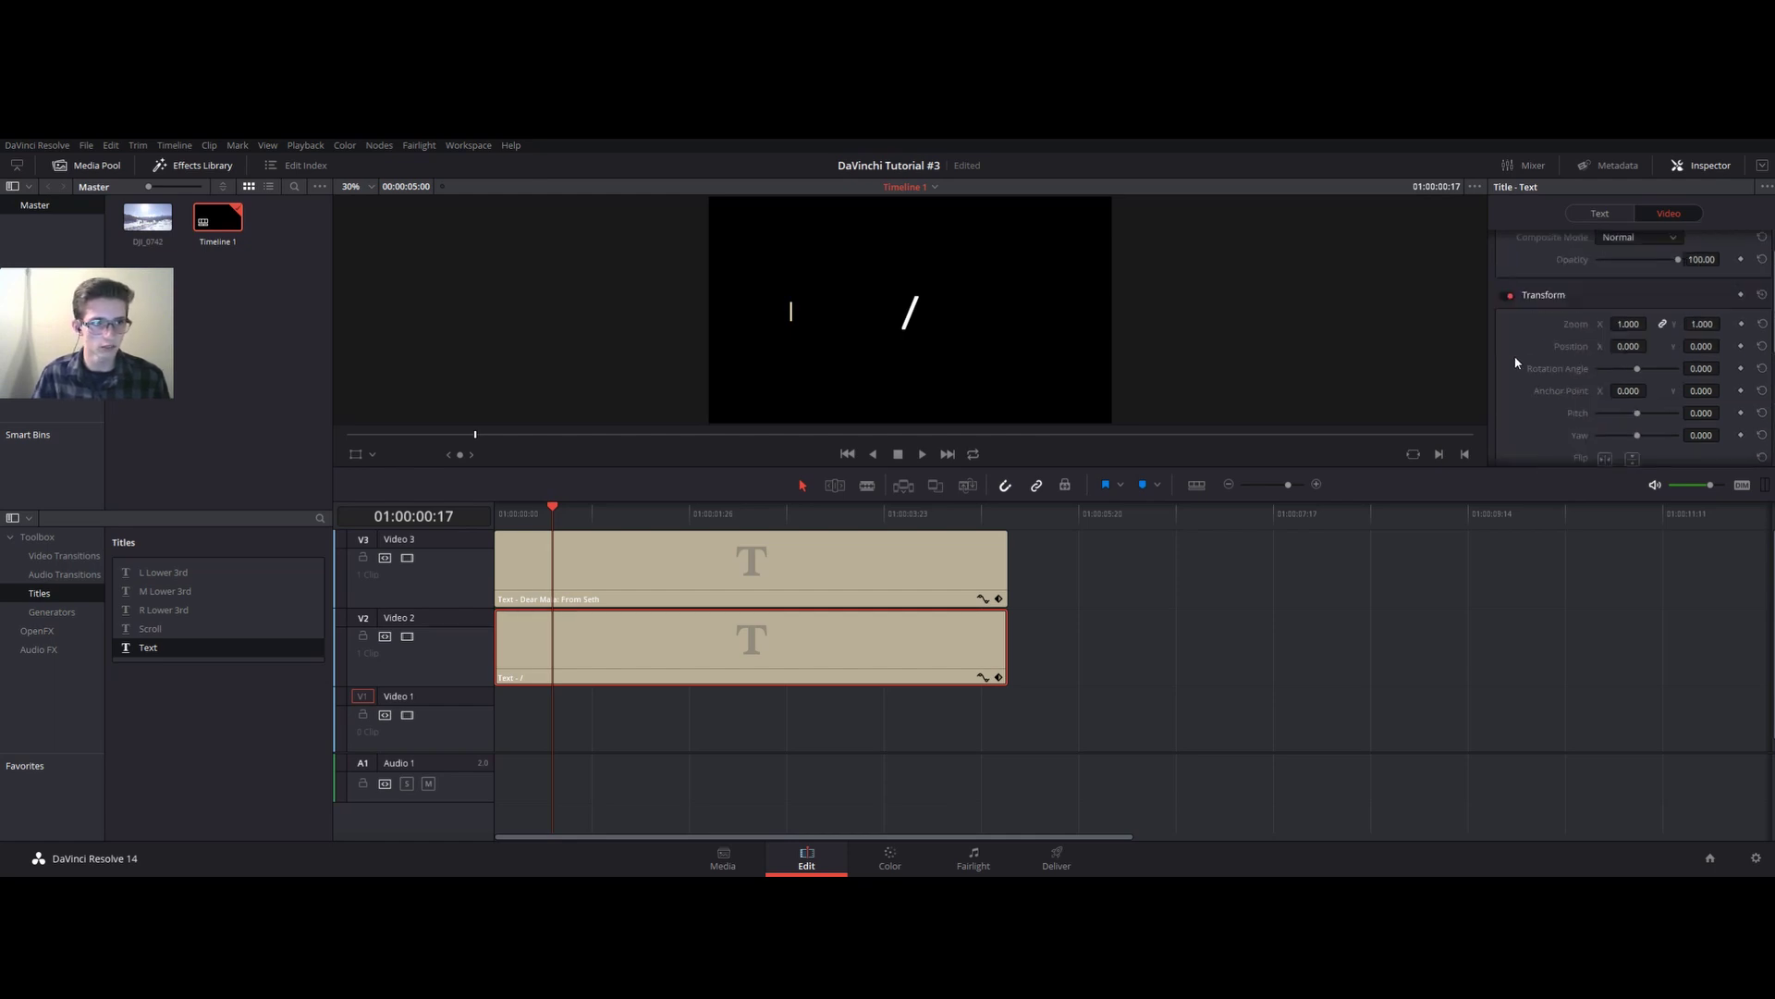
{"action": "scroll", "coordinate": [1605, 350], "scroll_direction": "up", "scroll_amount": 1}
{"action": "left_click", "coordinate": [1606, 214]}
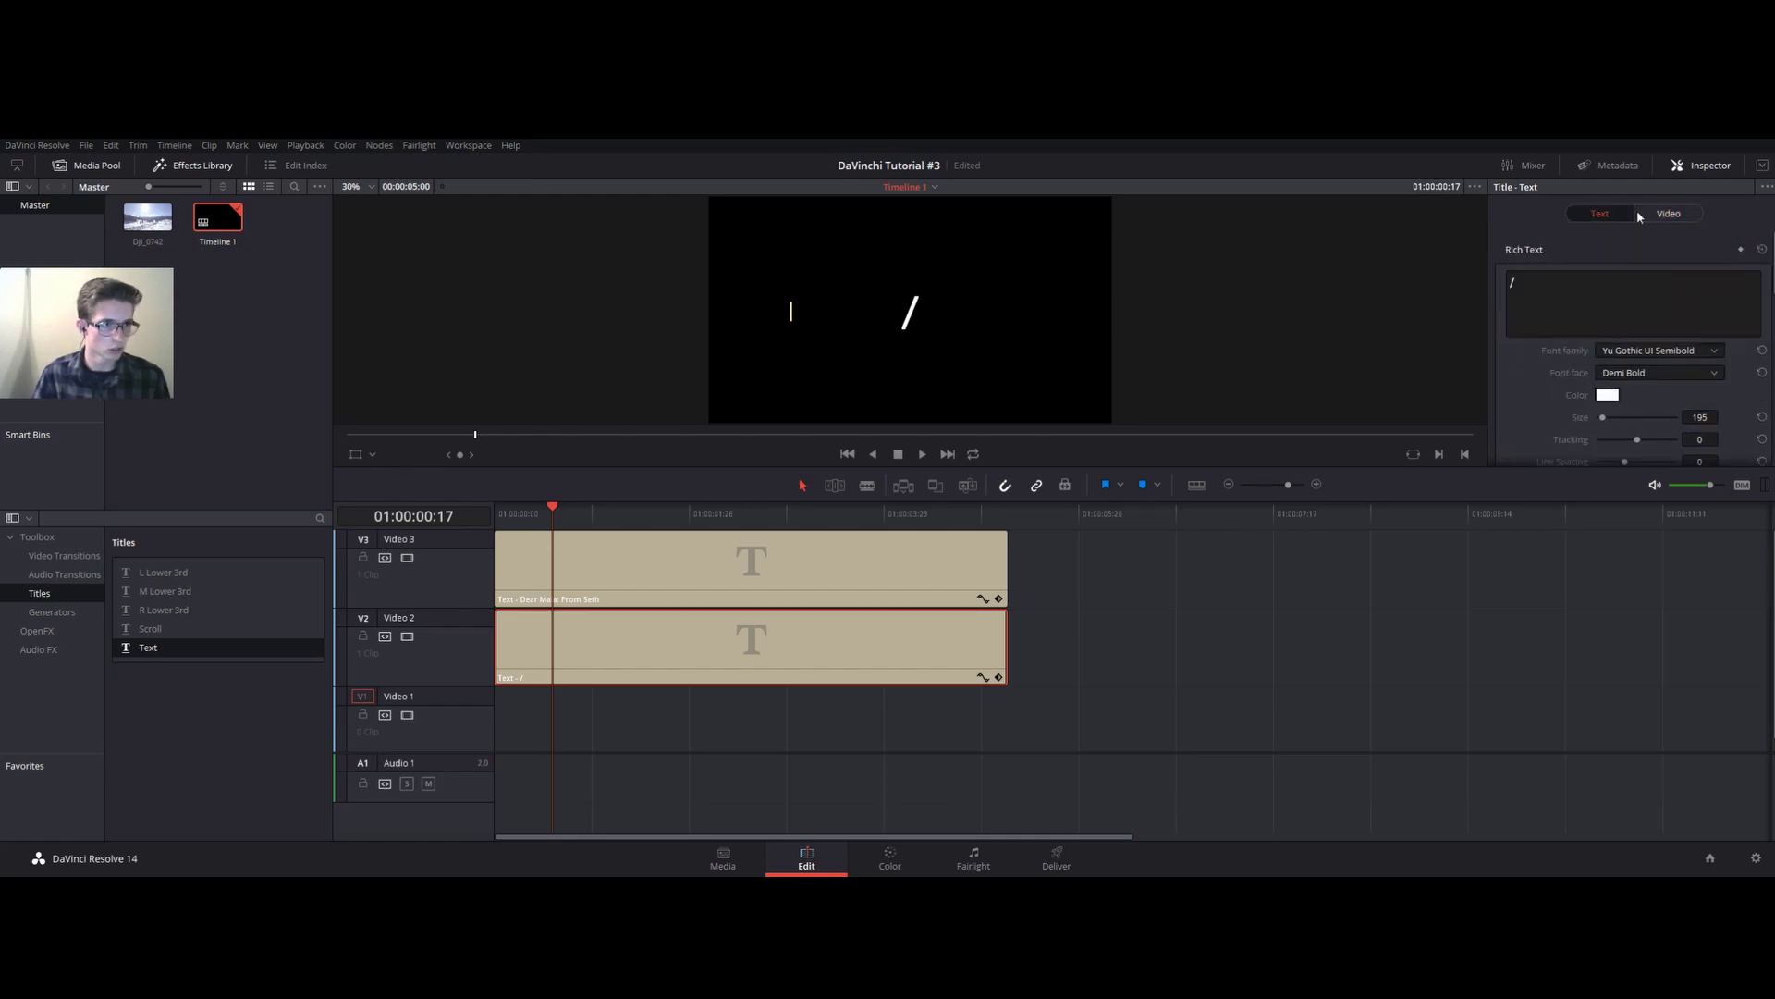
{"action": "left_click", "coordinate": [1652, 213]}
{"action": "scroll", "coordinate": [1530, 365], "scroll_direction": "down", "scroll_amount": 2}
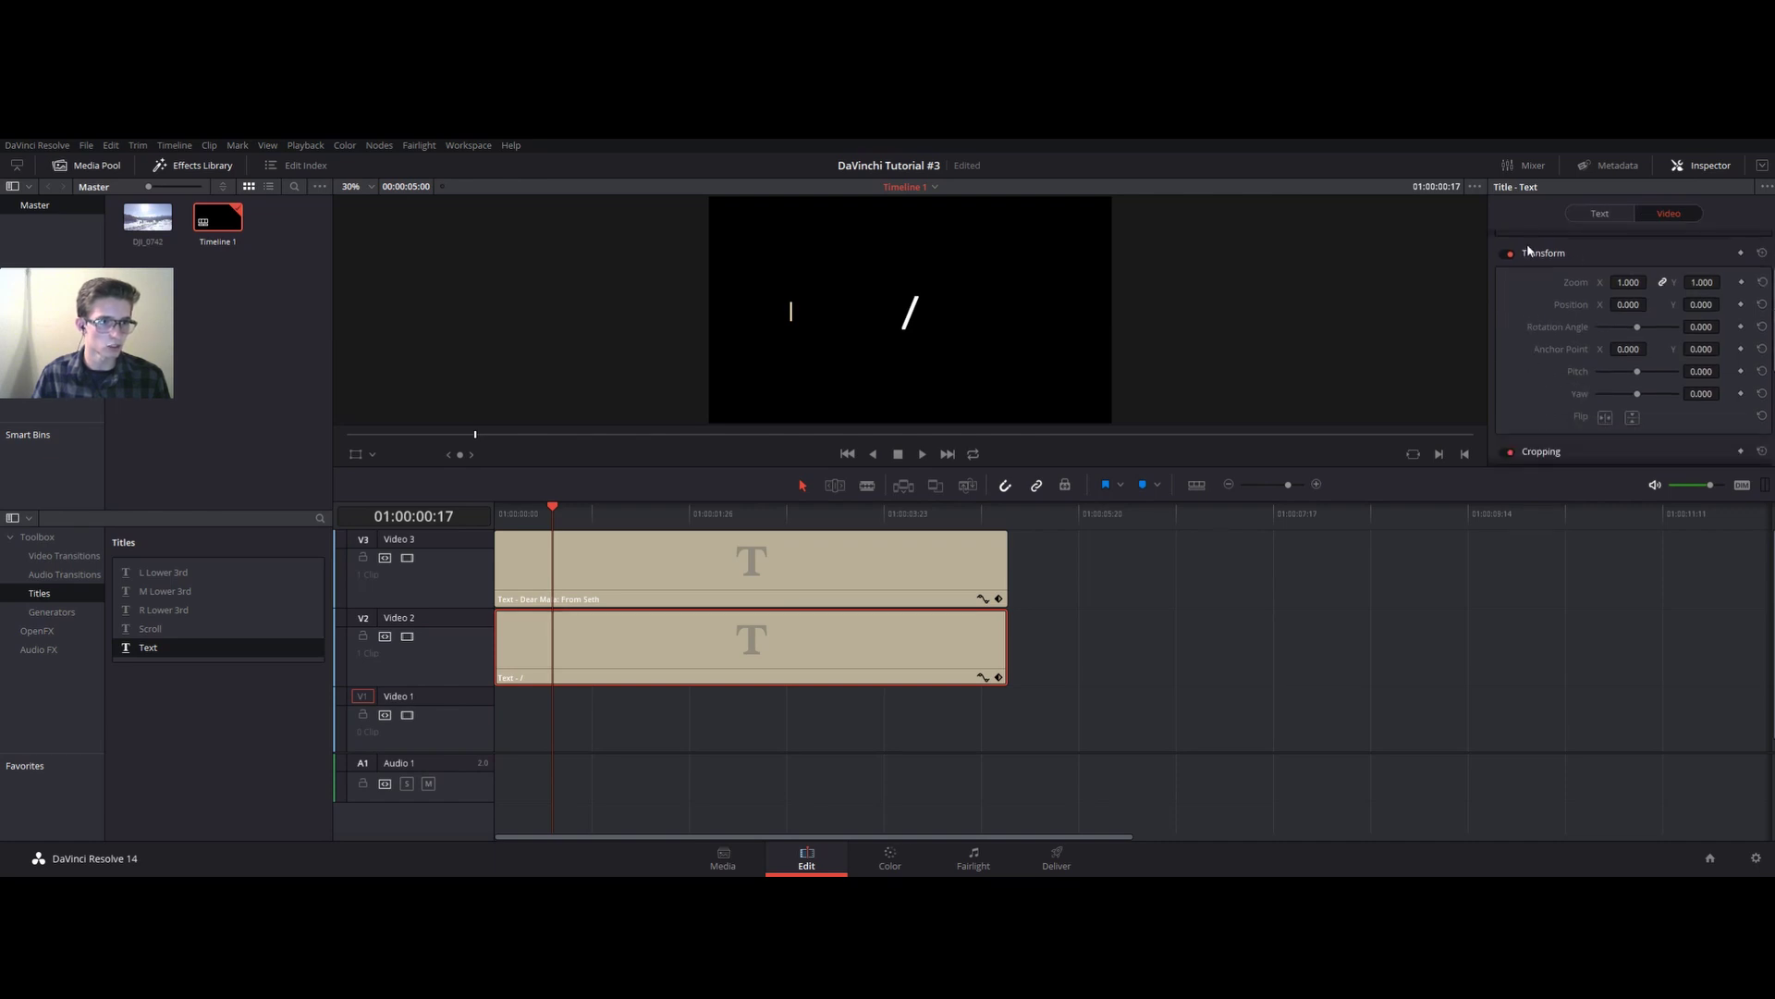
{"action": "left_click_drag", "start_coordinate": [1636, 316], "coordinate": [1569, 315]}
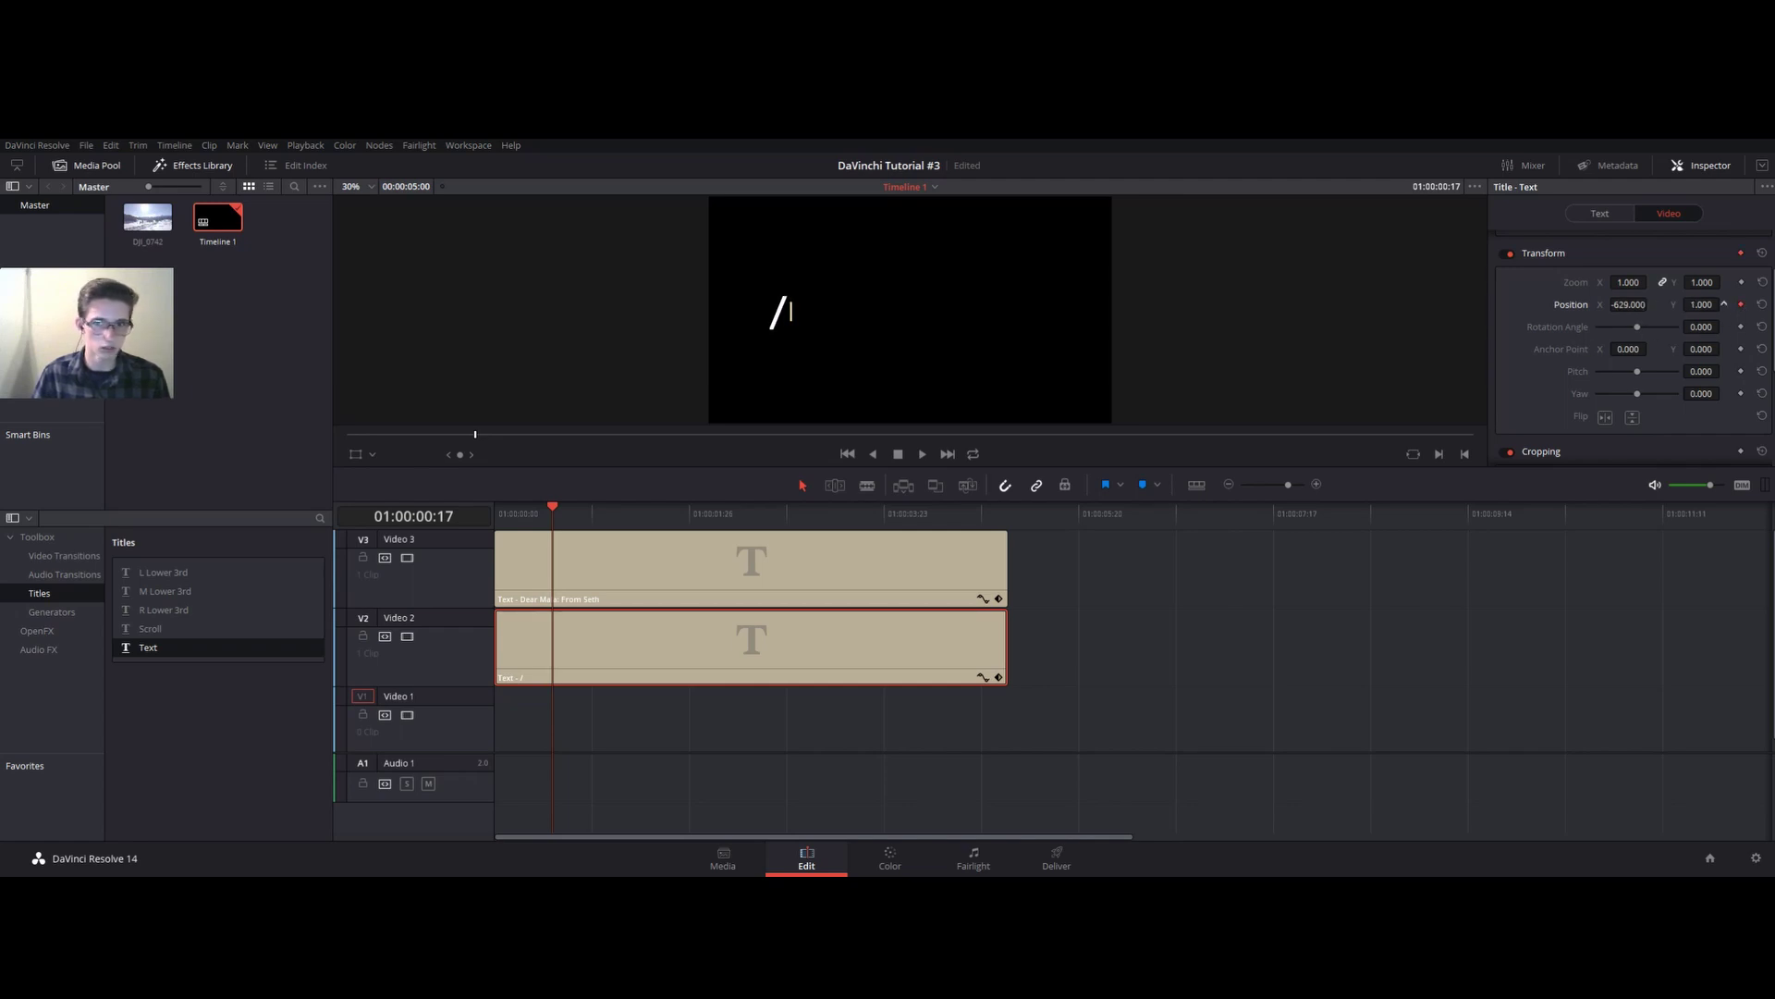
{"action": "left_click_drag", "start_coordinate": [1700, 308], "coordinate": [1723, 305]}
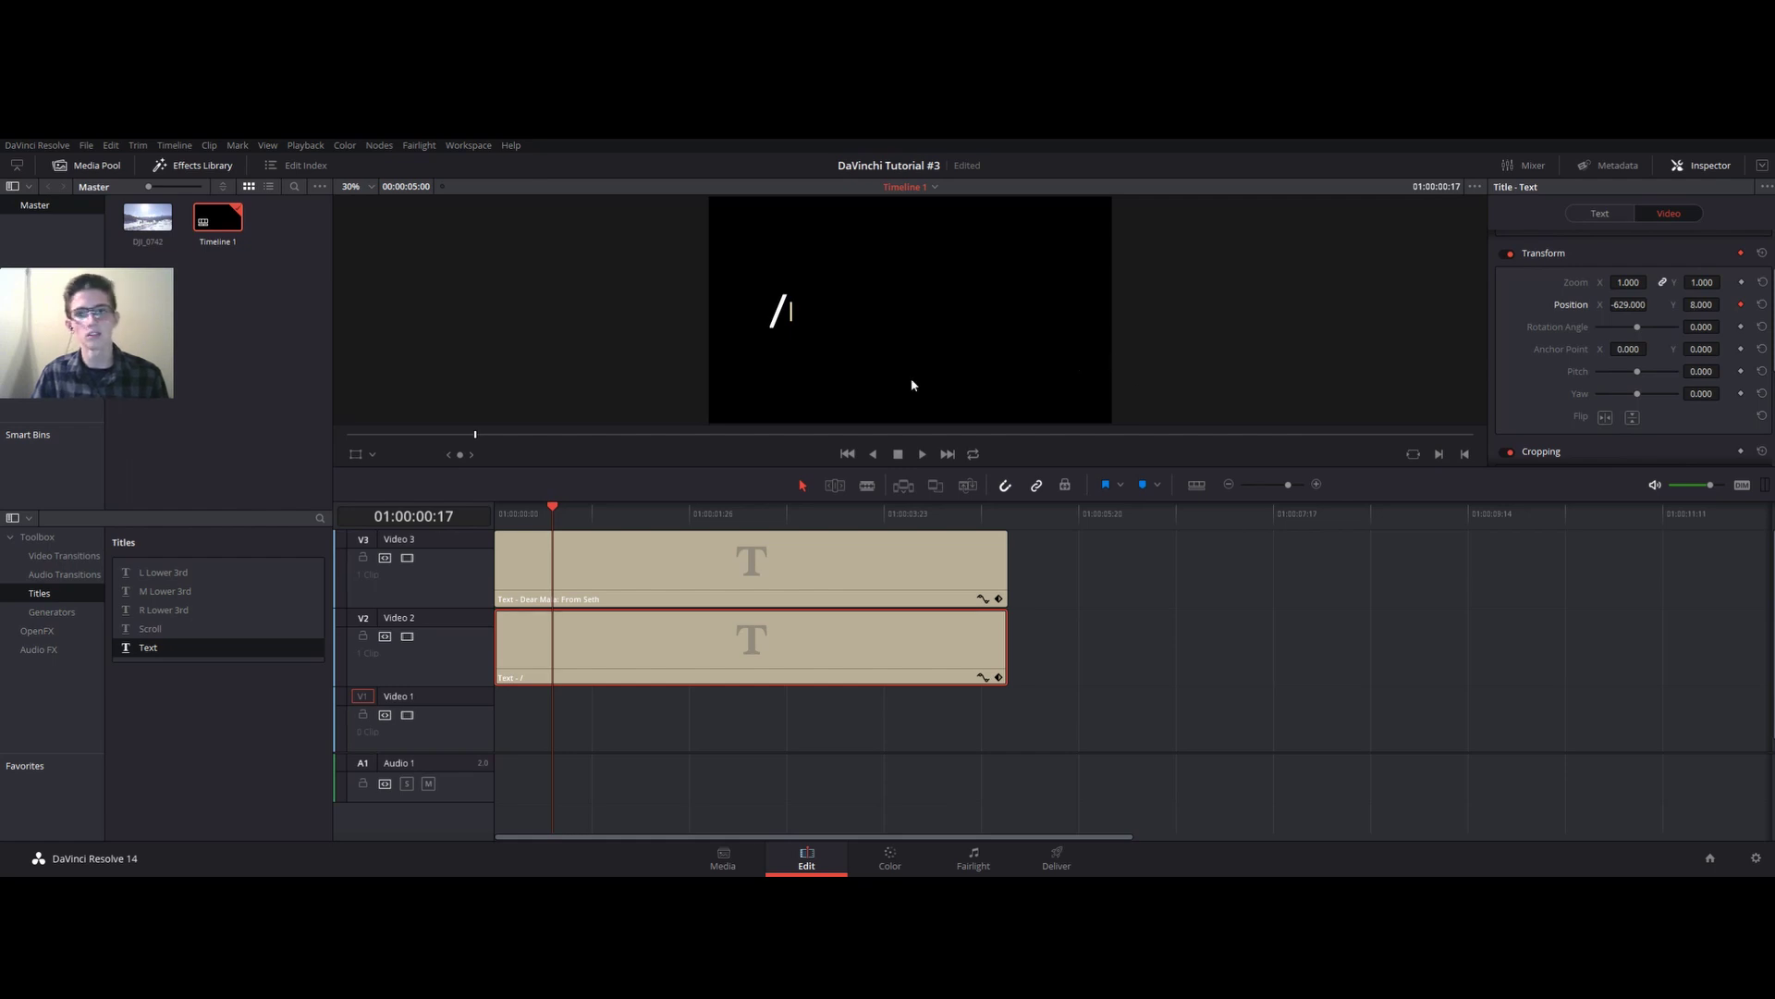
At 01:00:04:04, keyframe the slash title's position at X 603, Y -3, just past the end of the greeting
{"action": "left_click_drag", "start_coordinate": [553, 508], "coordinate": [920, 508]}
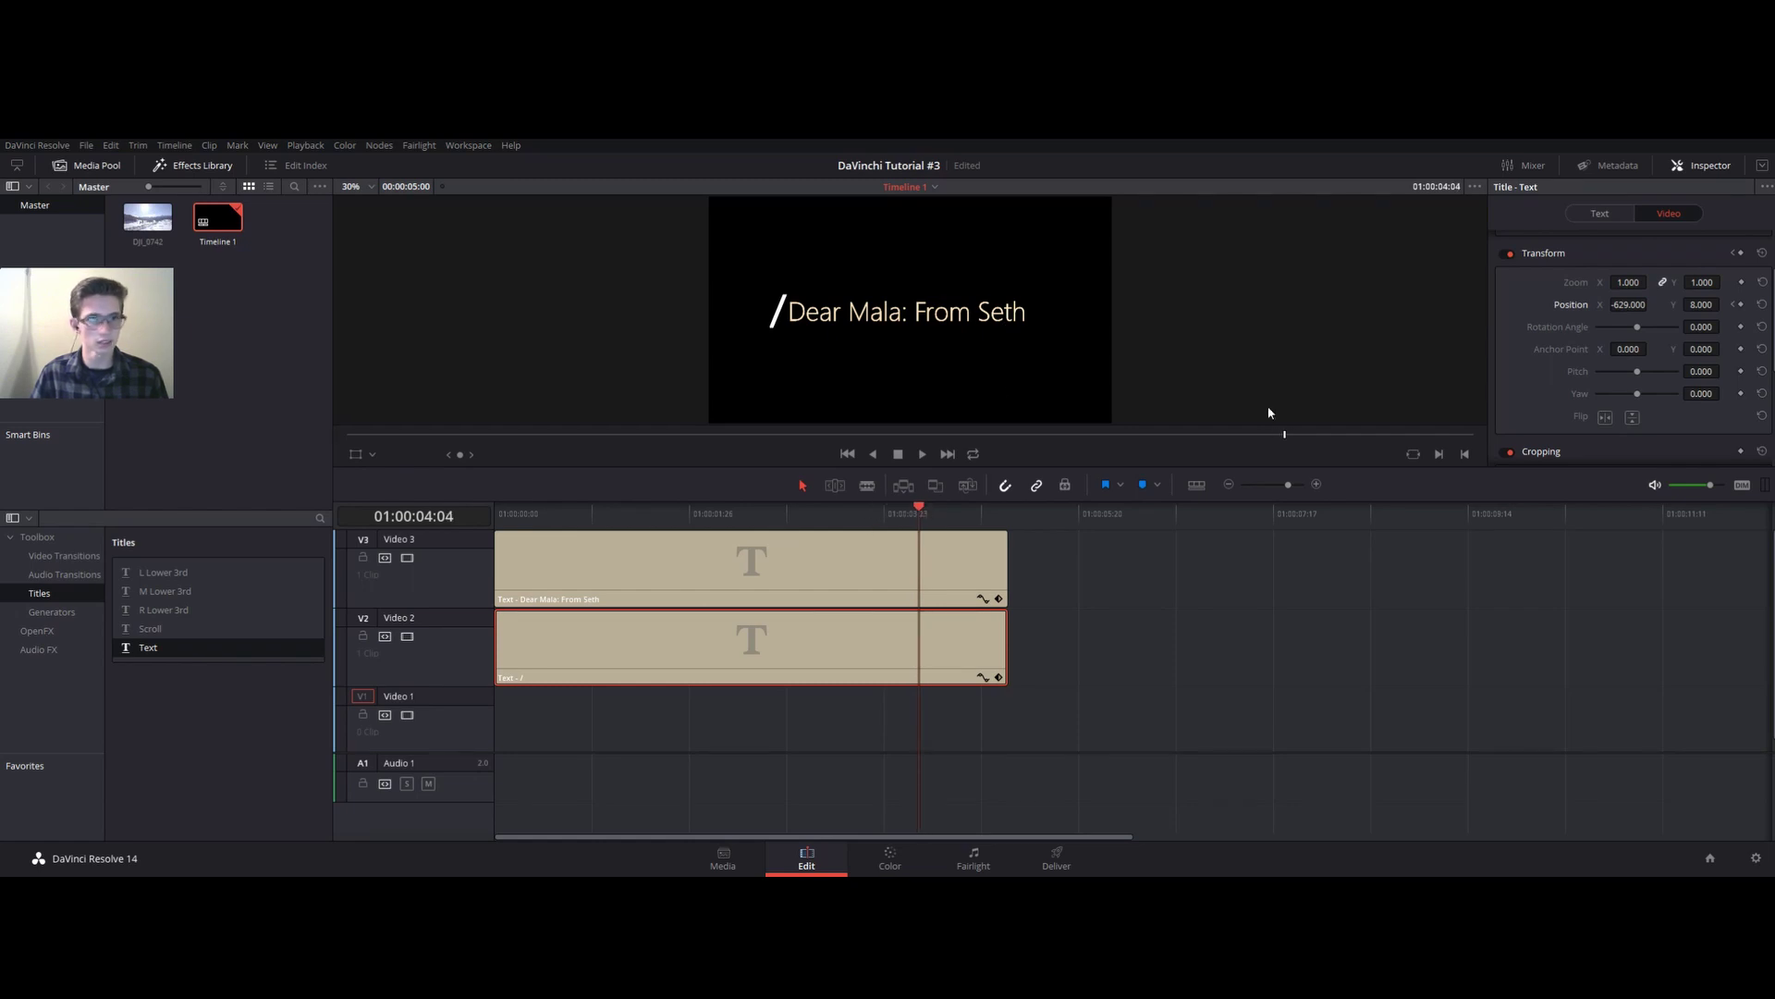
{"action": "left_click_drag", "start_coordinate": [1632, 314], "coordinate": [1651, 303]}
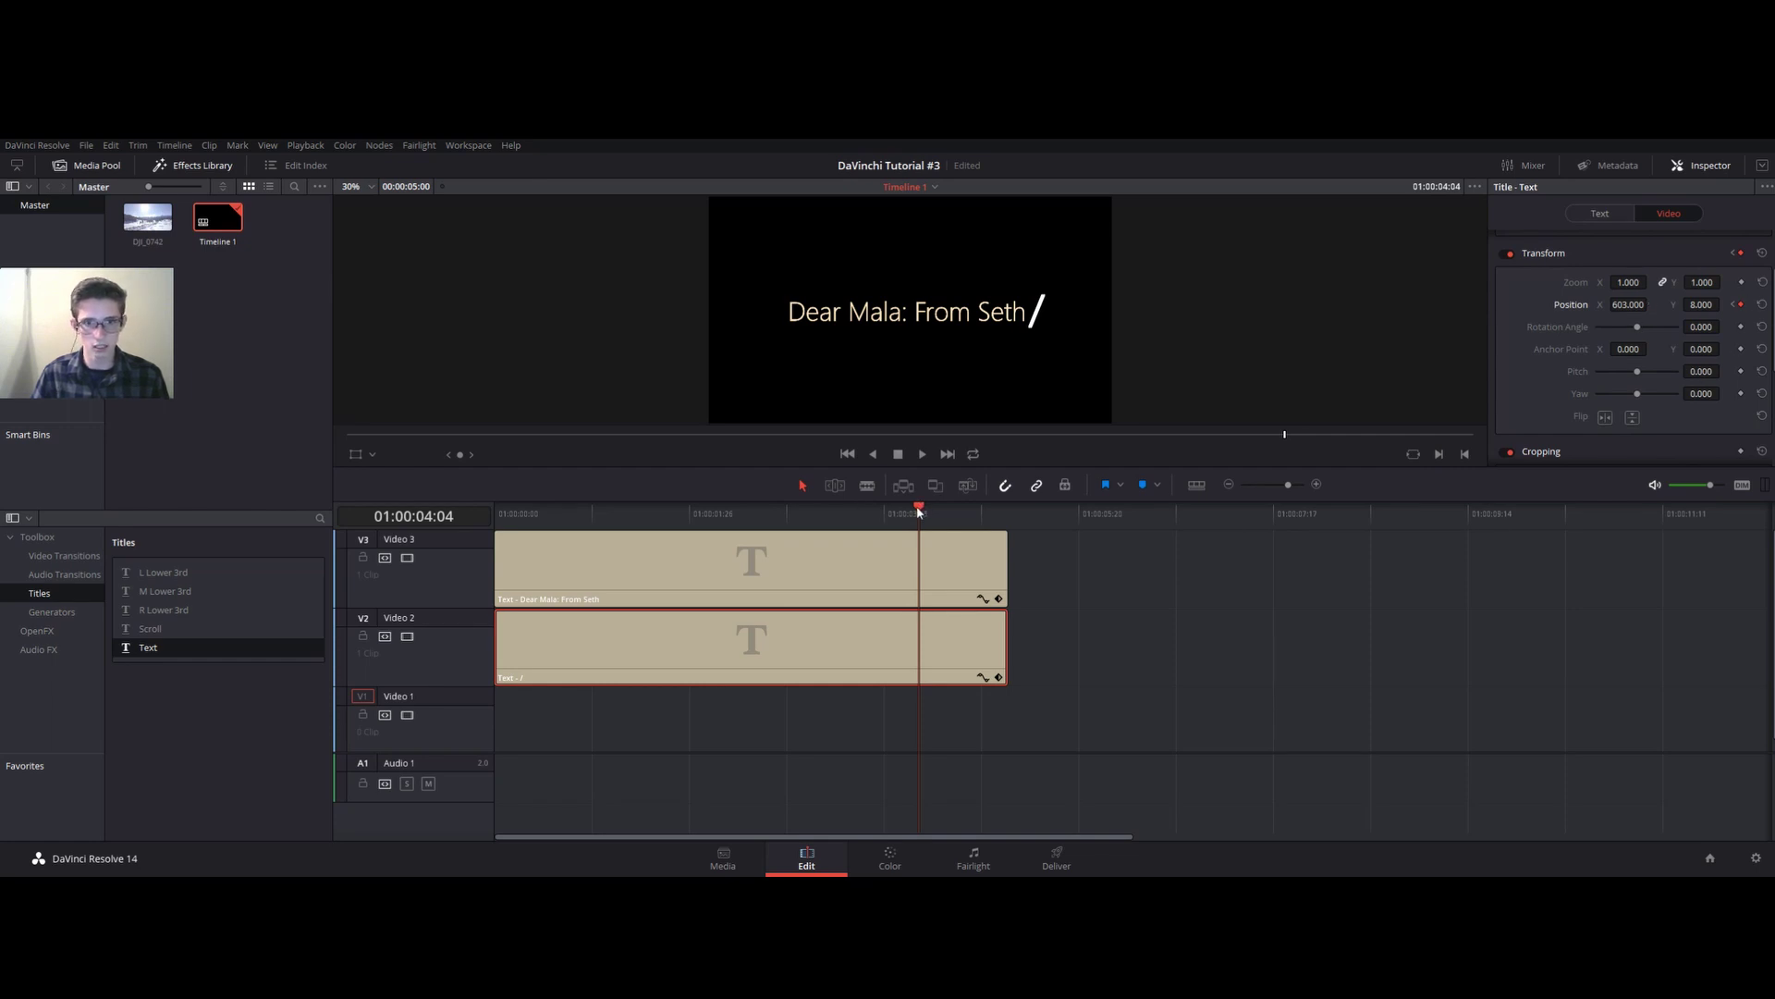
{"action": "left_click_drag", "start_coordinate": [1705, 307], "coordinate": [1699, 306]}
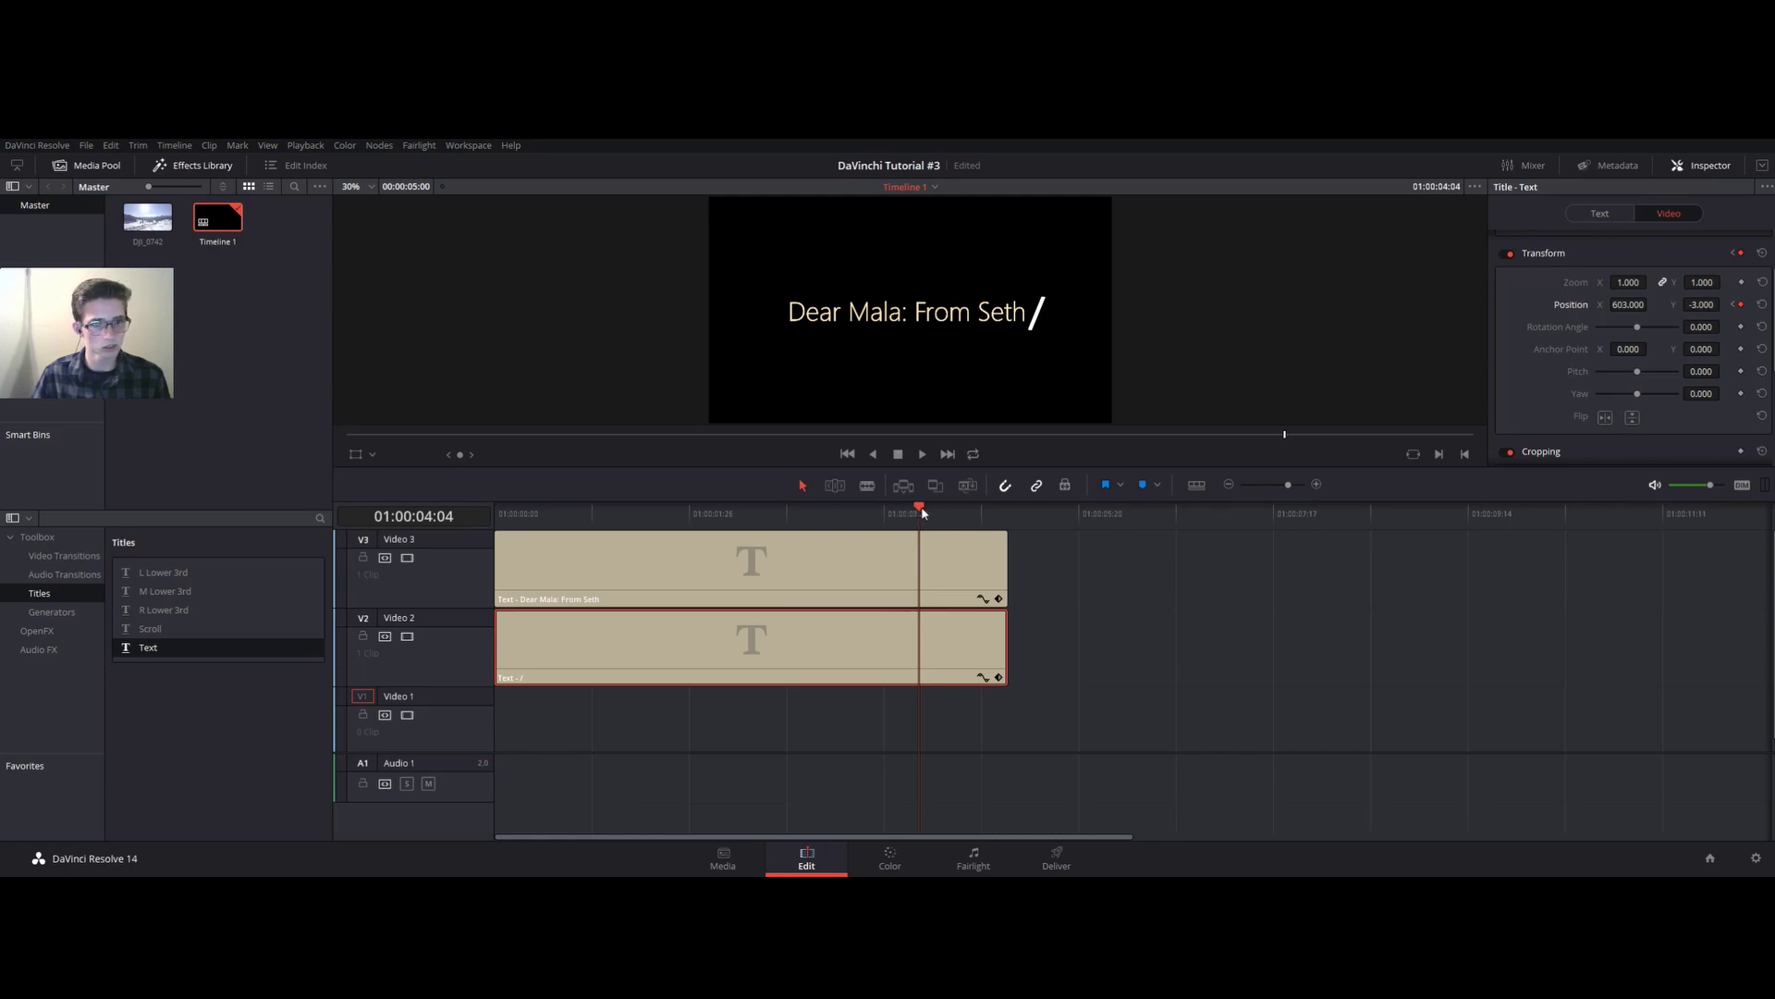
Set the slash title's Y position to -3 at the first frame and remove its intermediate position keyframe at 01:00:00:17
{"action": "left_click_drag", "start_coordinate": [923, 511], "coordinate": [401, 509]}
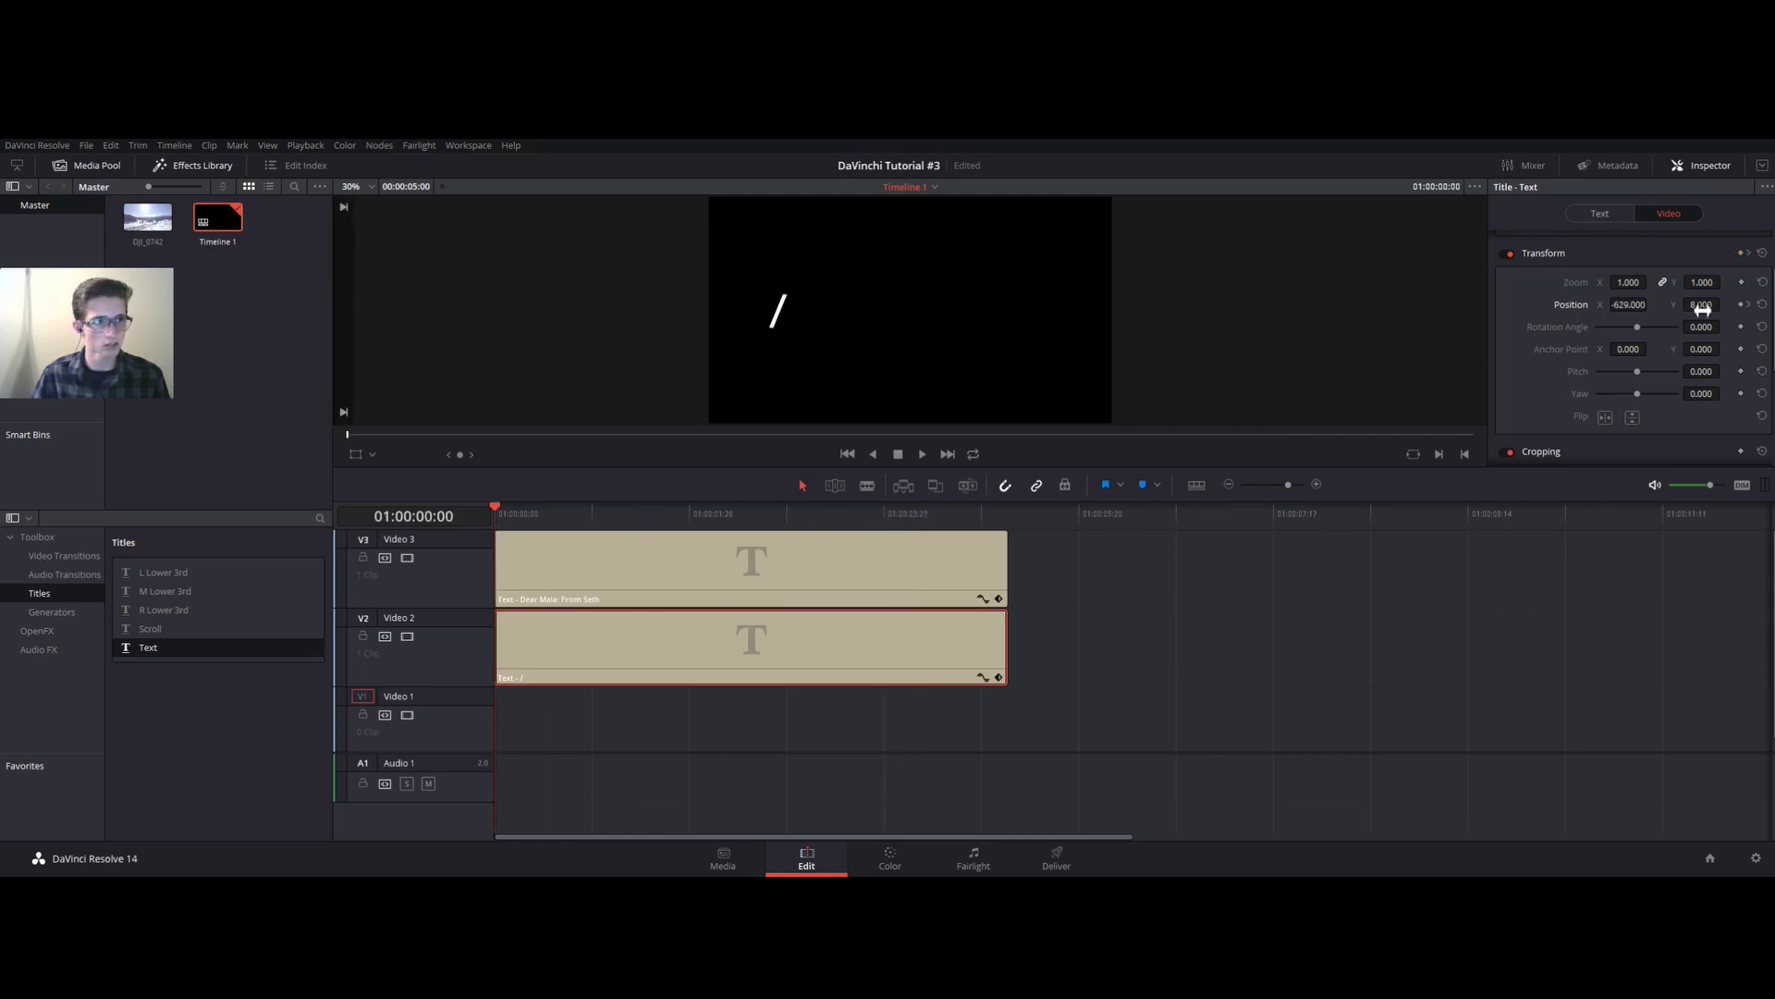
{"action": "left_click_drag", "start_coordinate": [1705, 309], "coordinate": [1699, 309]}
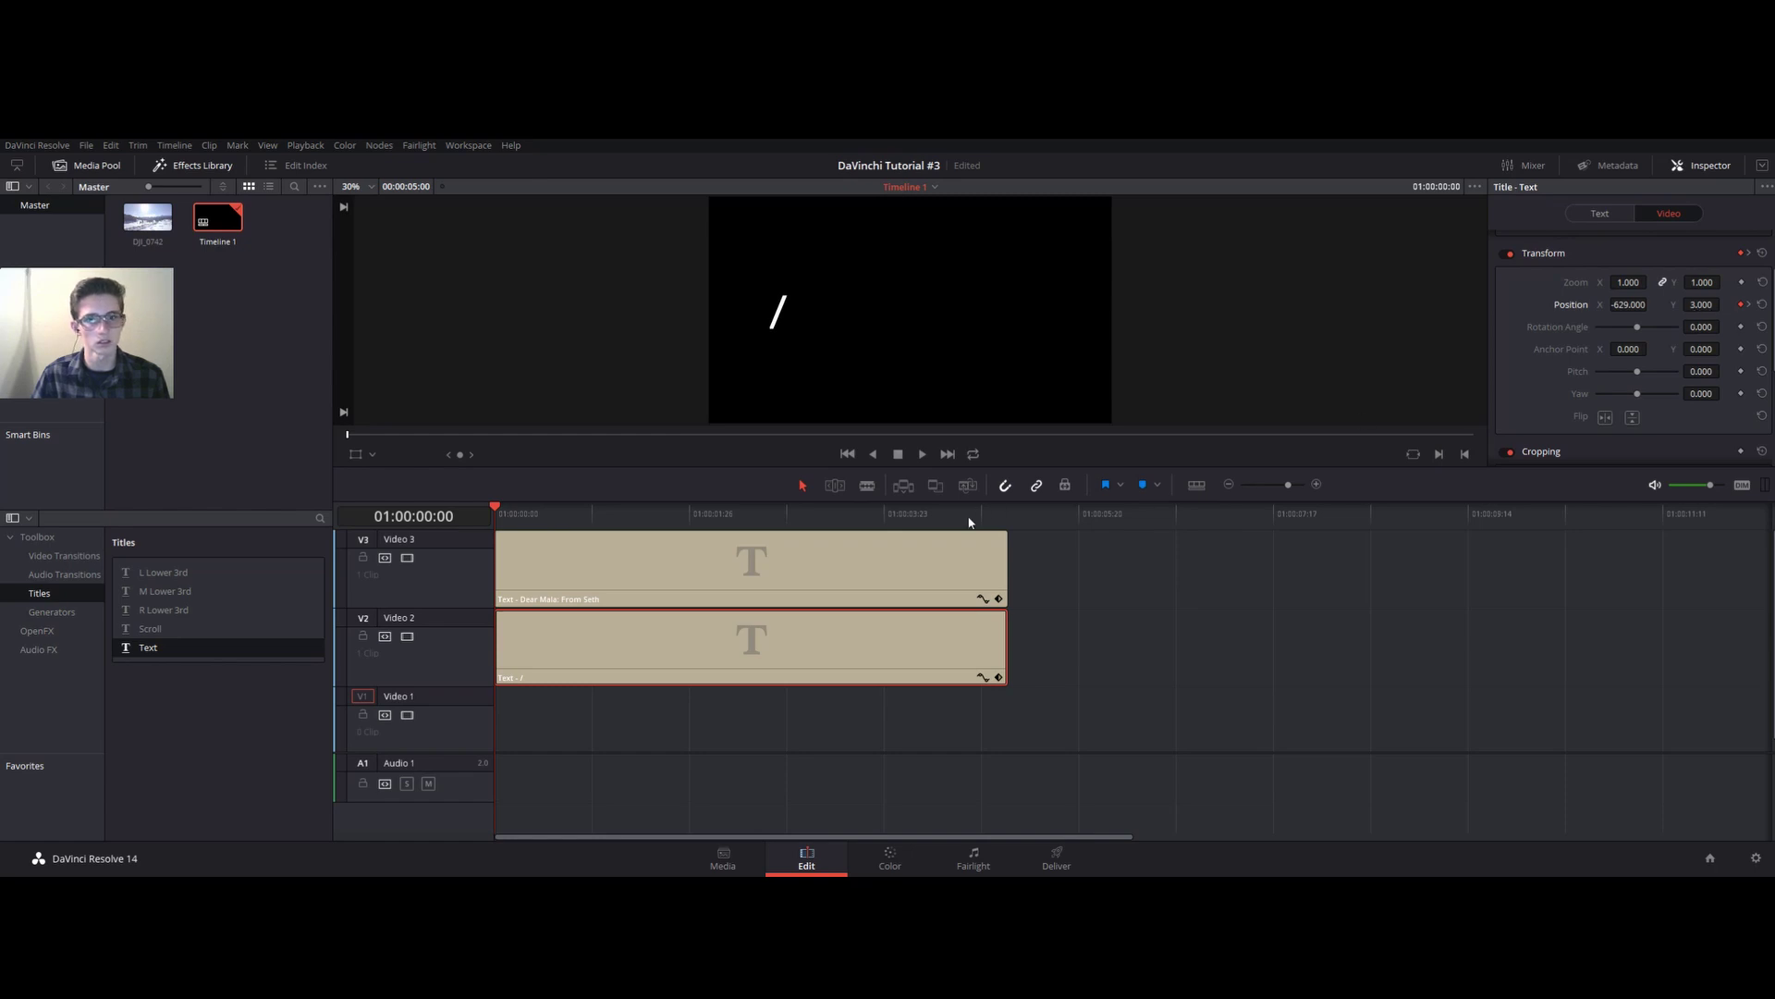
{"action": "left_click", "coordinate": [1749, 307]}
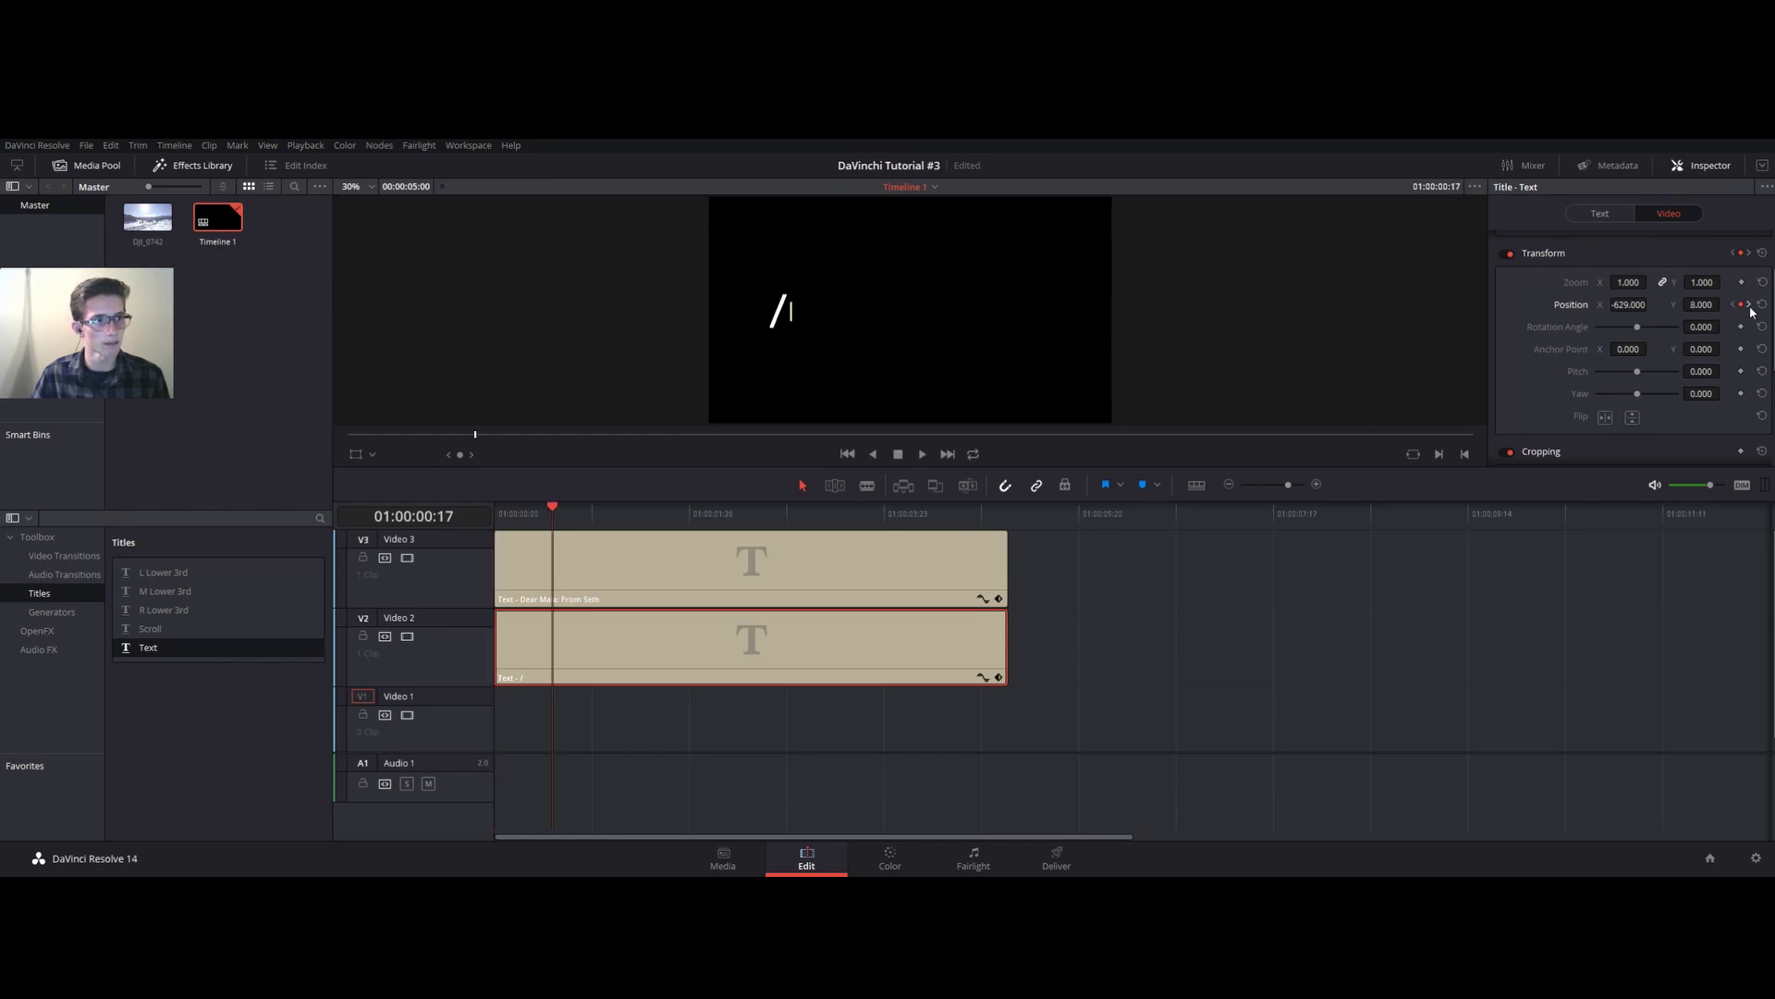
{"action": "left_click", "coordinate": [1748, 305]}
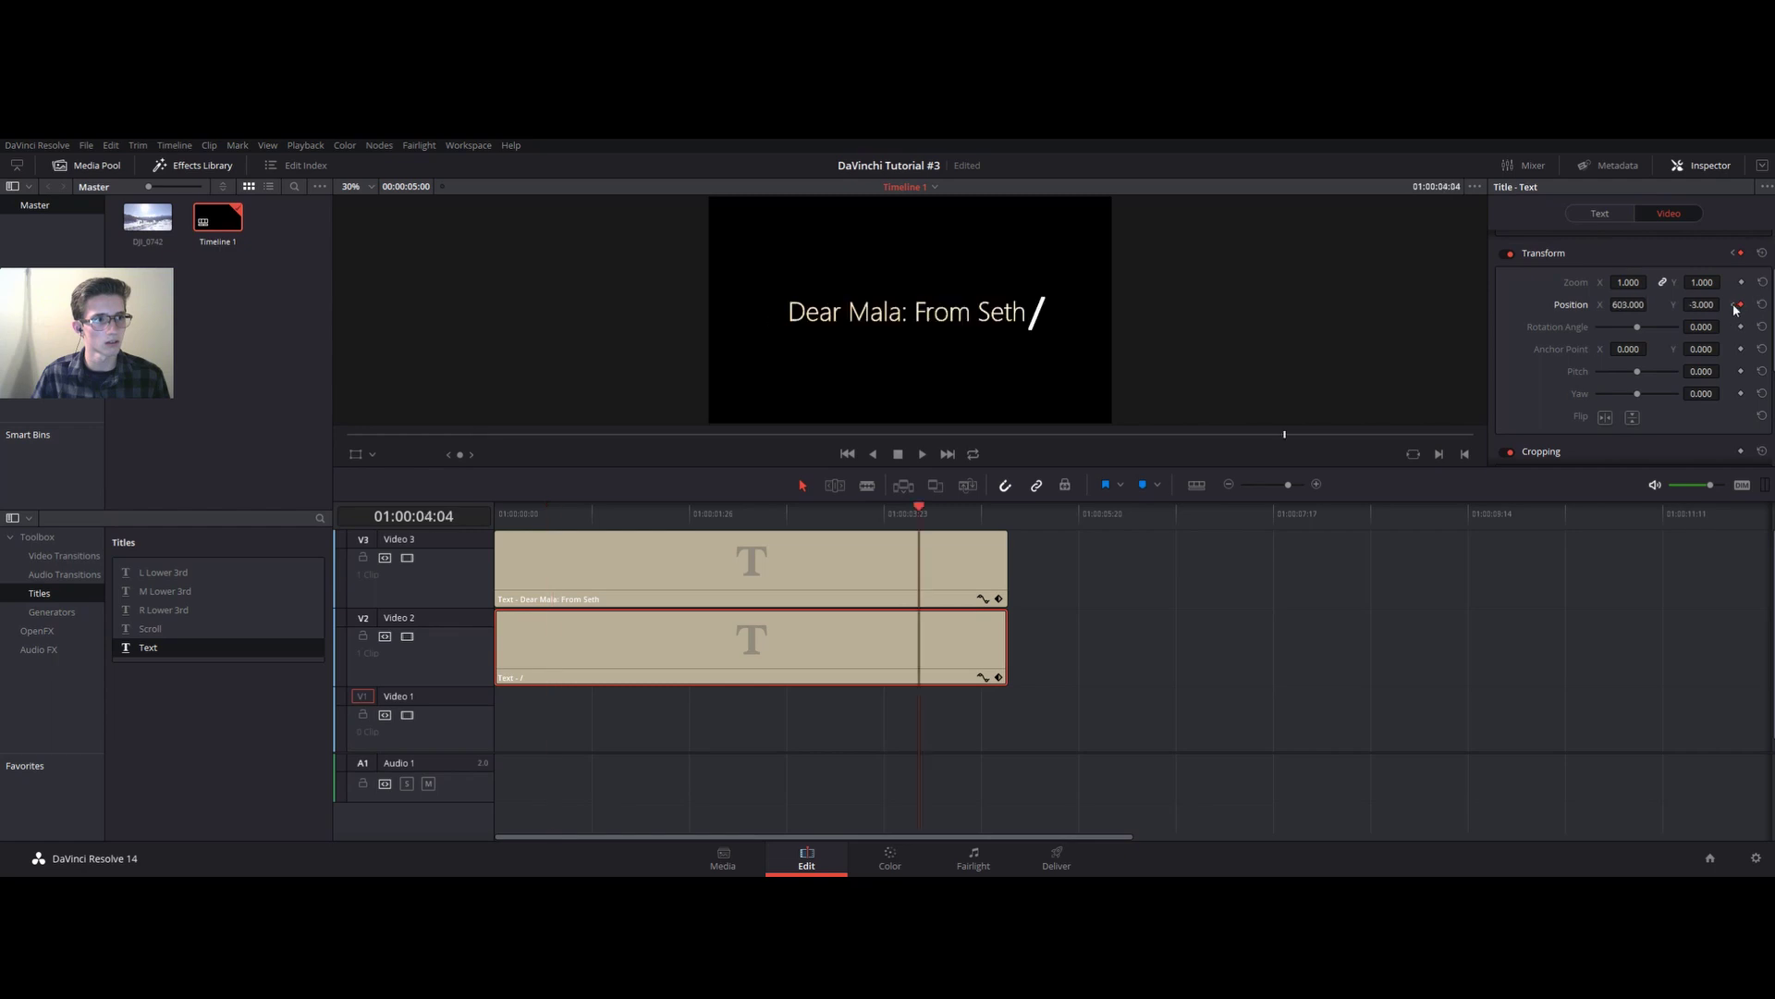
{"action": "left_click", "coordinate": [1736, 305]}
{"action": "left_click", "coordinate": [1736, 305]}
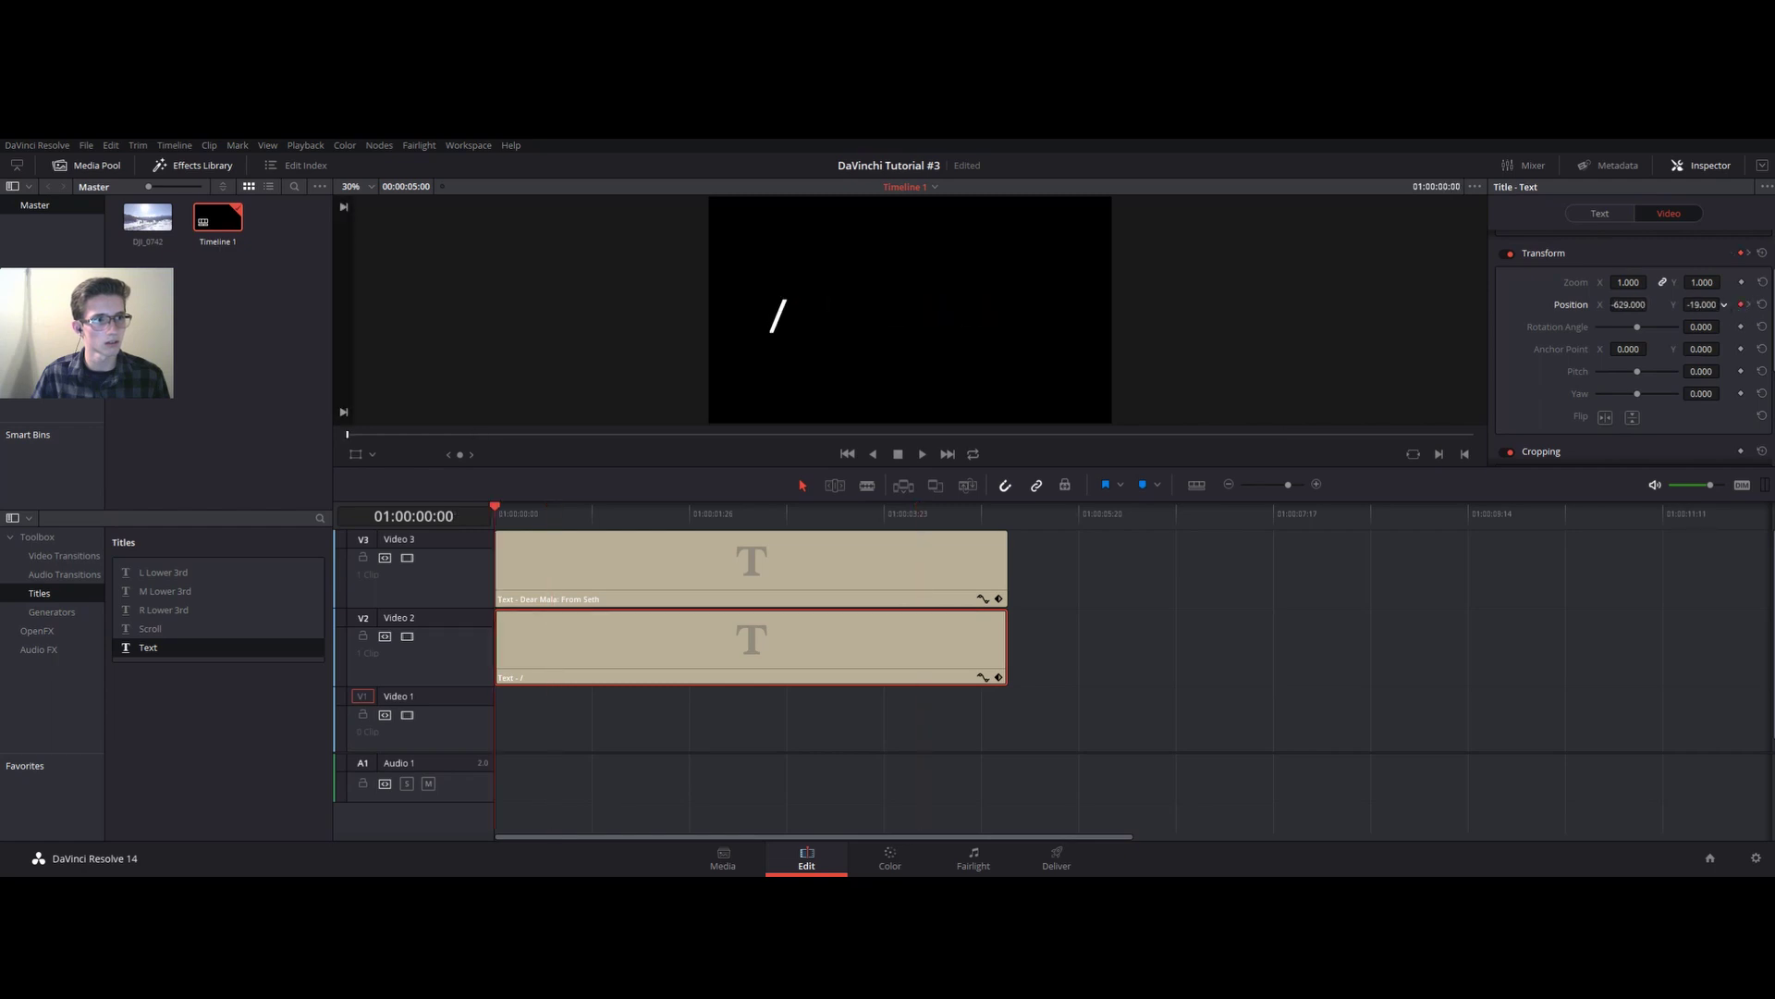
{"action": "left_click_drag", "start_coordinate": [1701, 304], "coordinate": [1715, 304]}
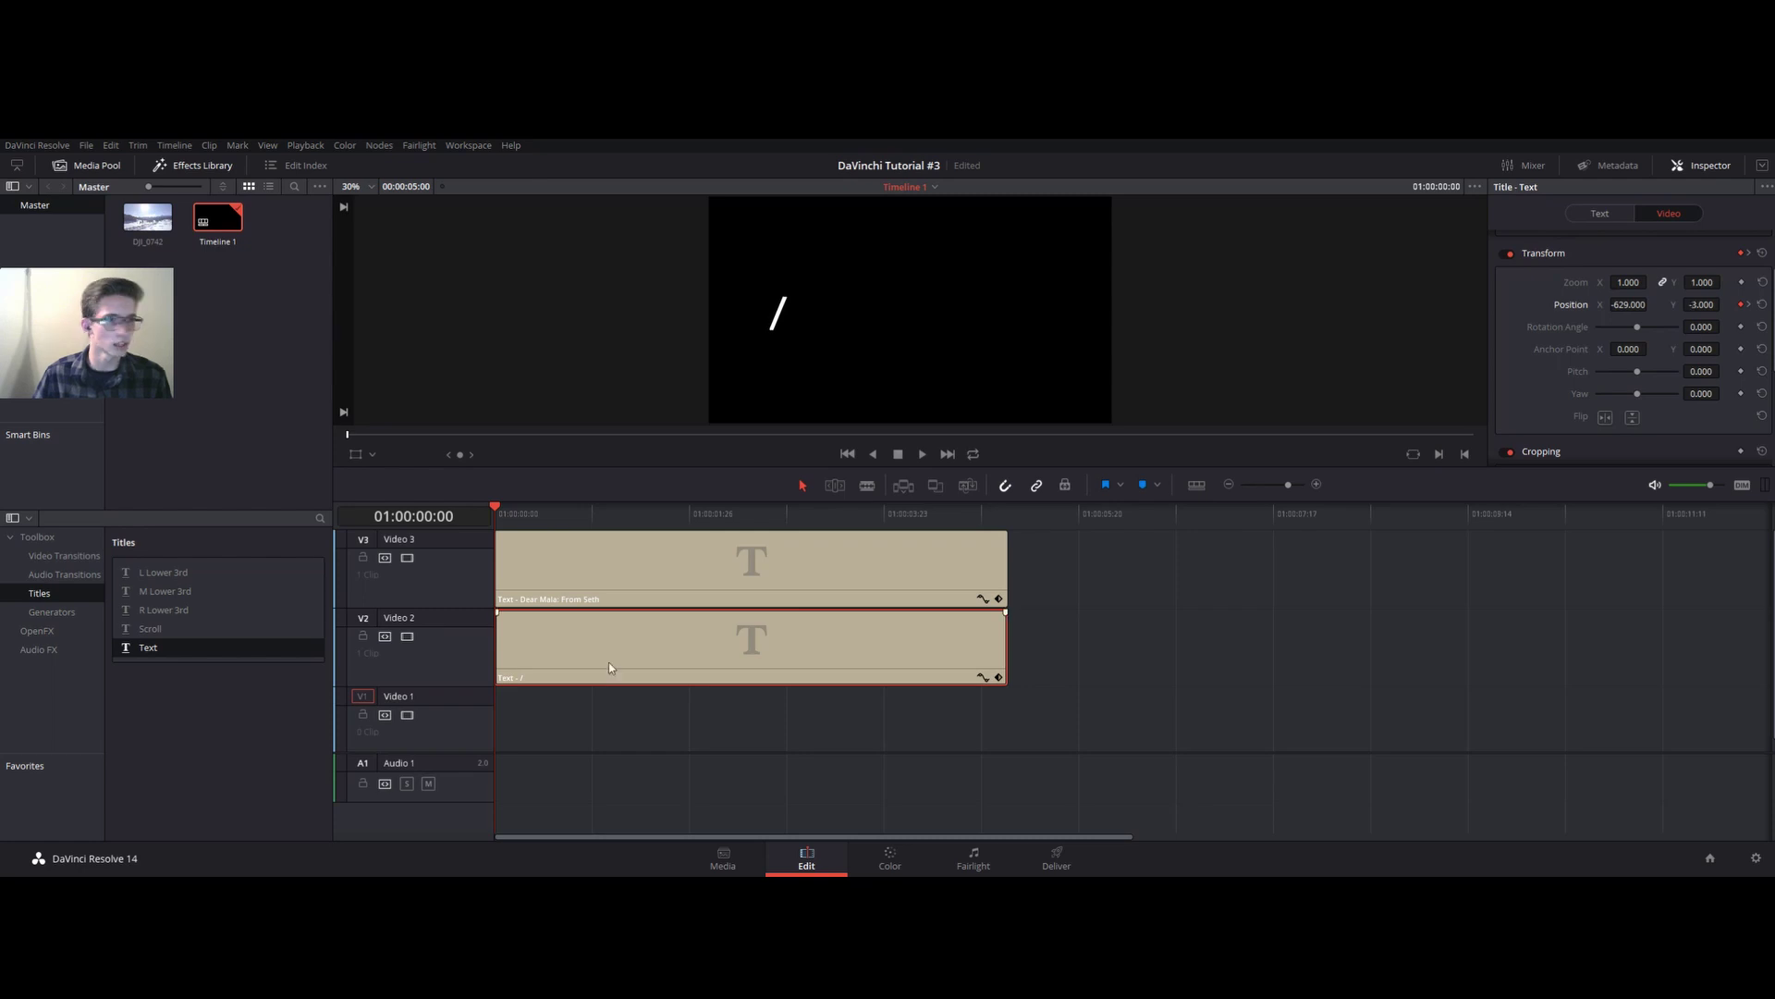
Play back the slash sweep from the start and scrub the first second to check its alignment with the revealed text
{"action": "left_click", "coordinate": [924, 452]}
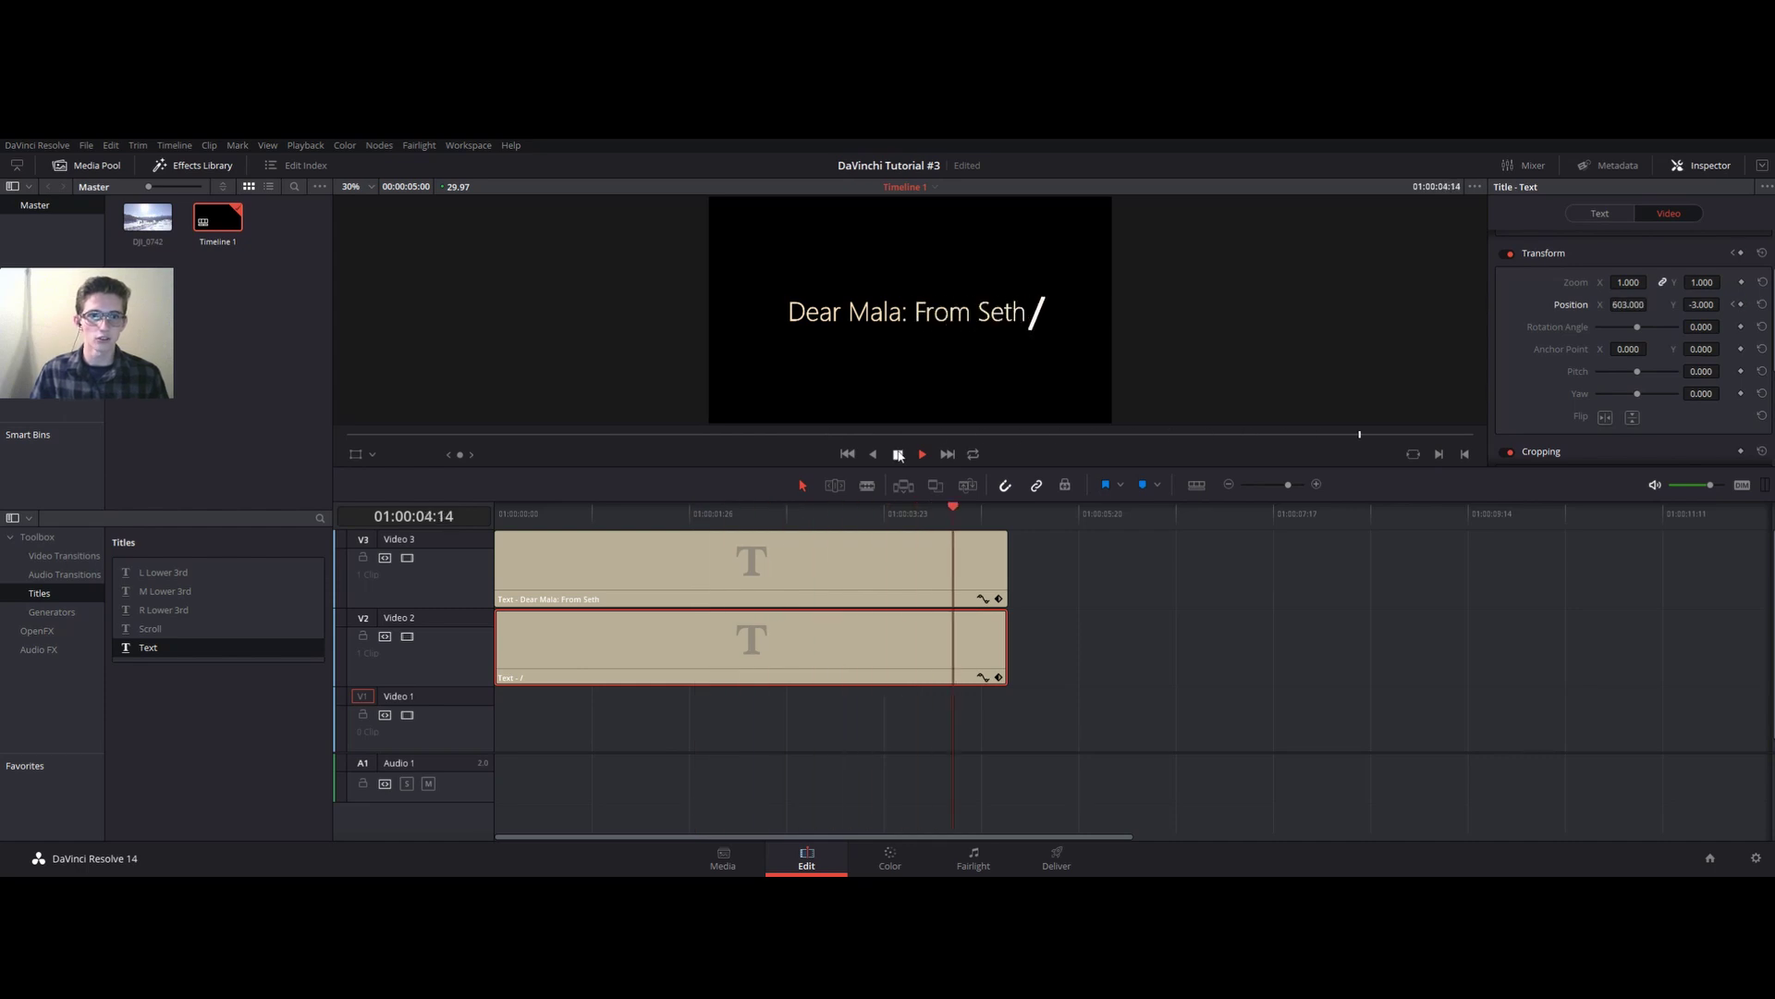
{"action": "left_click", "coordinate": [899, 454]}
{"action": "left_click", "coordinate": [509, 513]}
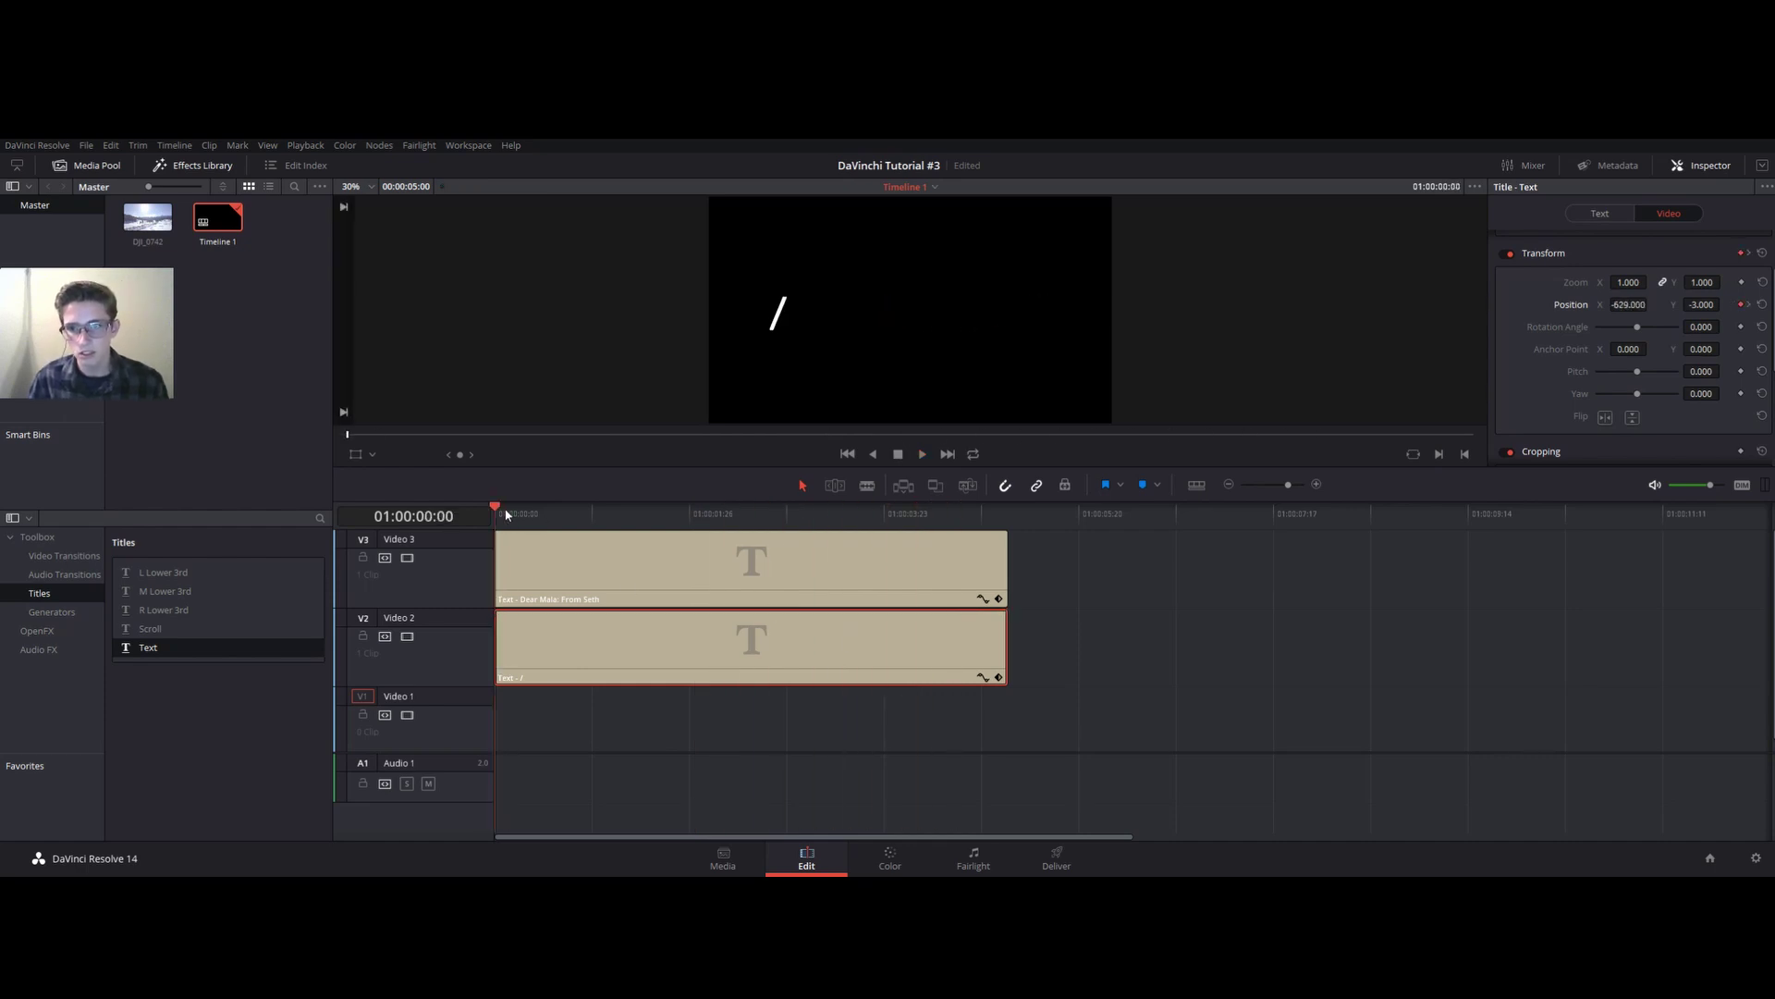
{"action": "left_click", "coordinate": [567, 509]}
{"action": "left_click_drag", "start_coordinate": [570, 508], "coordinate": [525, 513]}
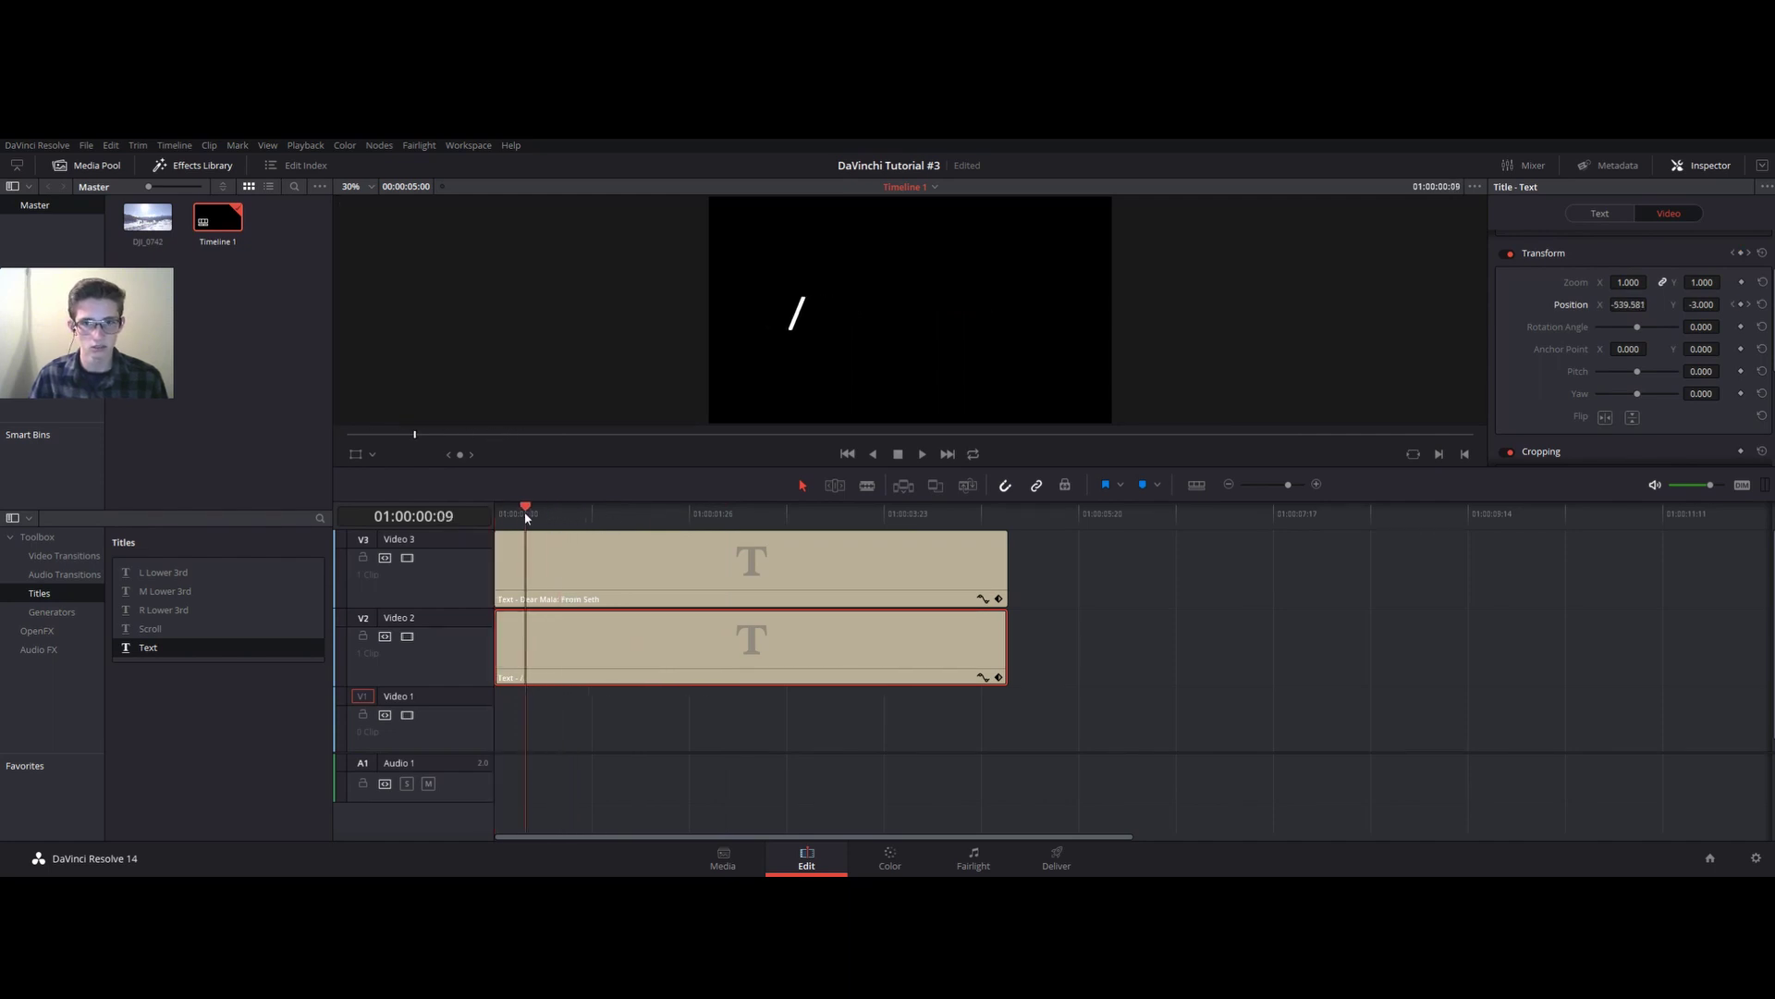
Shift the slash title's first position keyframe to X -717, replaying the opening to check its timing against the text reveal
{"action": "left_click", "coordinate": [1734, 305]}
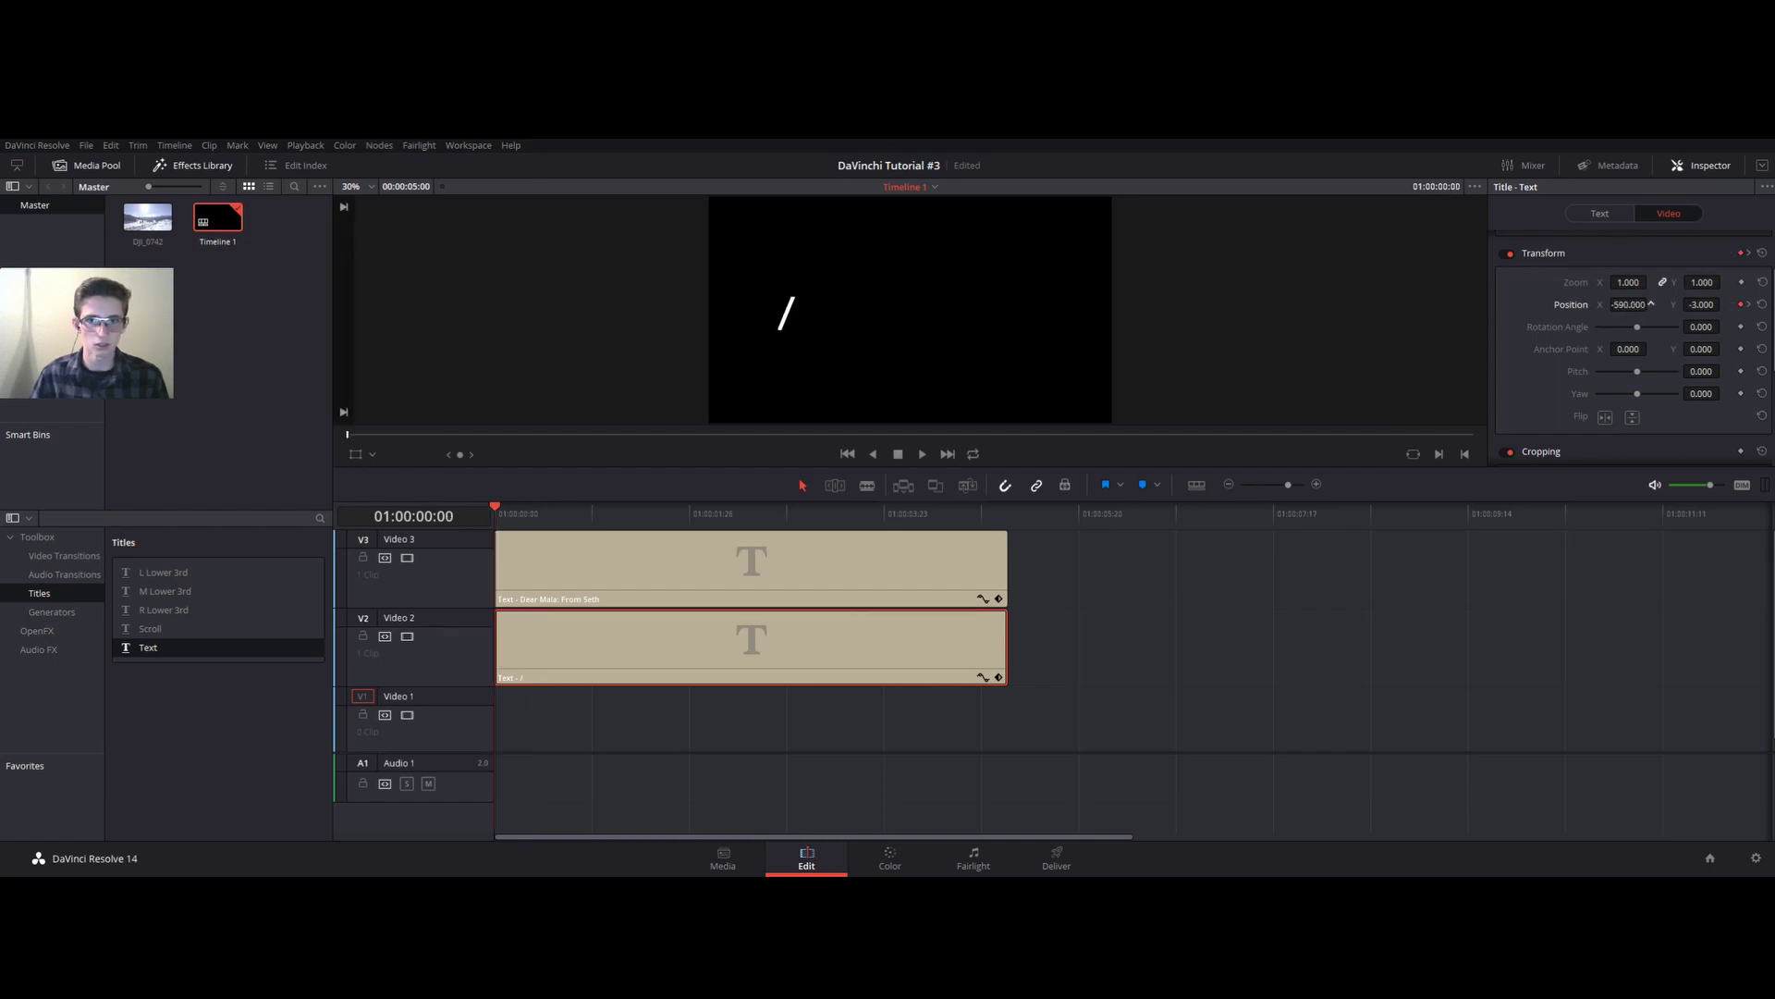
{"action": "left_click_drag", "start_coordinate": [1632, 305], "coordinate": [1575, 305]}
{"action": "left_click", "coordinate": [925, 454]}
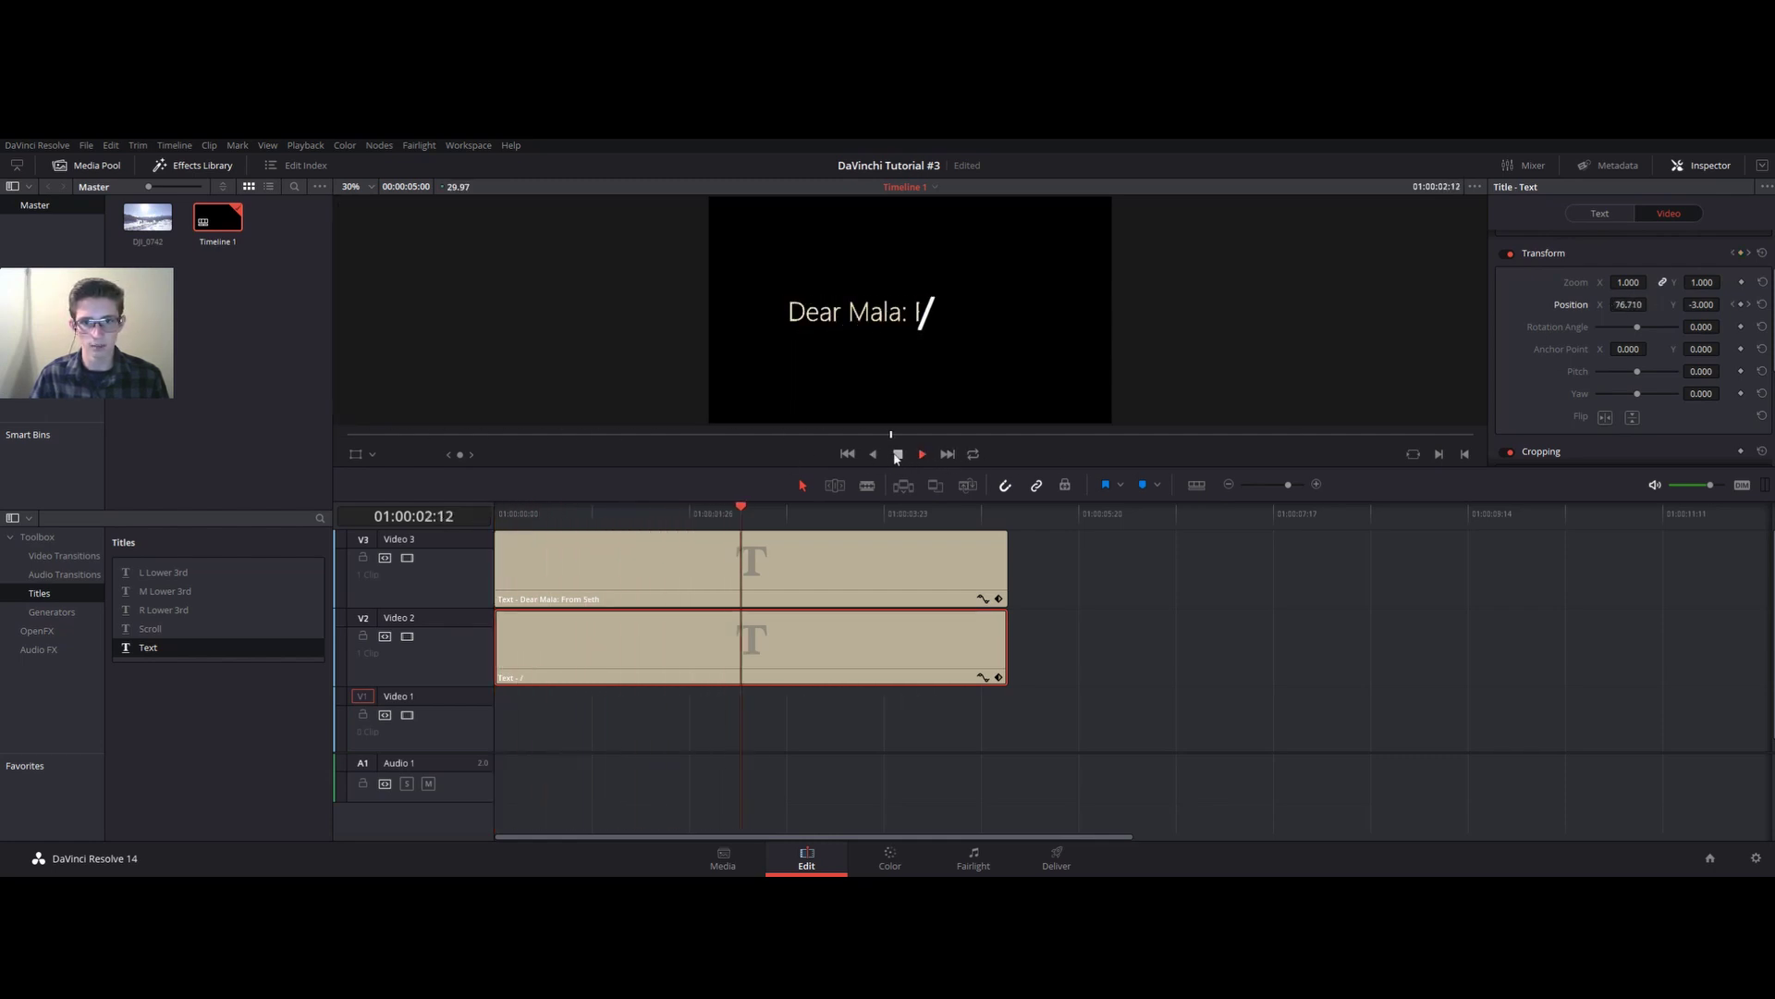
{"action": "left_click", "coordinate": [897, 455]}
{"action": "left_click", "coordinate": [1733, 305]}
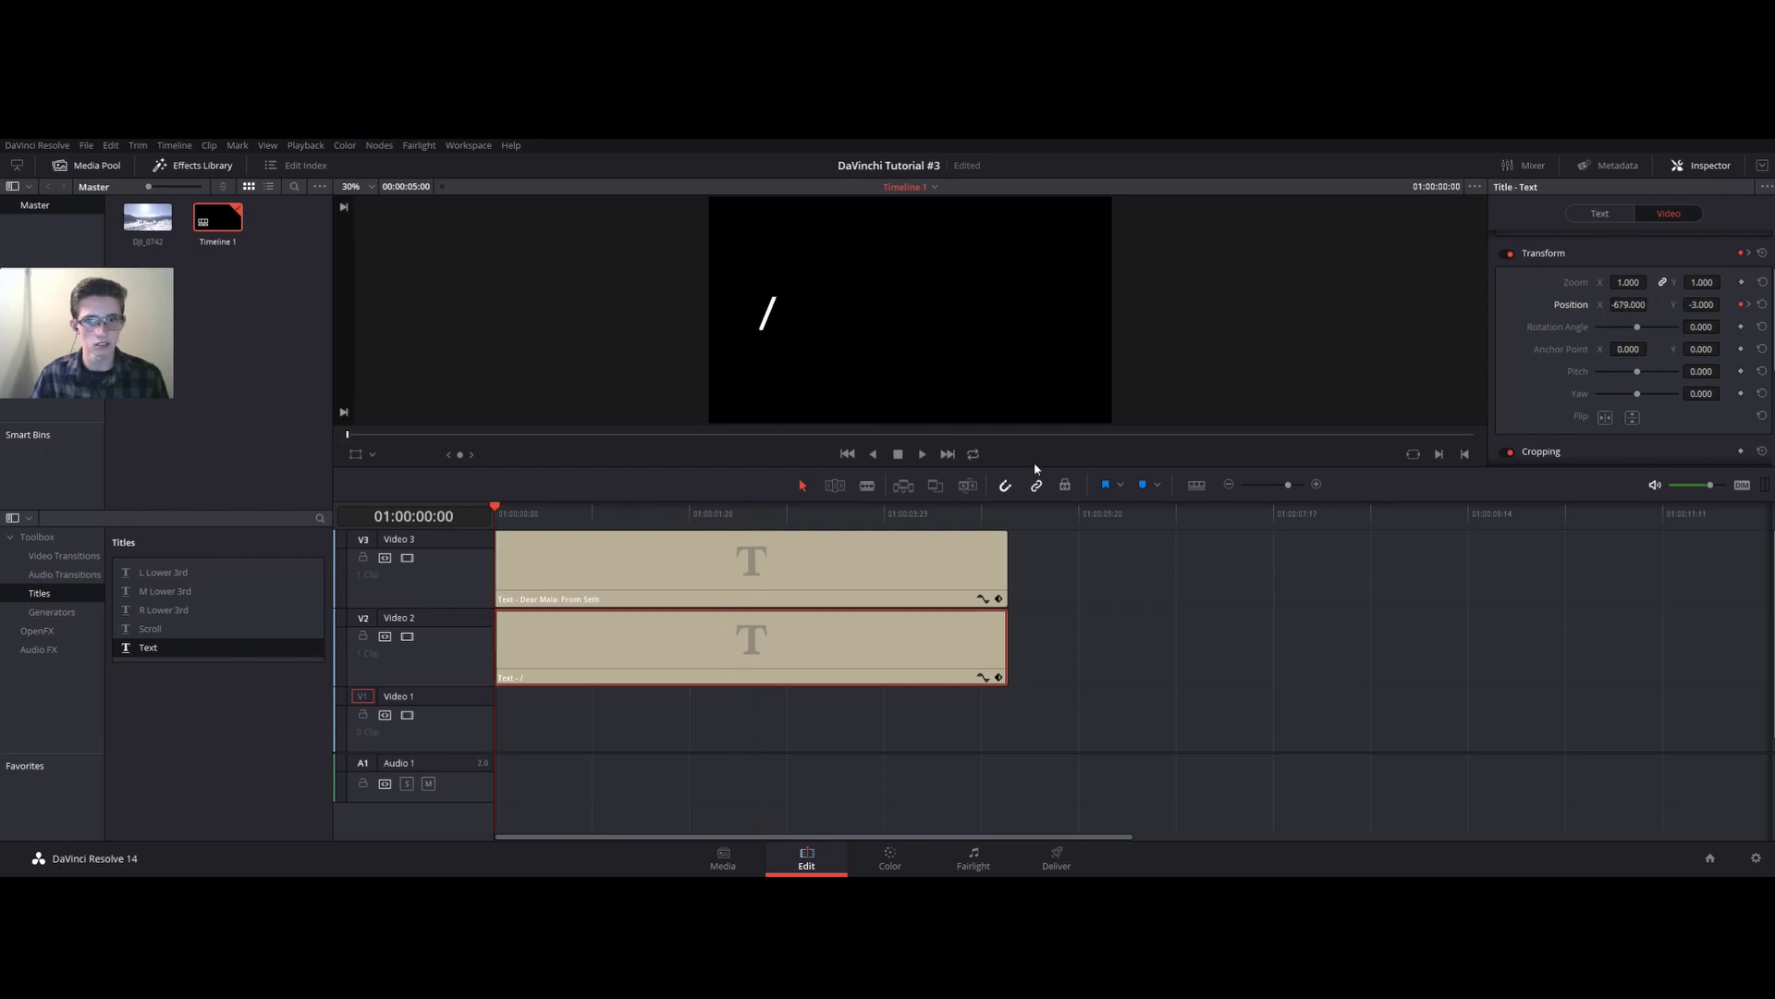
{"action": "left_click", "coordinate": [926, 457]}
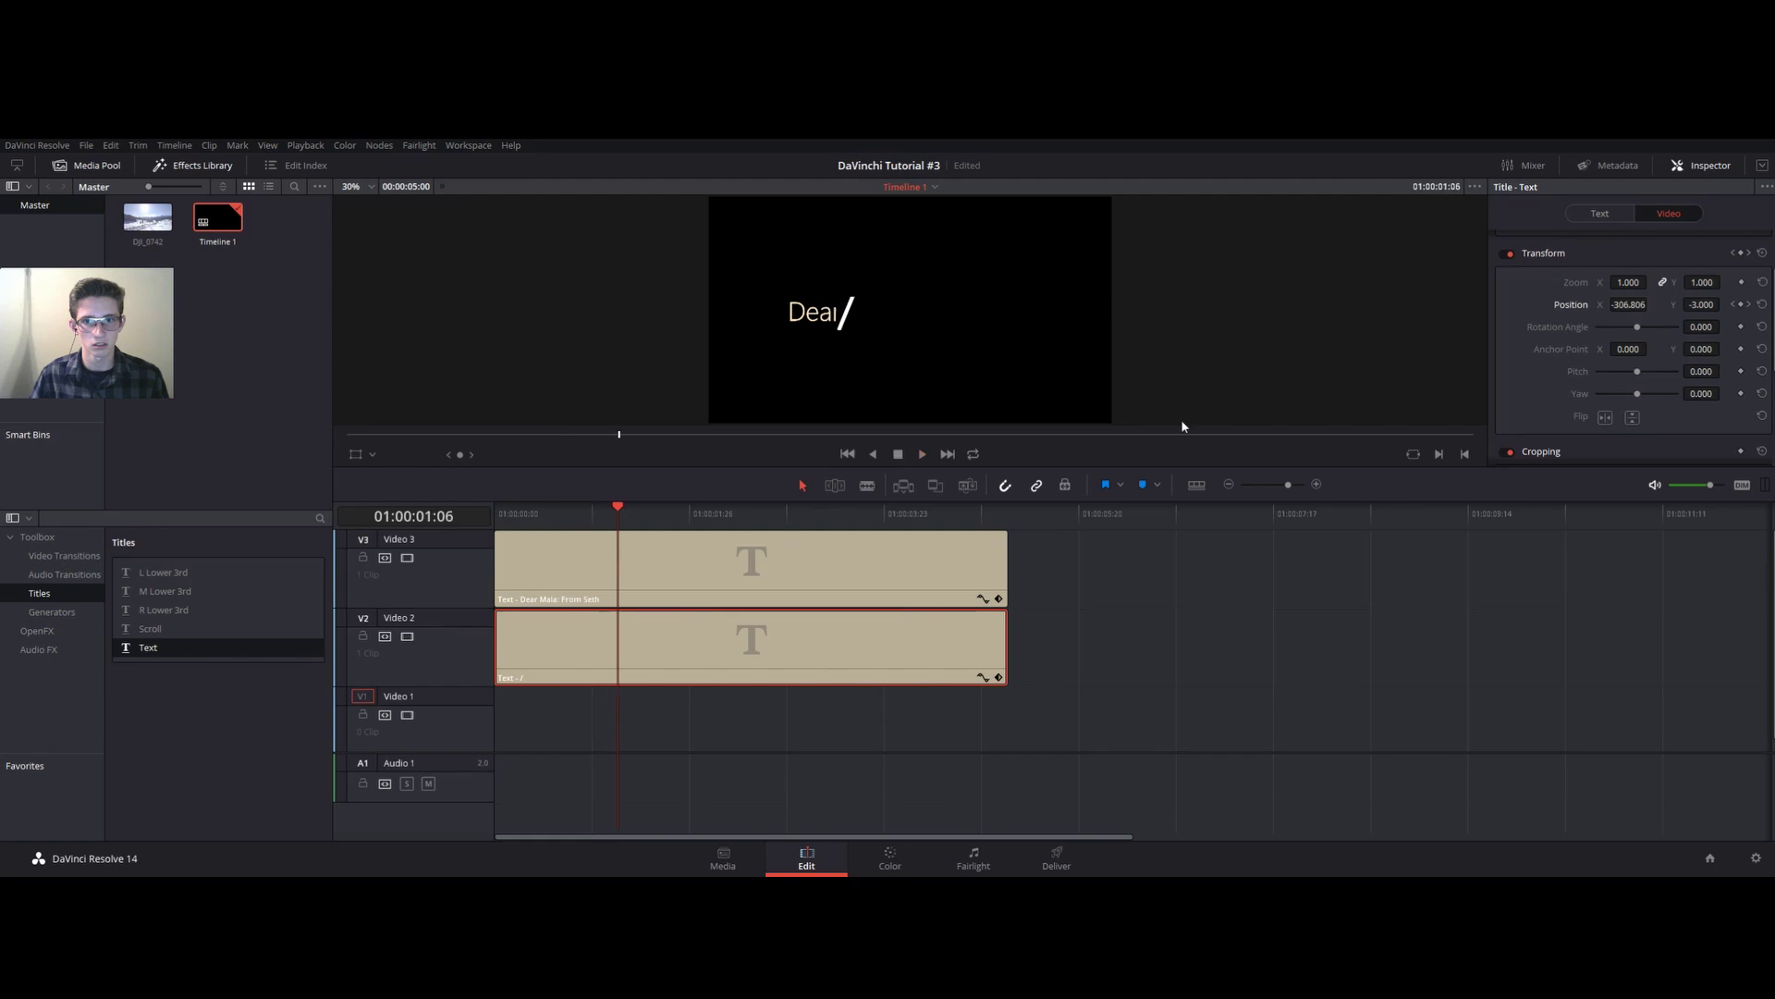
{"action": "left_click", "coordinate": [1734, 305]}
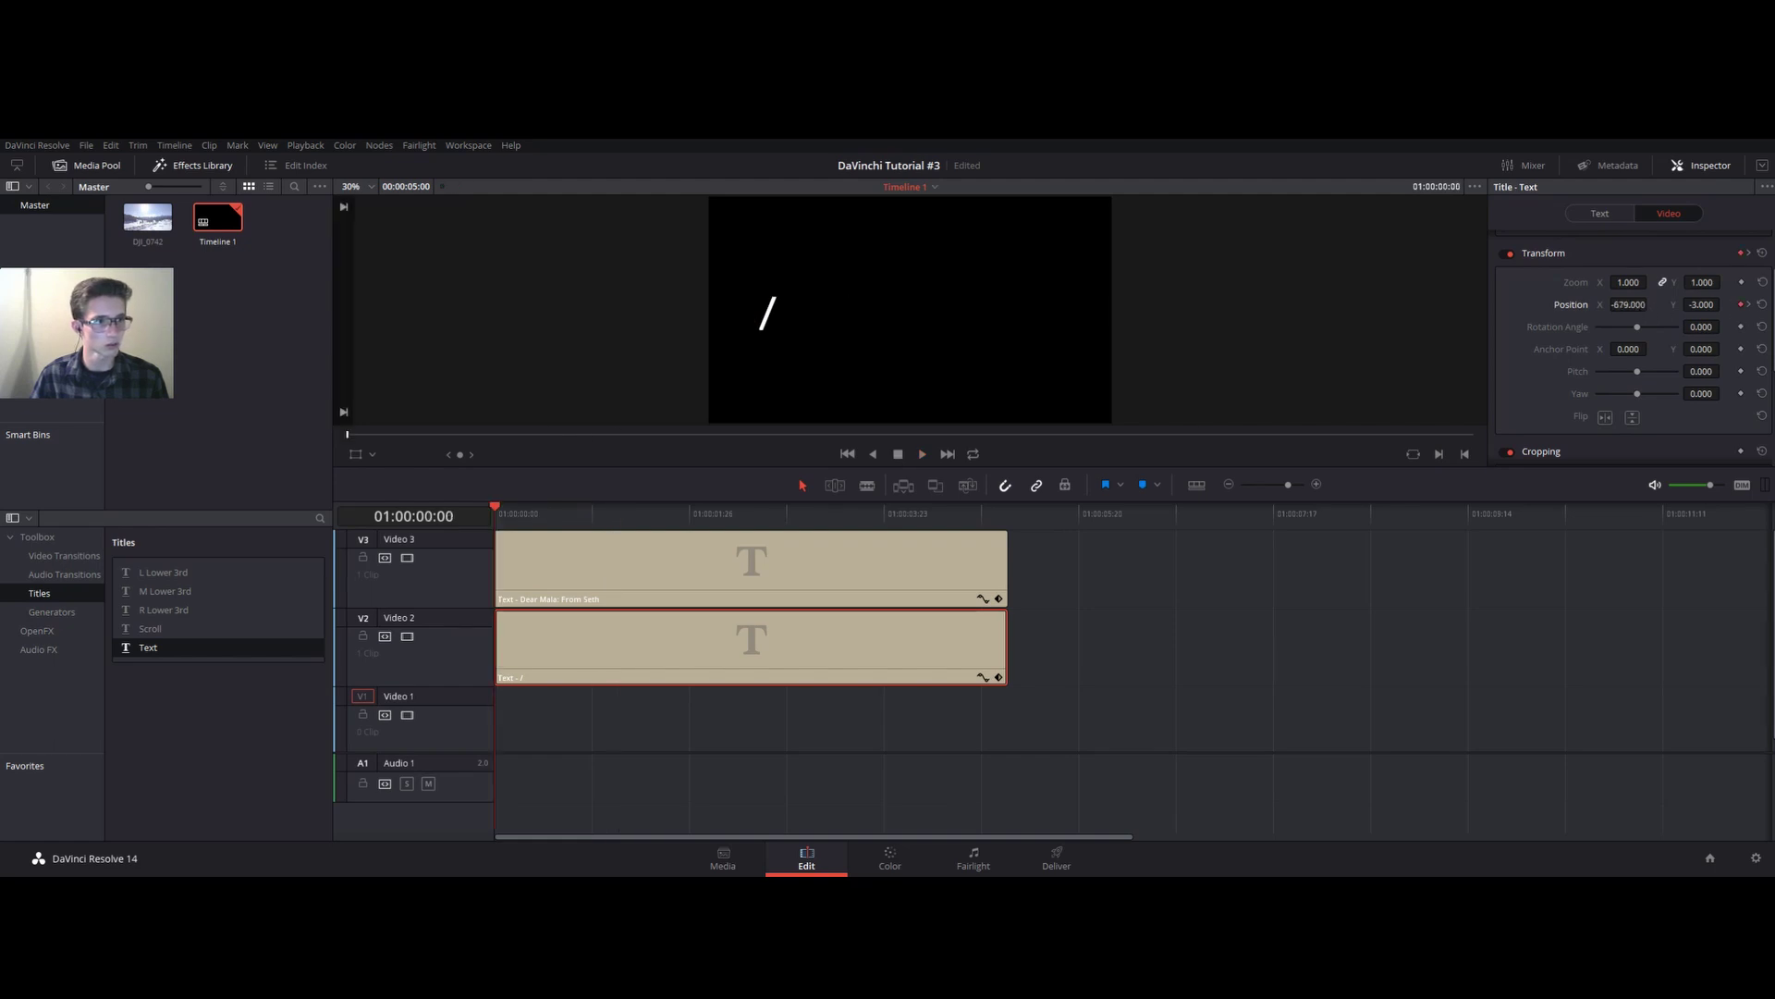
{"action": "left_click", "coordinate": [923, 455]}
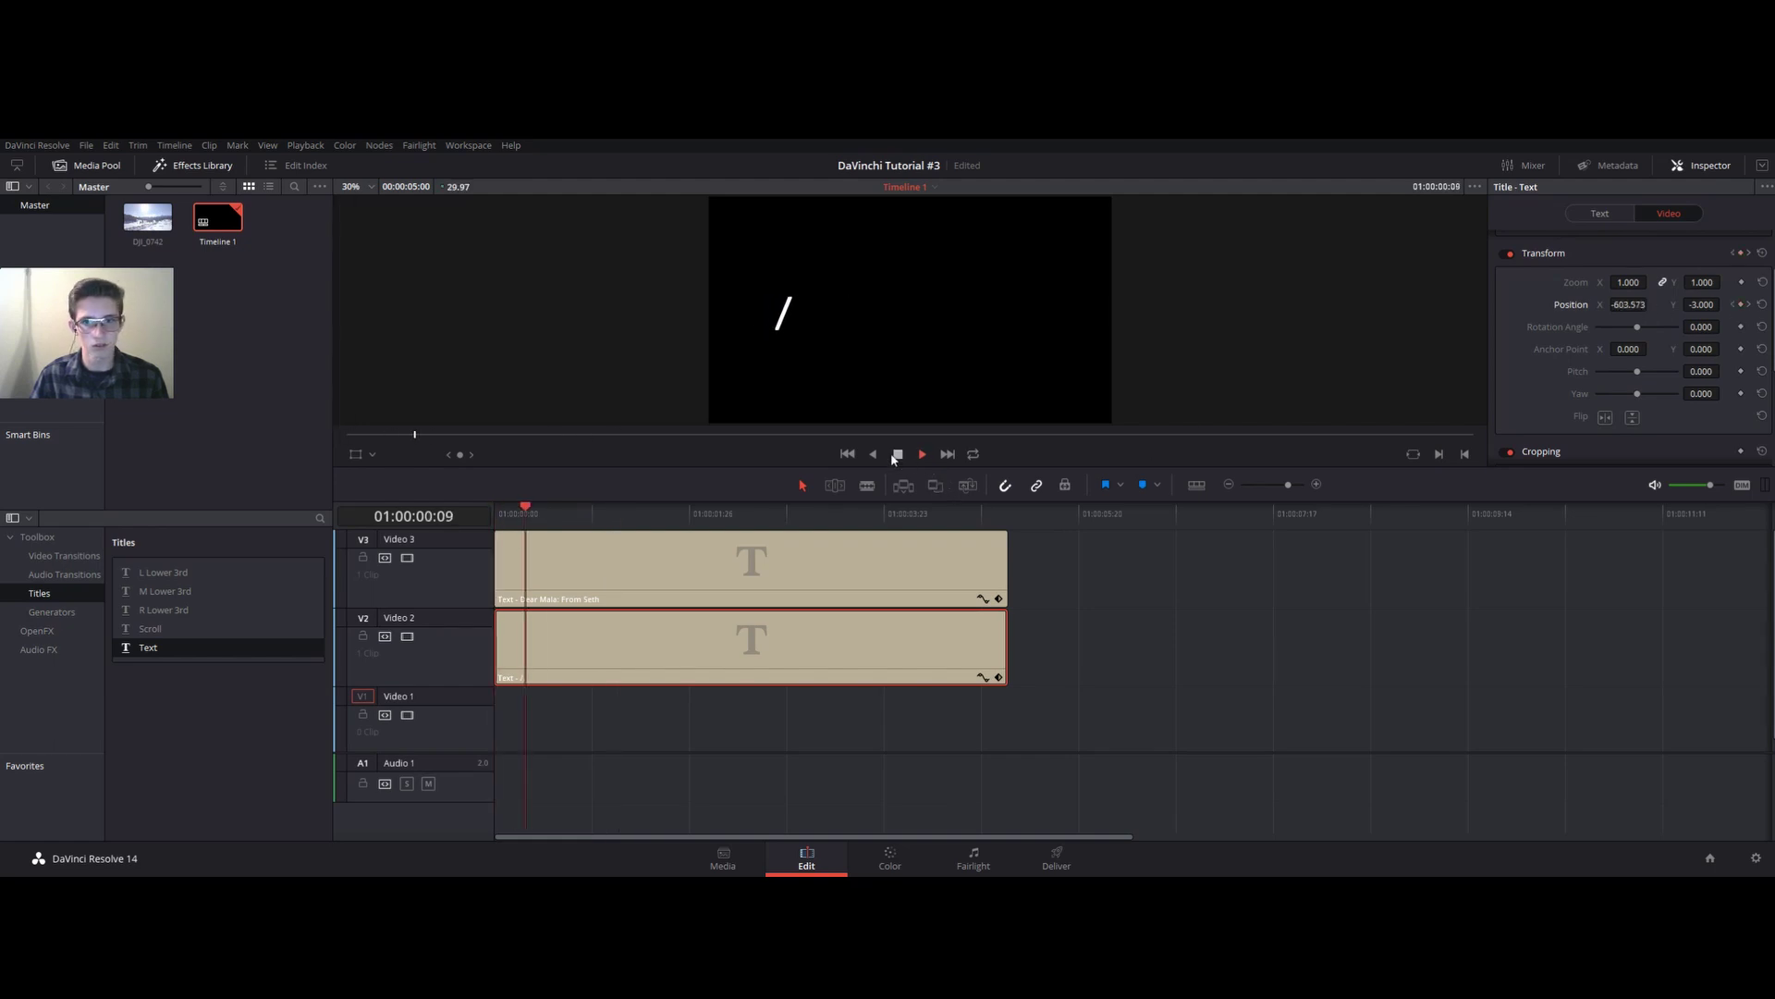
{"action": "left_click", "coordinate": [1733, 305]}
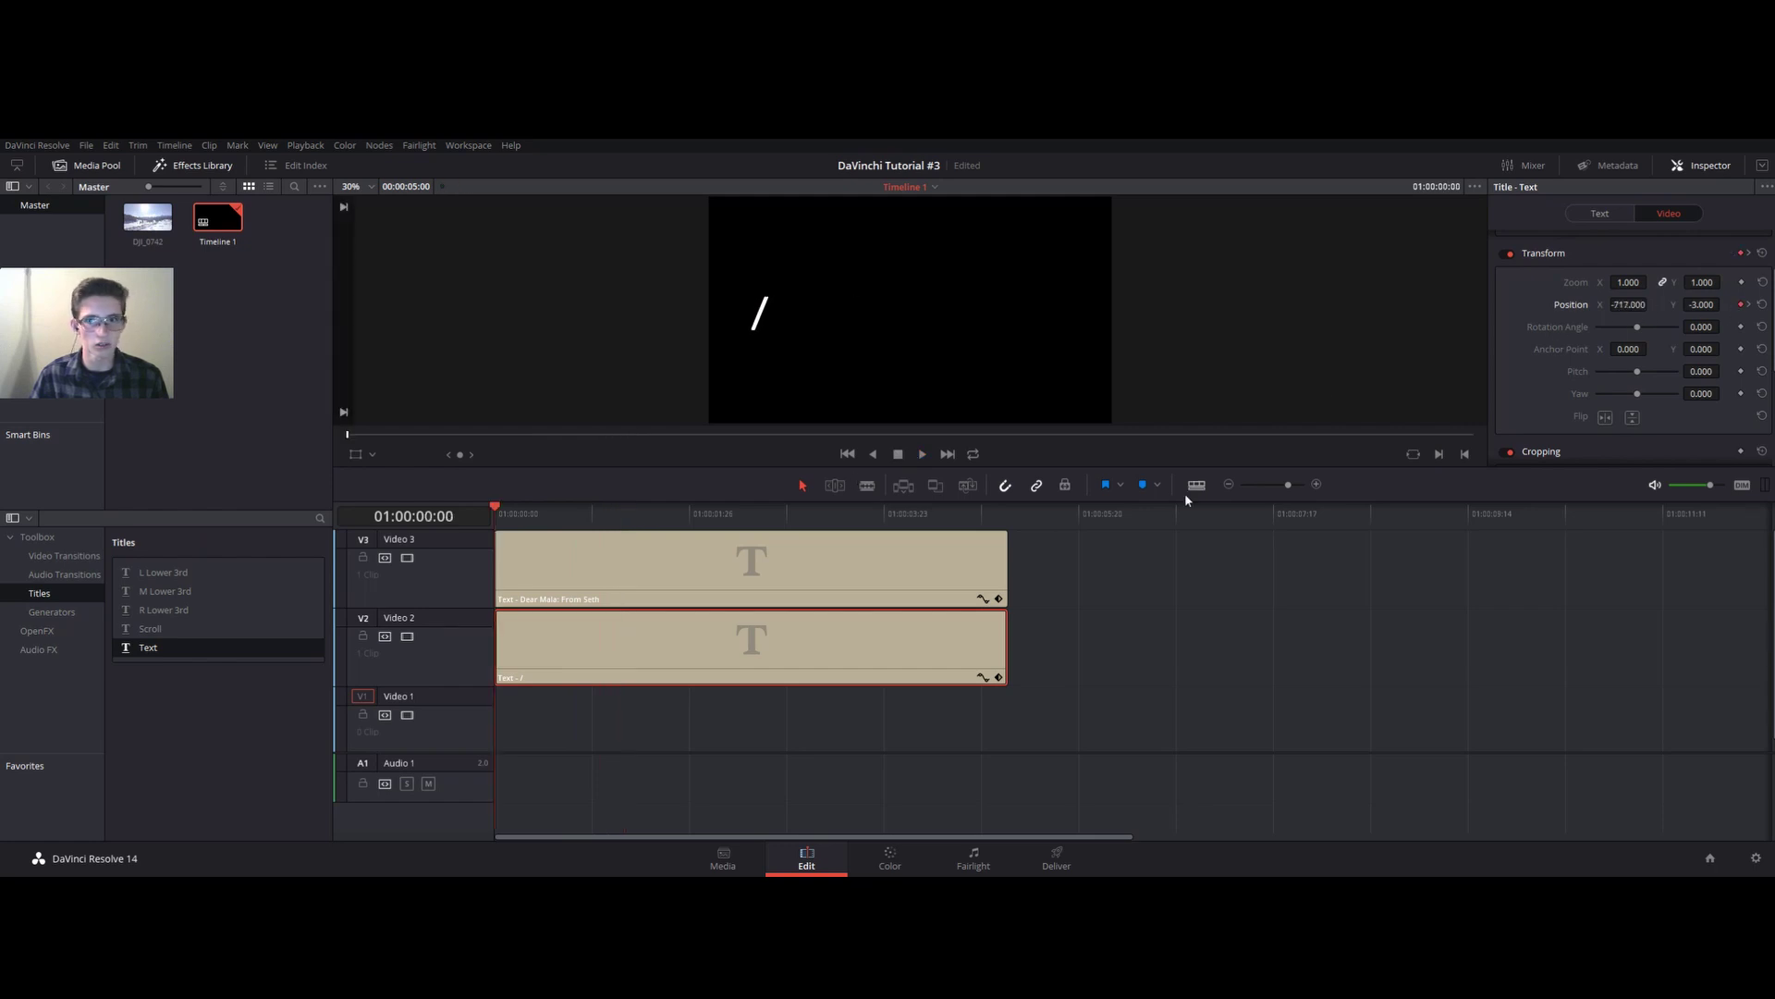
{"action": "left_click", "coordinate": [922, 454]}
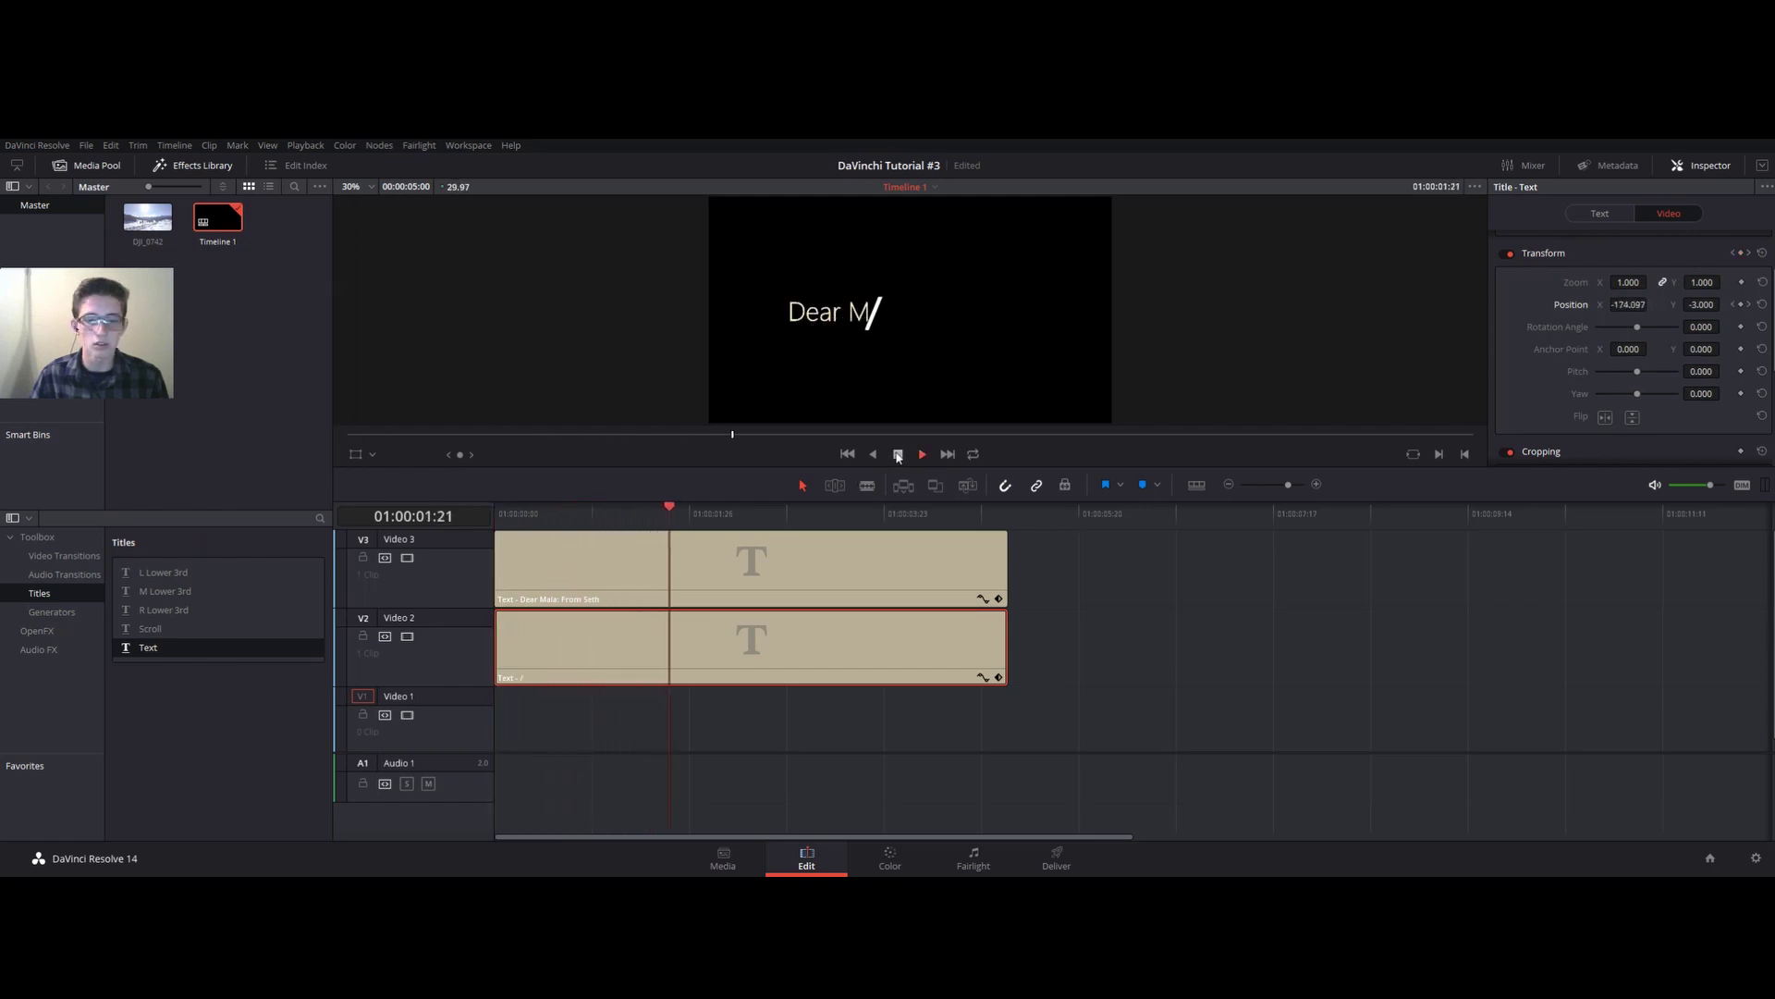
{"action": "left_click", "coordinate": [897, 454]}
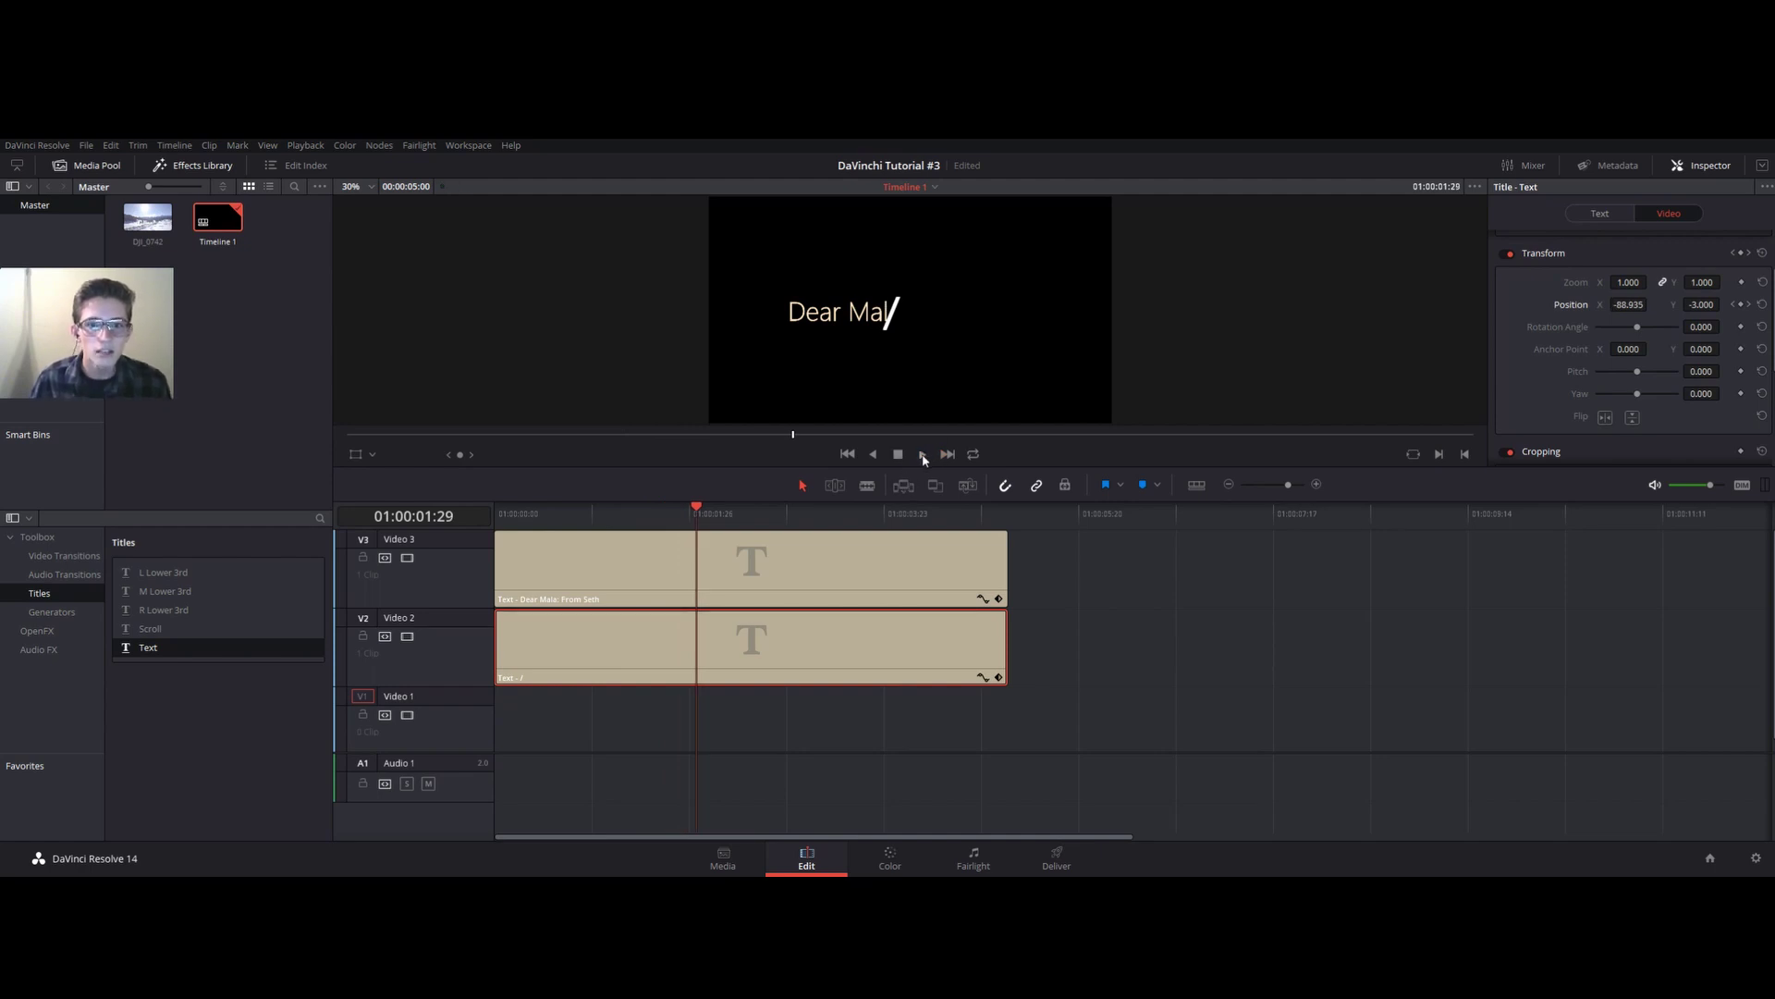
Keyframe the slash title's position at 01:00:03:00 and at 01:00:03:04 with X 296.645, replaying the sweep to check it
{"action": "left_click", "coordinate": [921, 454]}
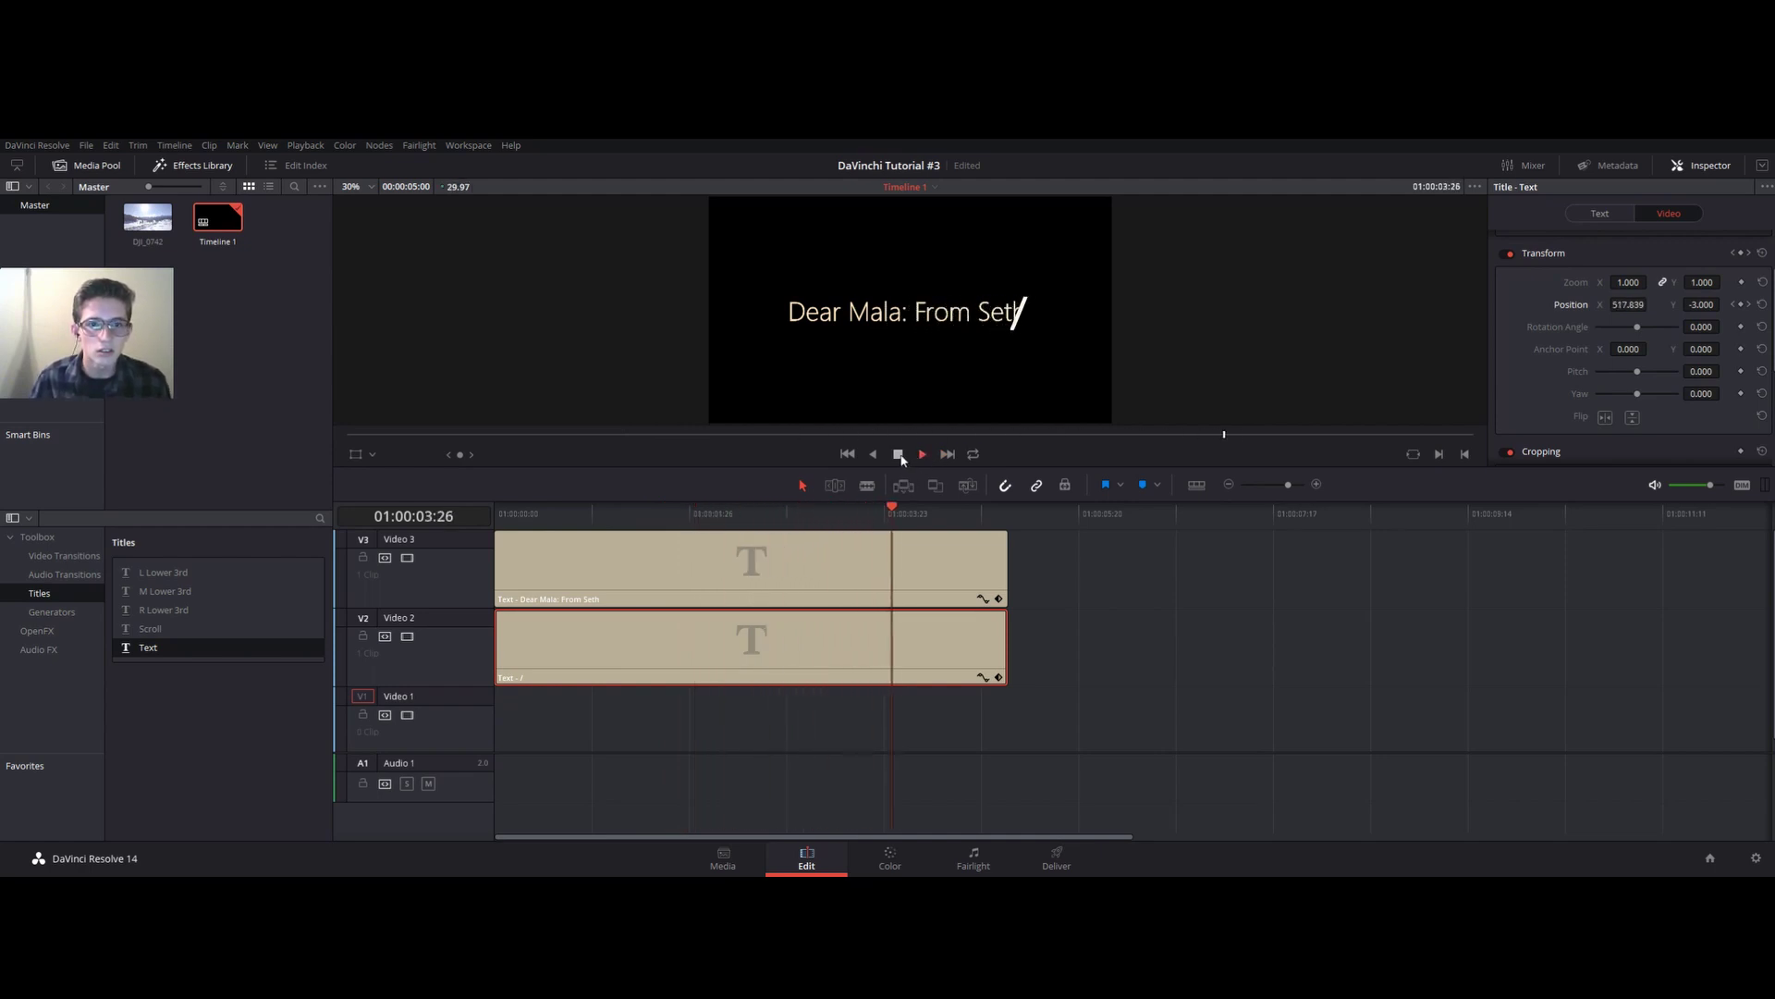
{"action": "left_click", "coordinate": [897, 454]}
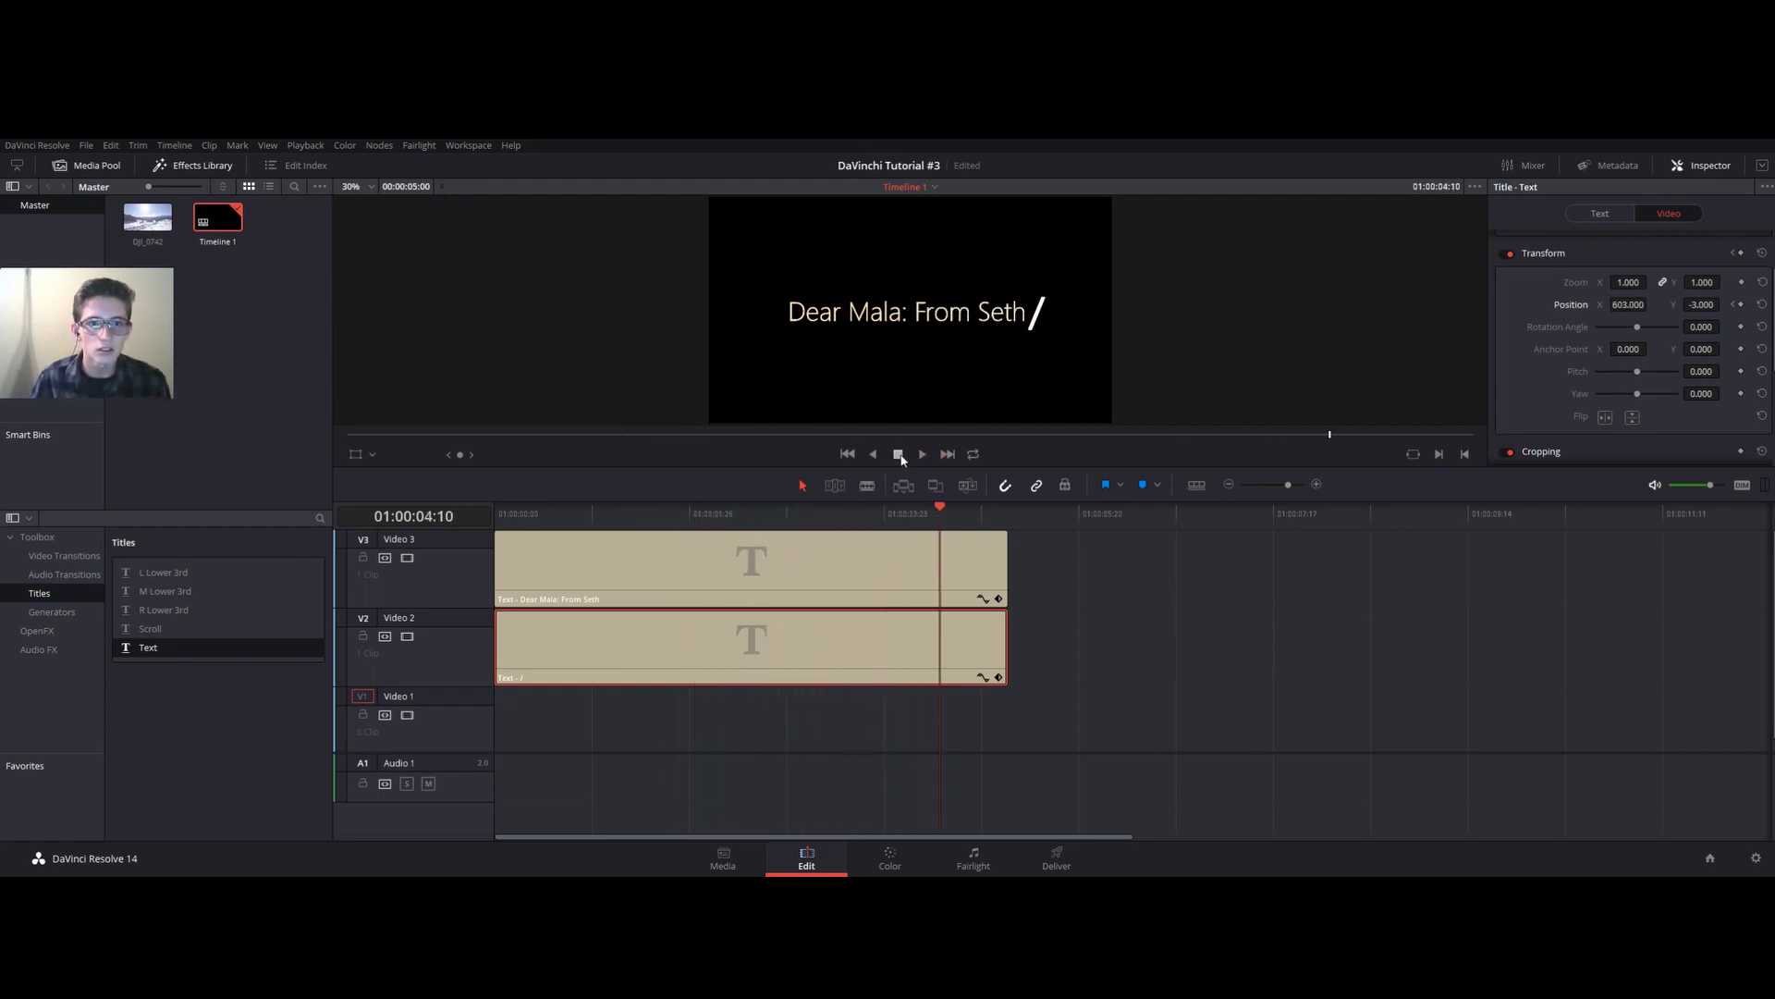
{"action": "left_click", "coordinate": [758, 510]}
{"action": "left_click_drag", "start_coordinate": [761, 511], "coordinate": [805, 512]}
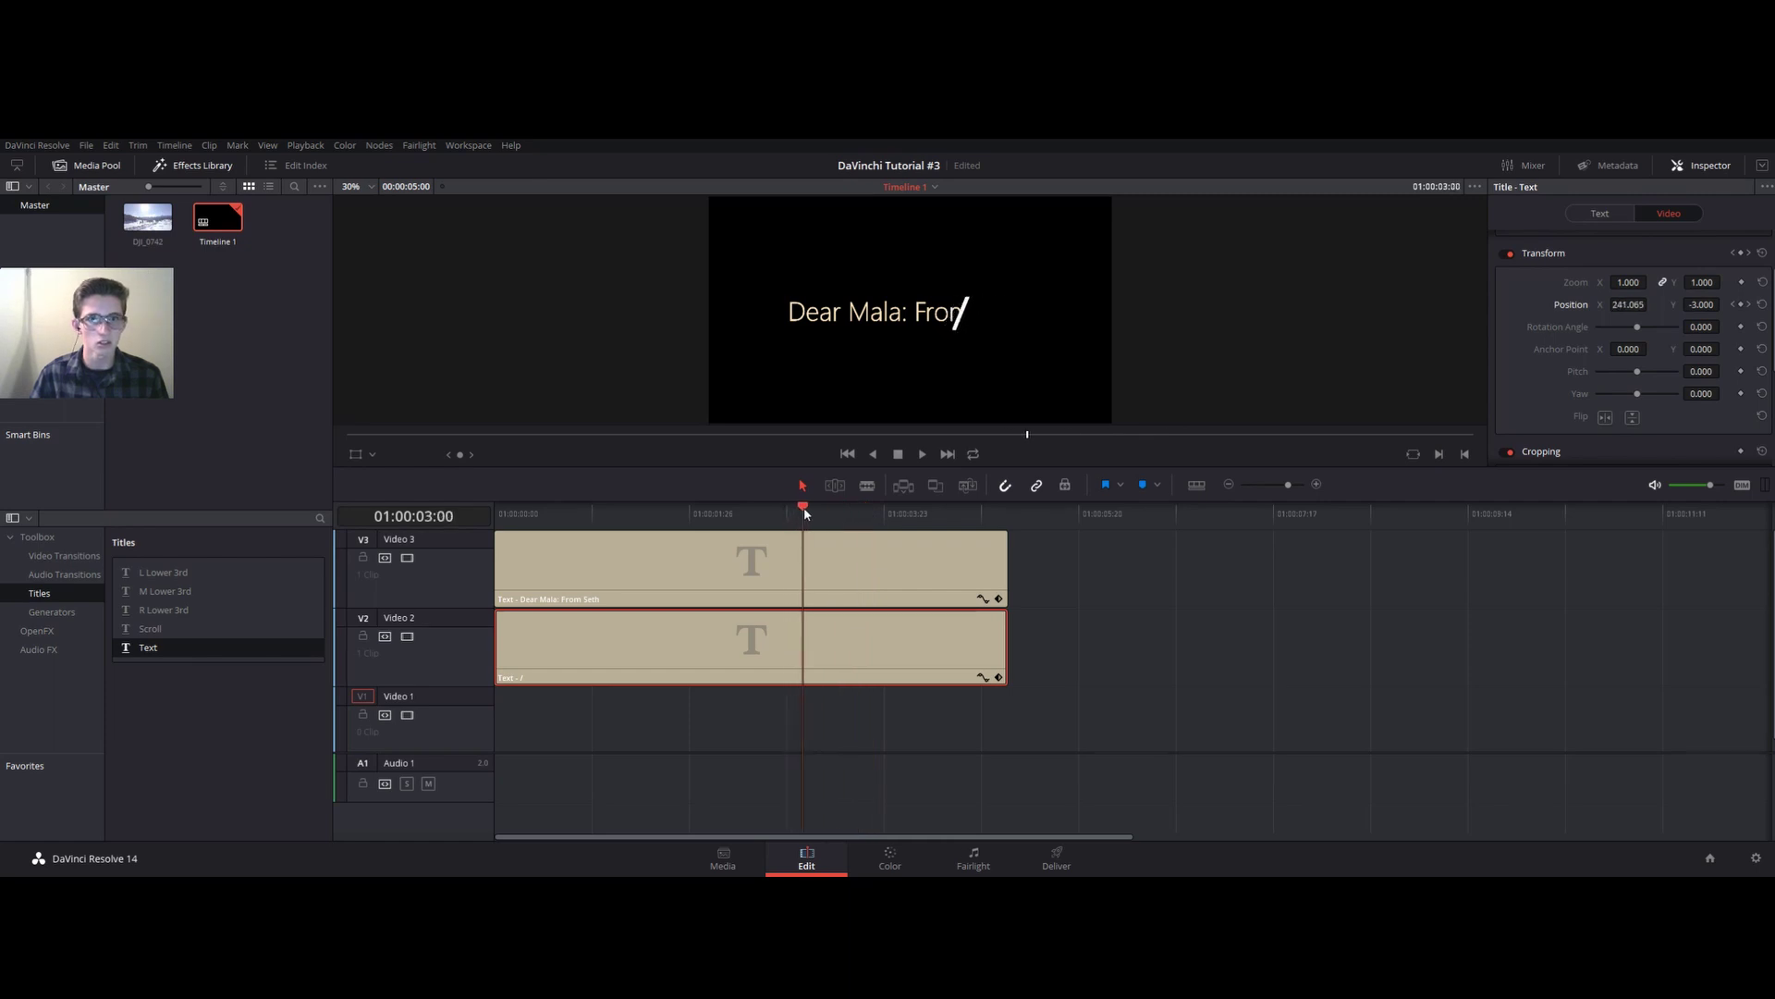
{"action": "left_click", "coordinate": [1742, 305]}
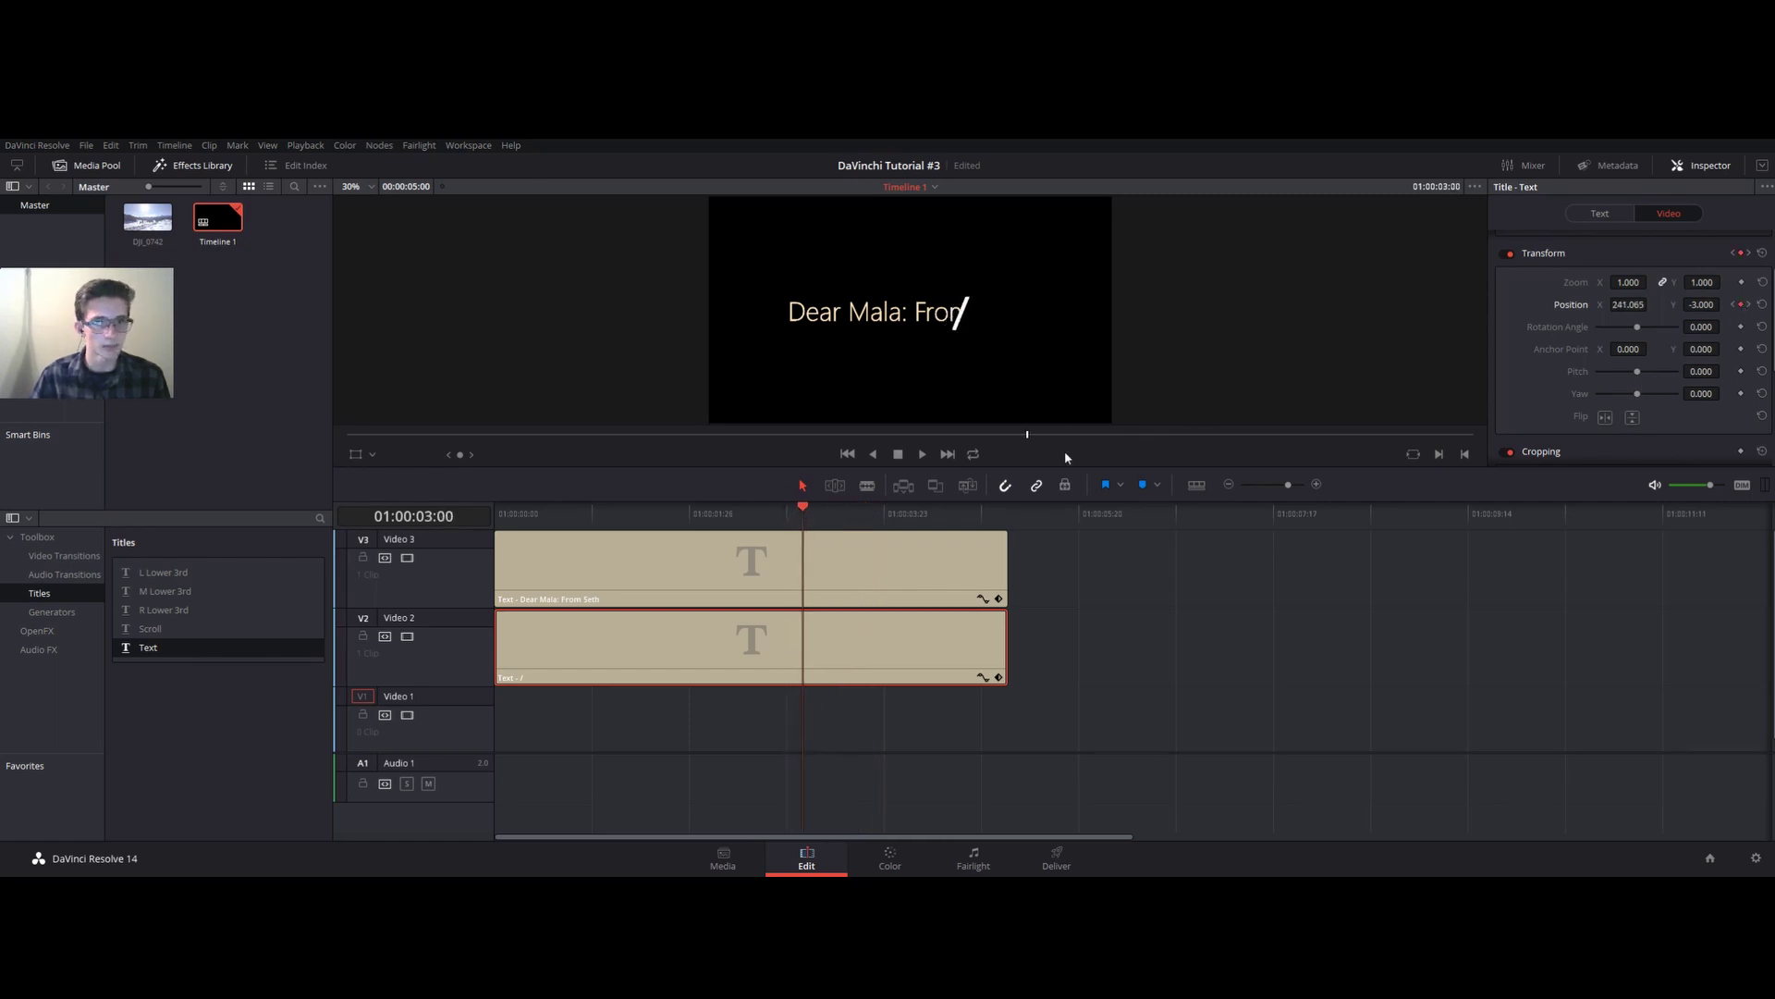
{"action": "left_click_drag", "start_coordinate": [805, 507], "coordinate": [815, 507]}
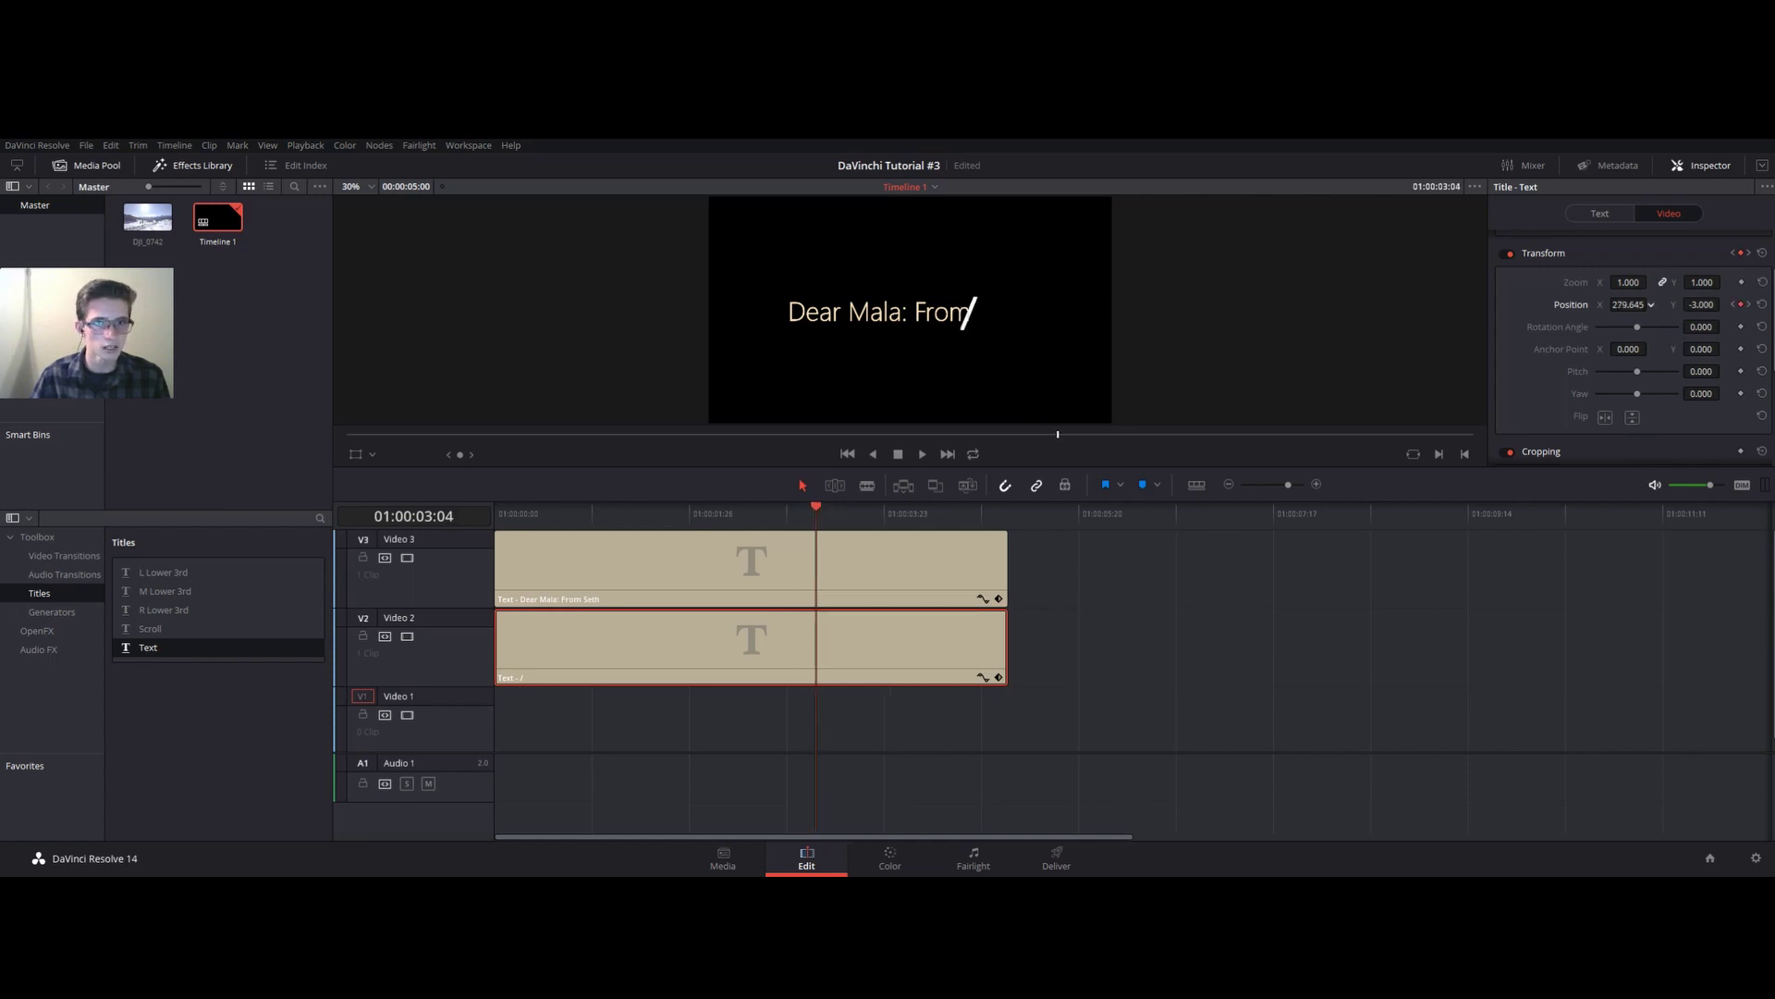
{"action": "left_click_drag", "start_coordinate": [815, 515], "coordinate": [434, 515]}
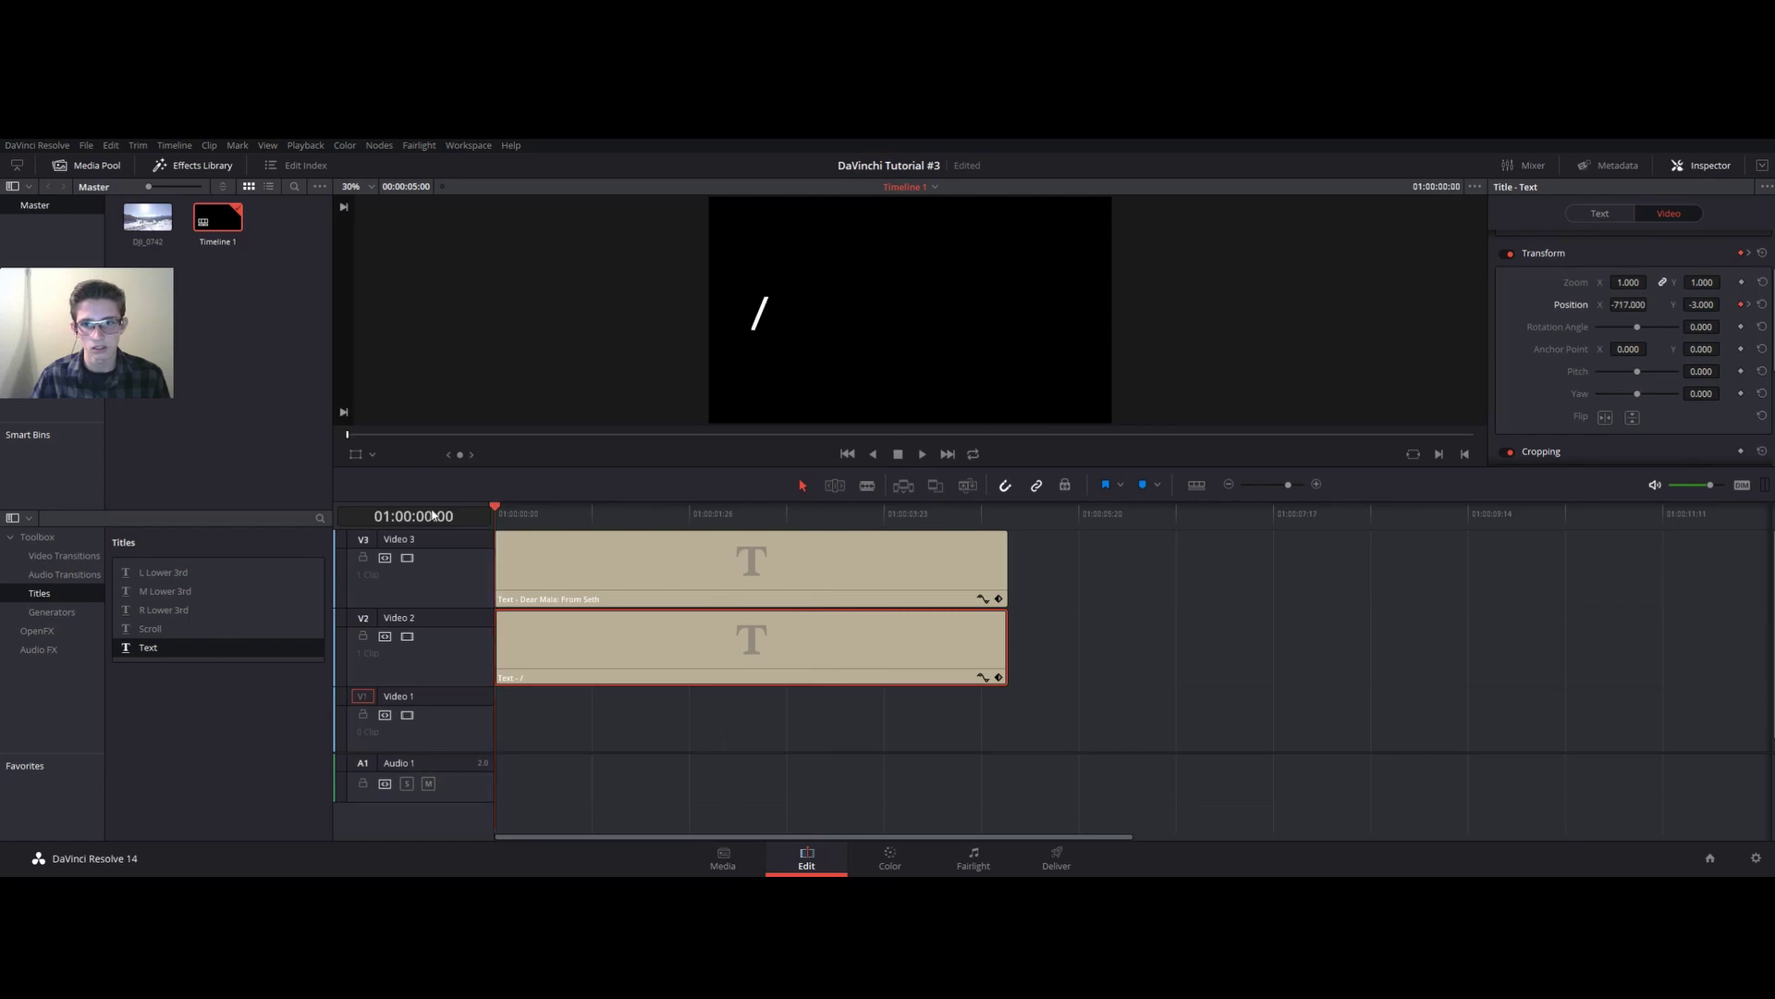
{"action": "left_click", "coordinate": [922, 454]}
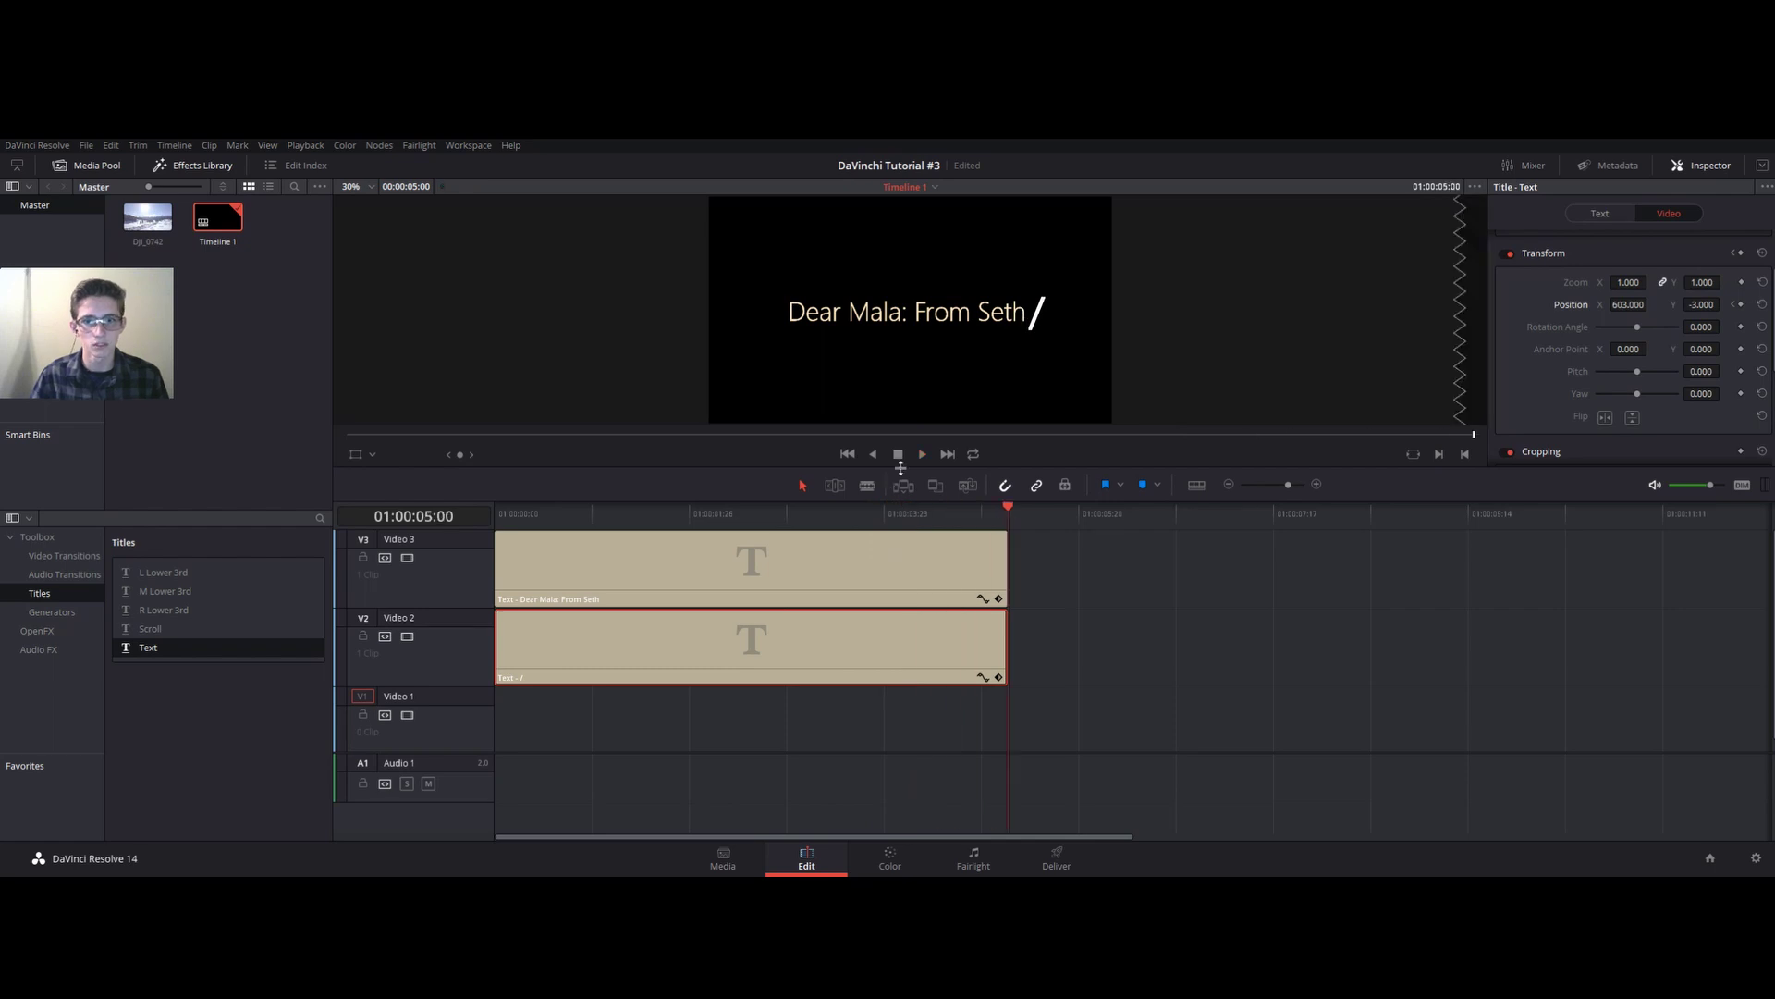
Change the slash title's X position at the 01:00:03:04 keyframe to 276.645 and replay the end of the sweep
{"action": "left_click", "coordinate": [827, 509]}
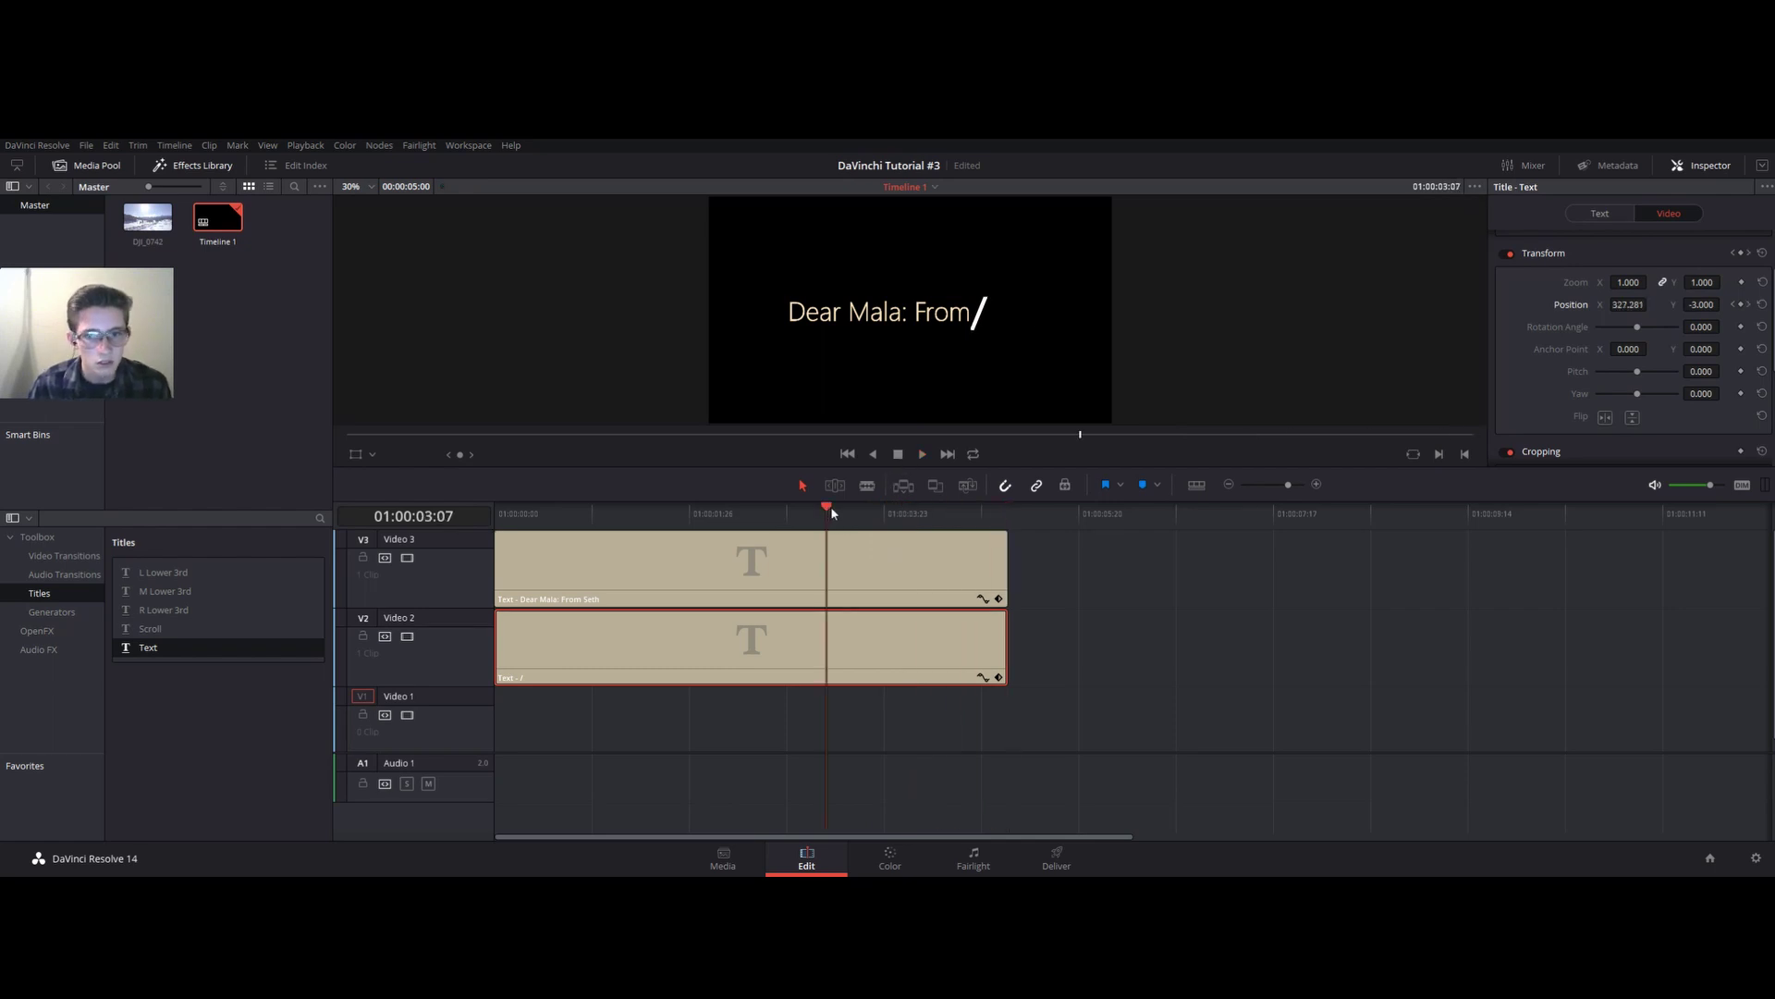
{"action": "left_click", "coordinate": [1733, 306]}
{"action": "left_click", "coordinate": [1750, 305]}
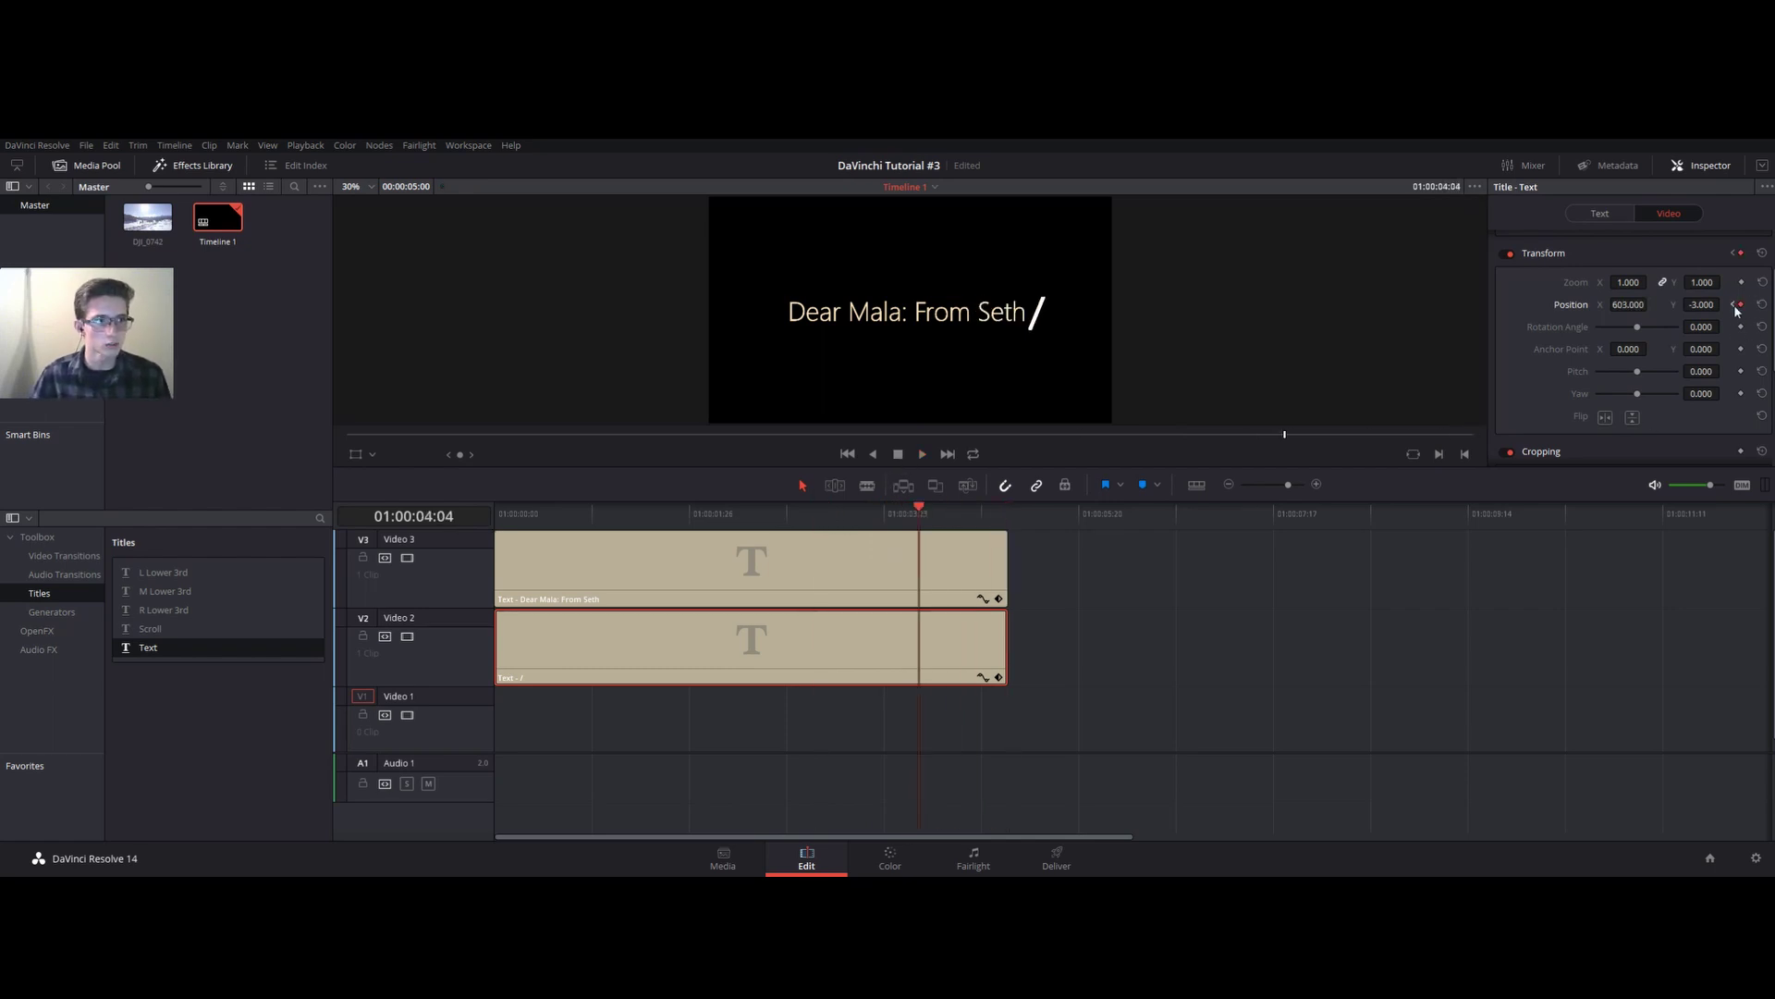
{"action": "left_click", "coordinate": [1733, 306]}
{"action": "left_click", "coordinate": [1733, 305]}
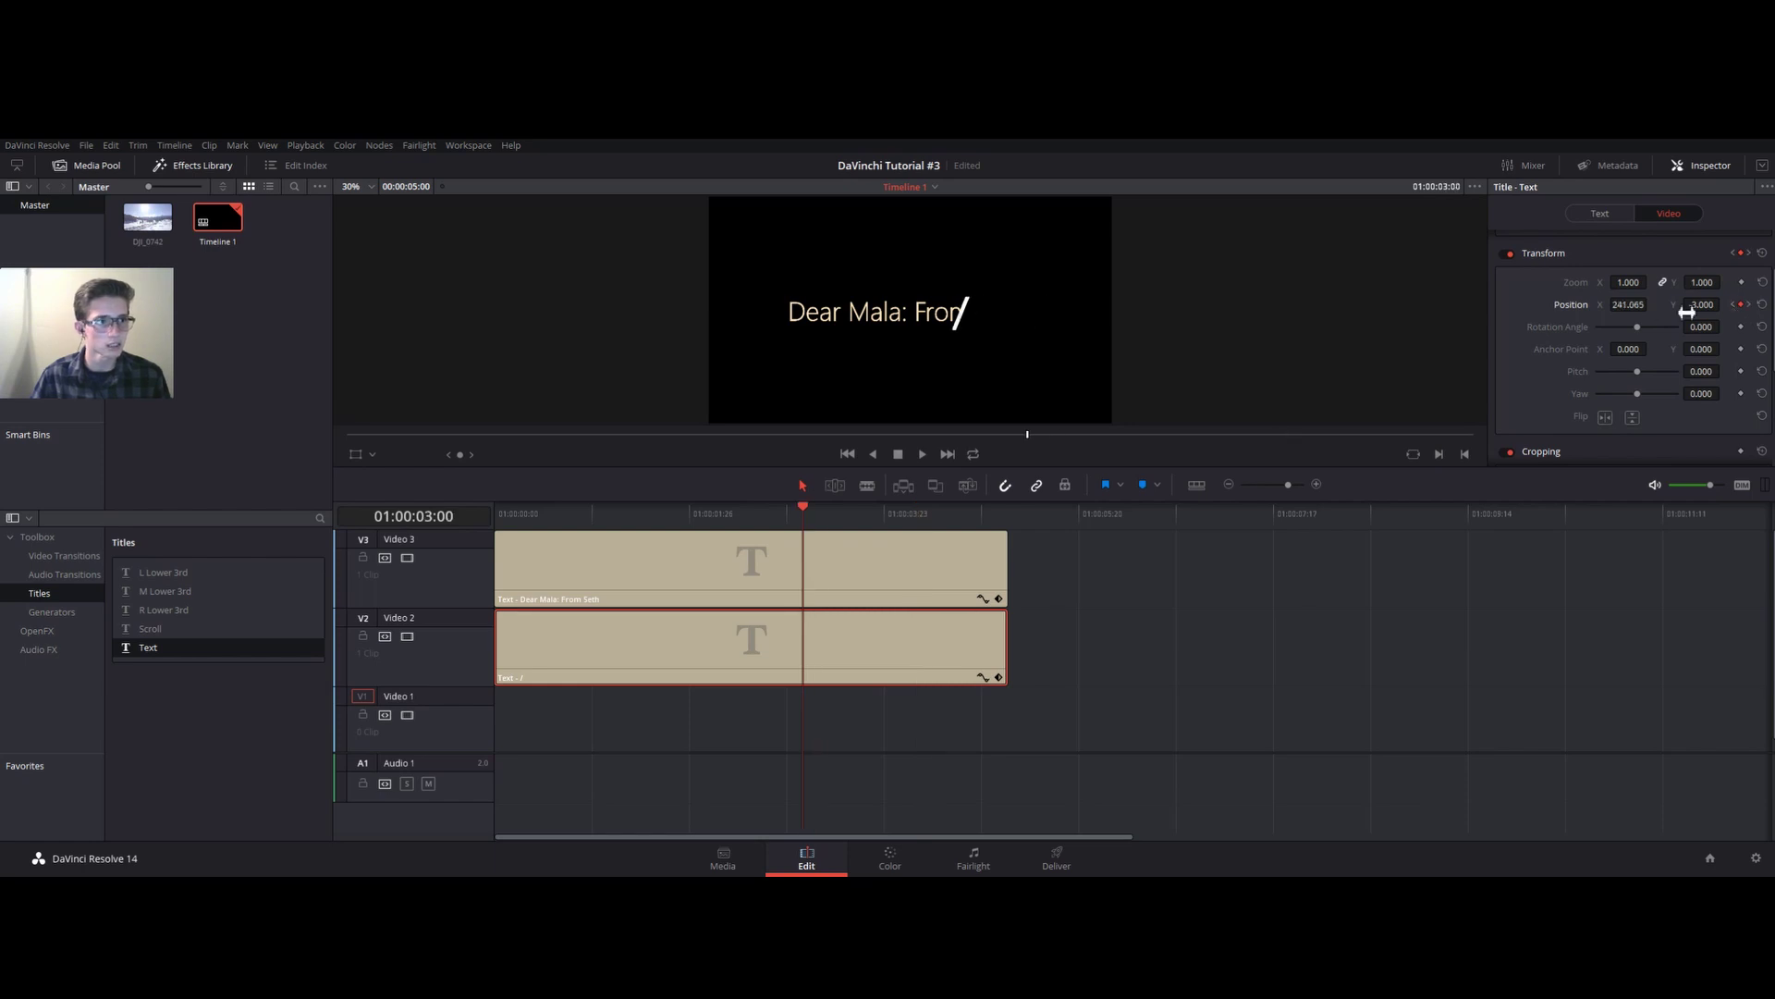
{"action": "left_click", "coordinate": [1750, 306]}
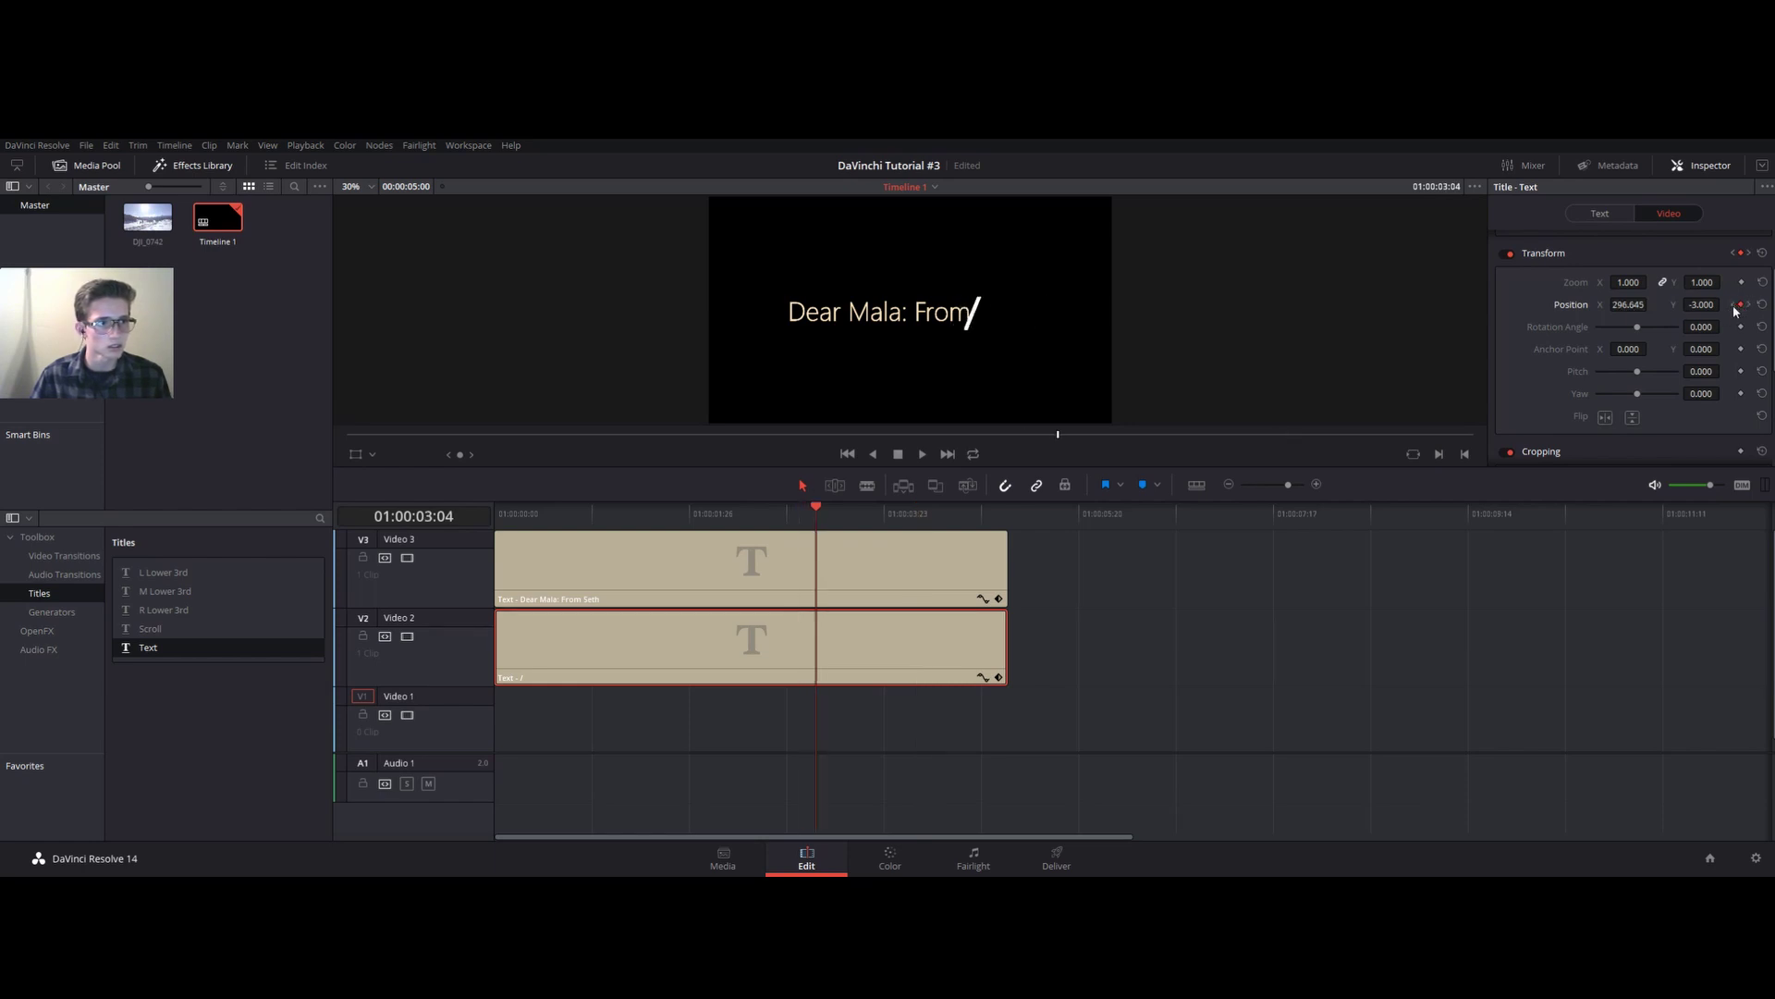
{"action": "left_click", "coordinate": [1733, 305]}
{"action": "left_click", "coordinate": [1750, 306]}
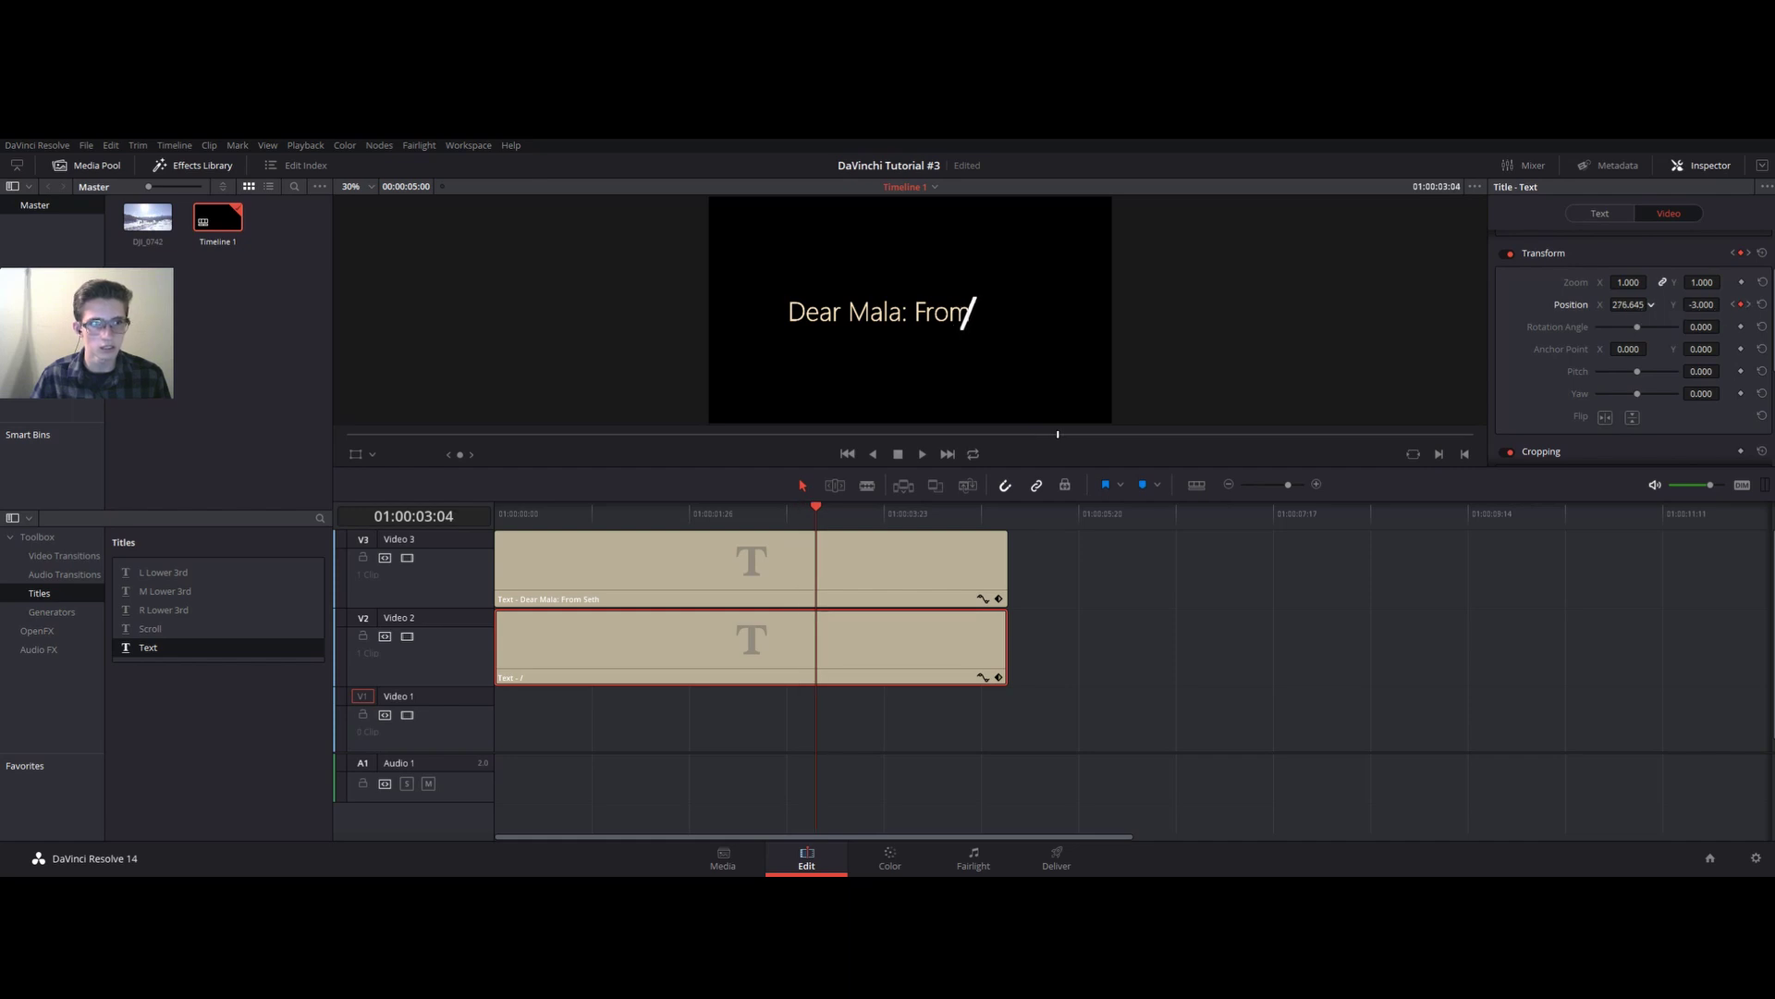
{"action": "left_click_drag", "start_coordinate": [779, 508], "coordinate": [798, 507]}
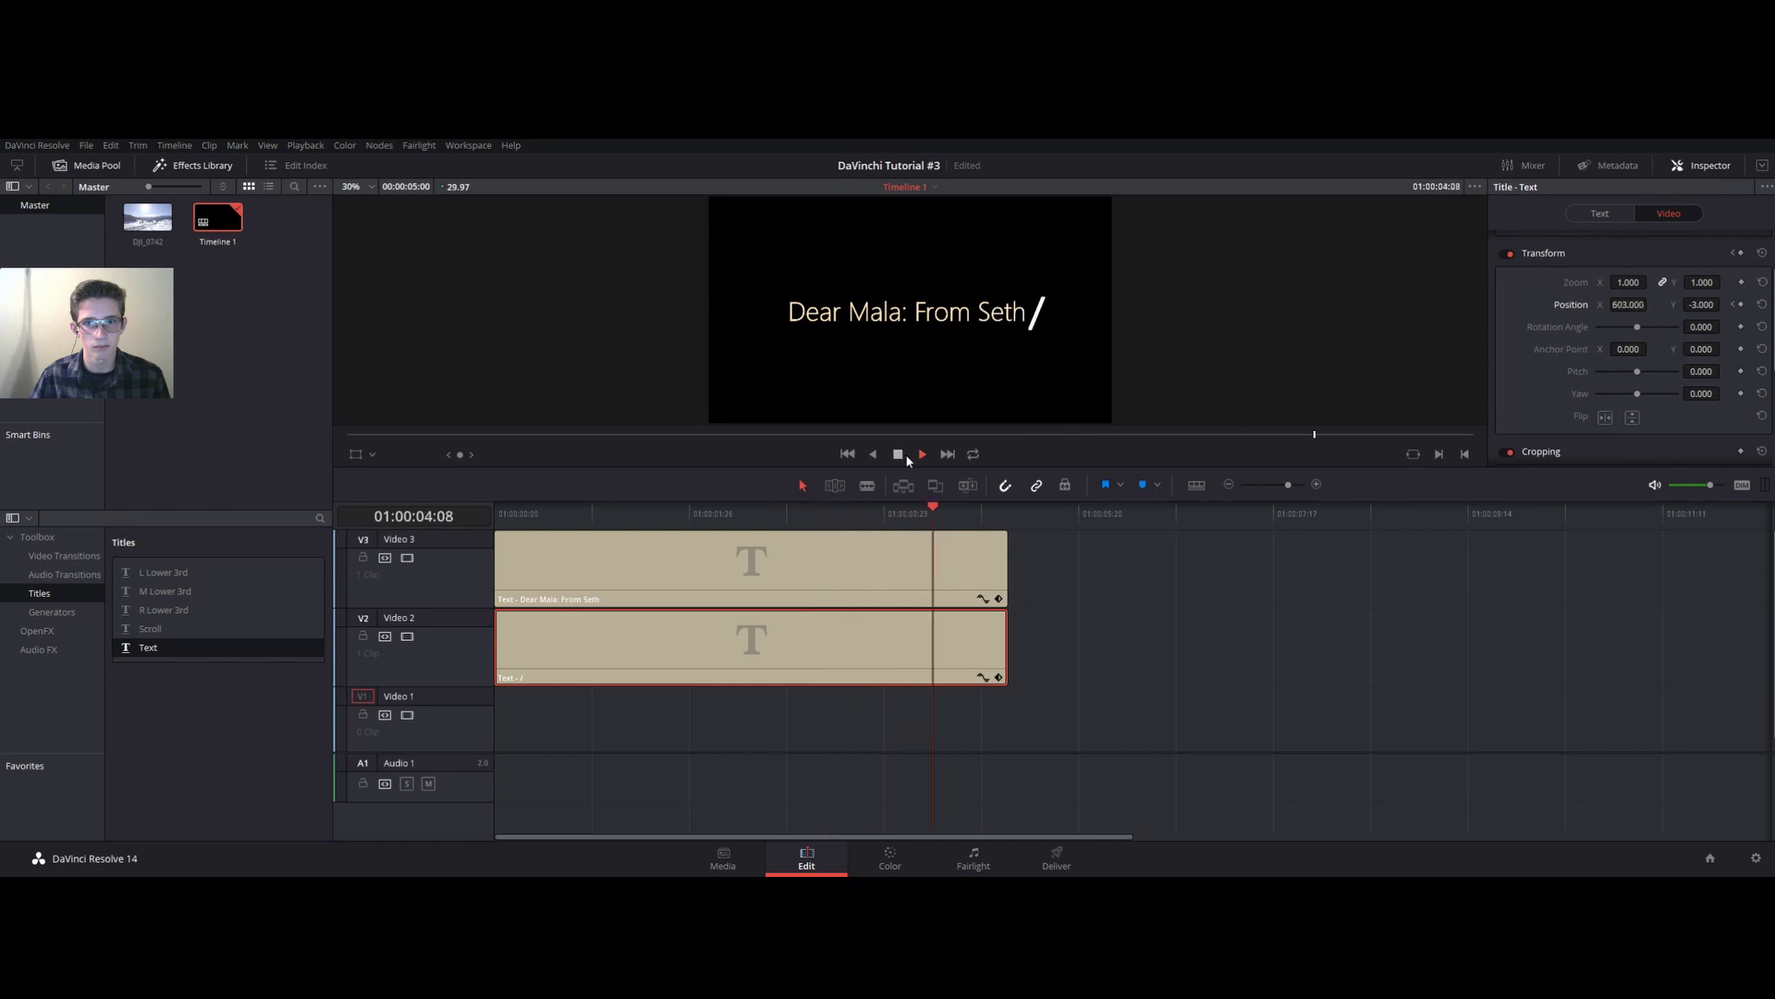
Set the slash title's X position at the 01:00:03:04 keyframe to 286.645 and replay from 01:00:02:21
{"action": "left_click", "coordinate": [1732, 305]}
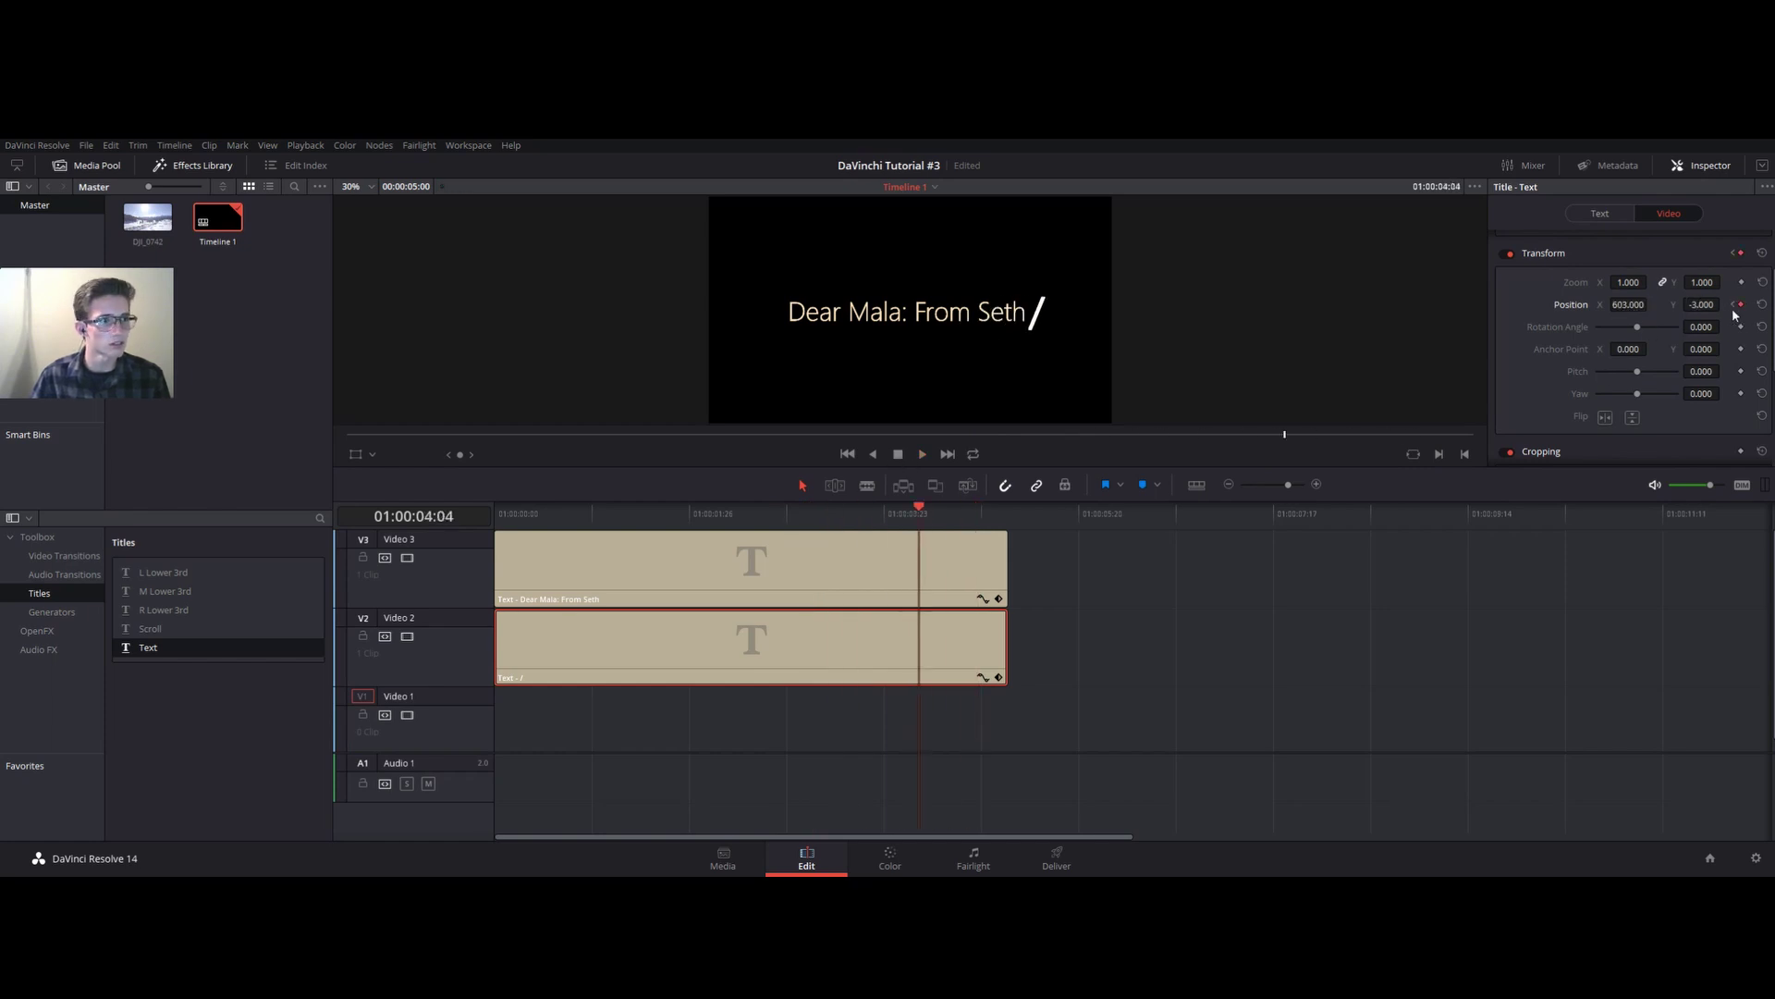
{"action": "left_click", "coordinate": [1734, 307]}
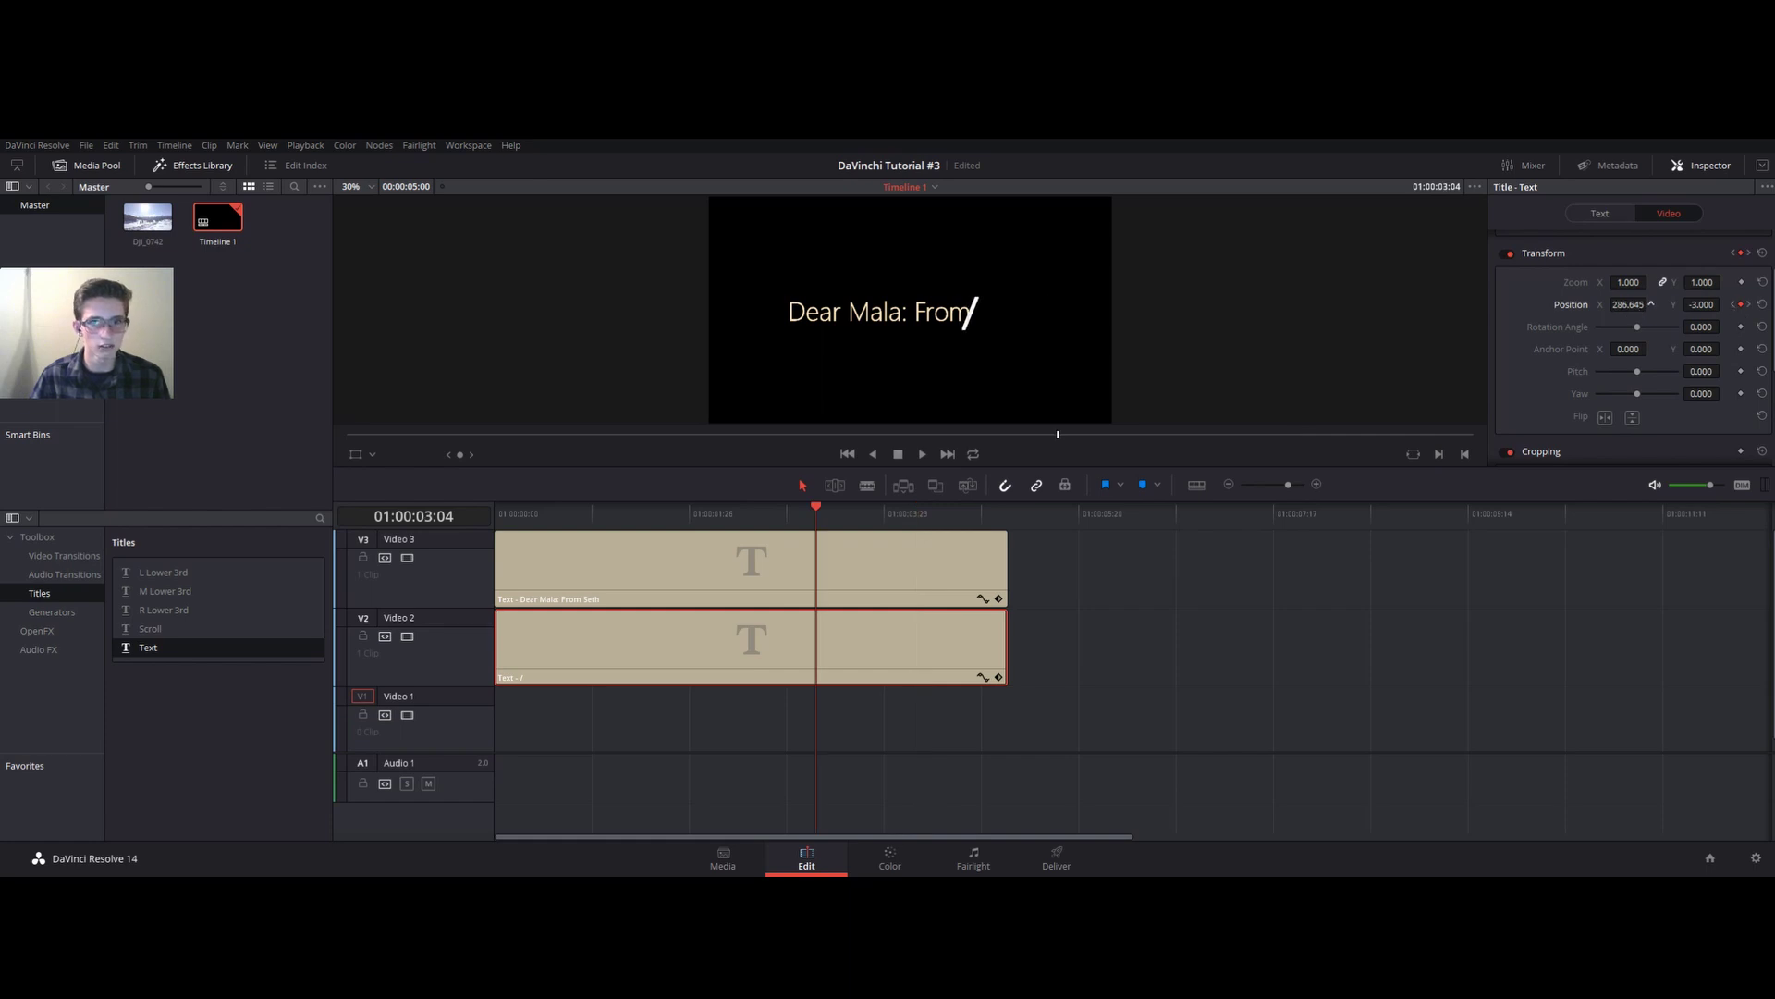
{"action": "left_click", "coordinate": [771, 514]}
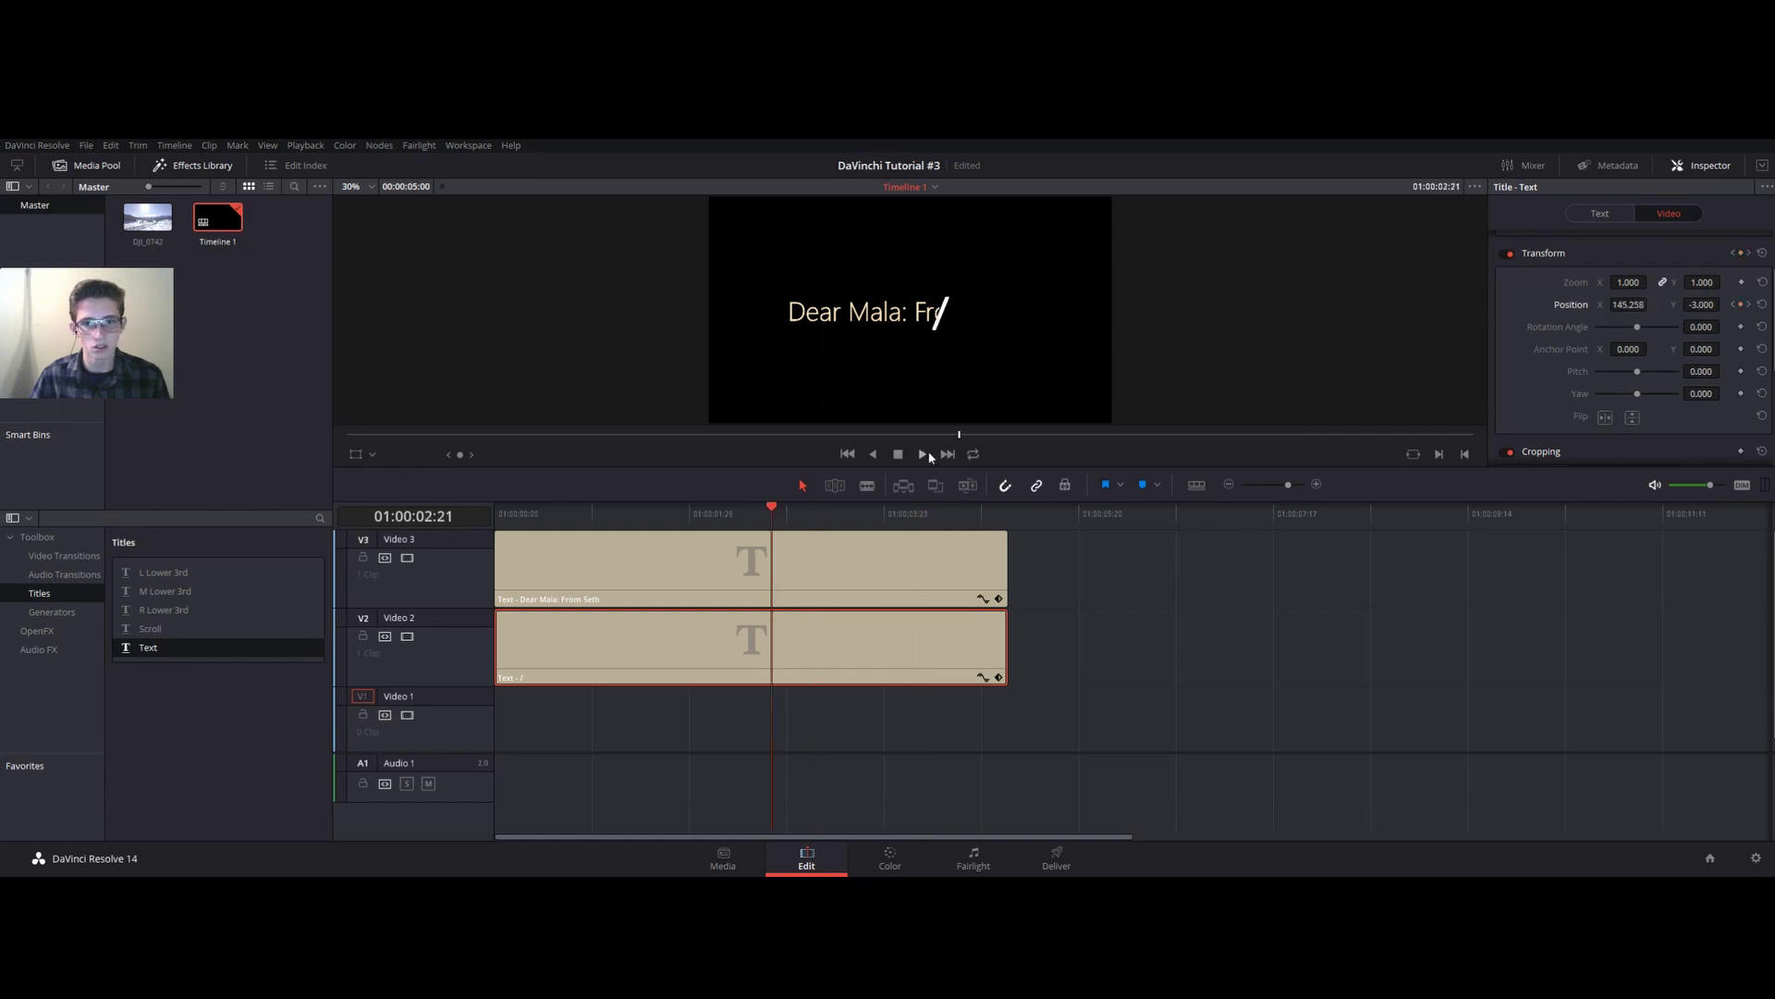
{"action": "left_click", "coordinate": [925, 454]}
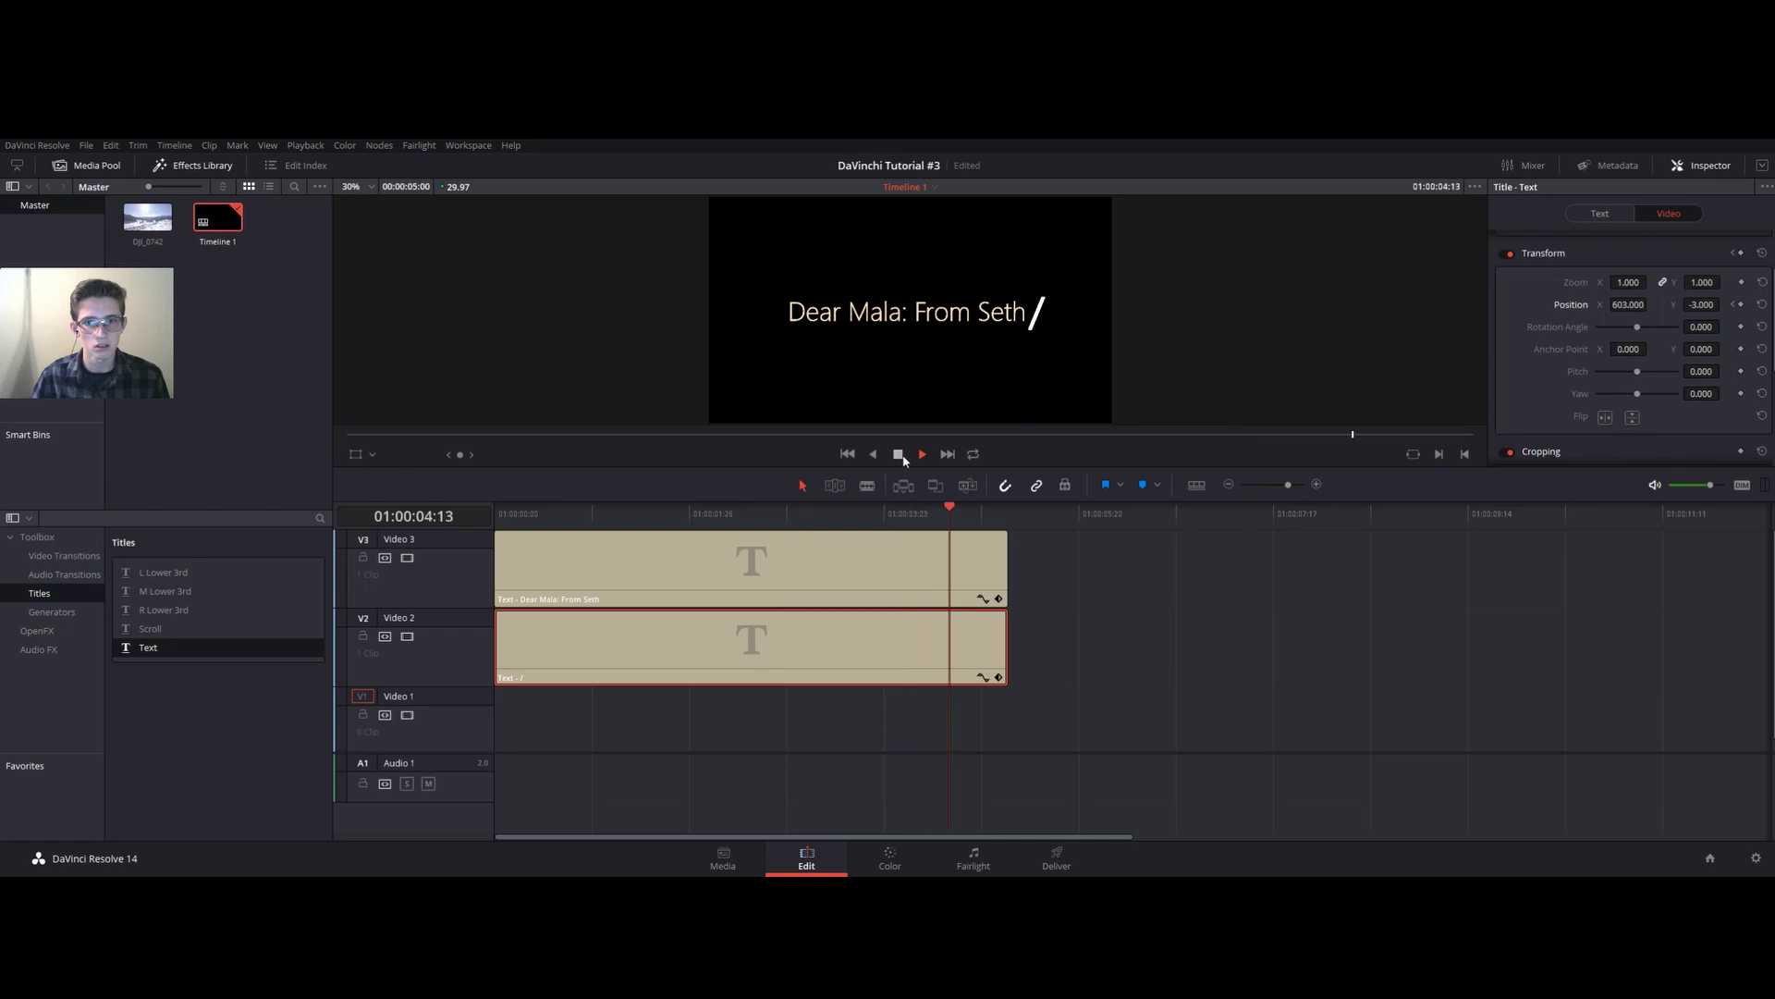
{"action": "left_click", "coordinate": [902, 457]}
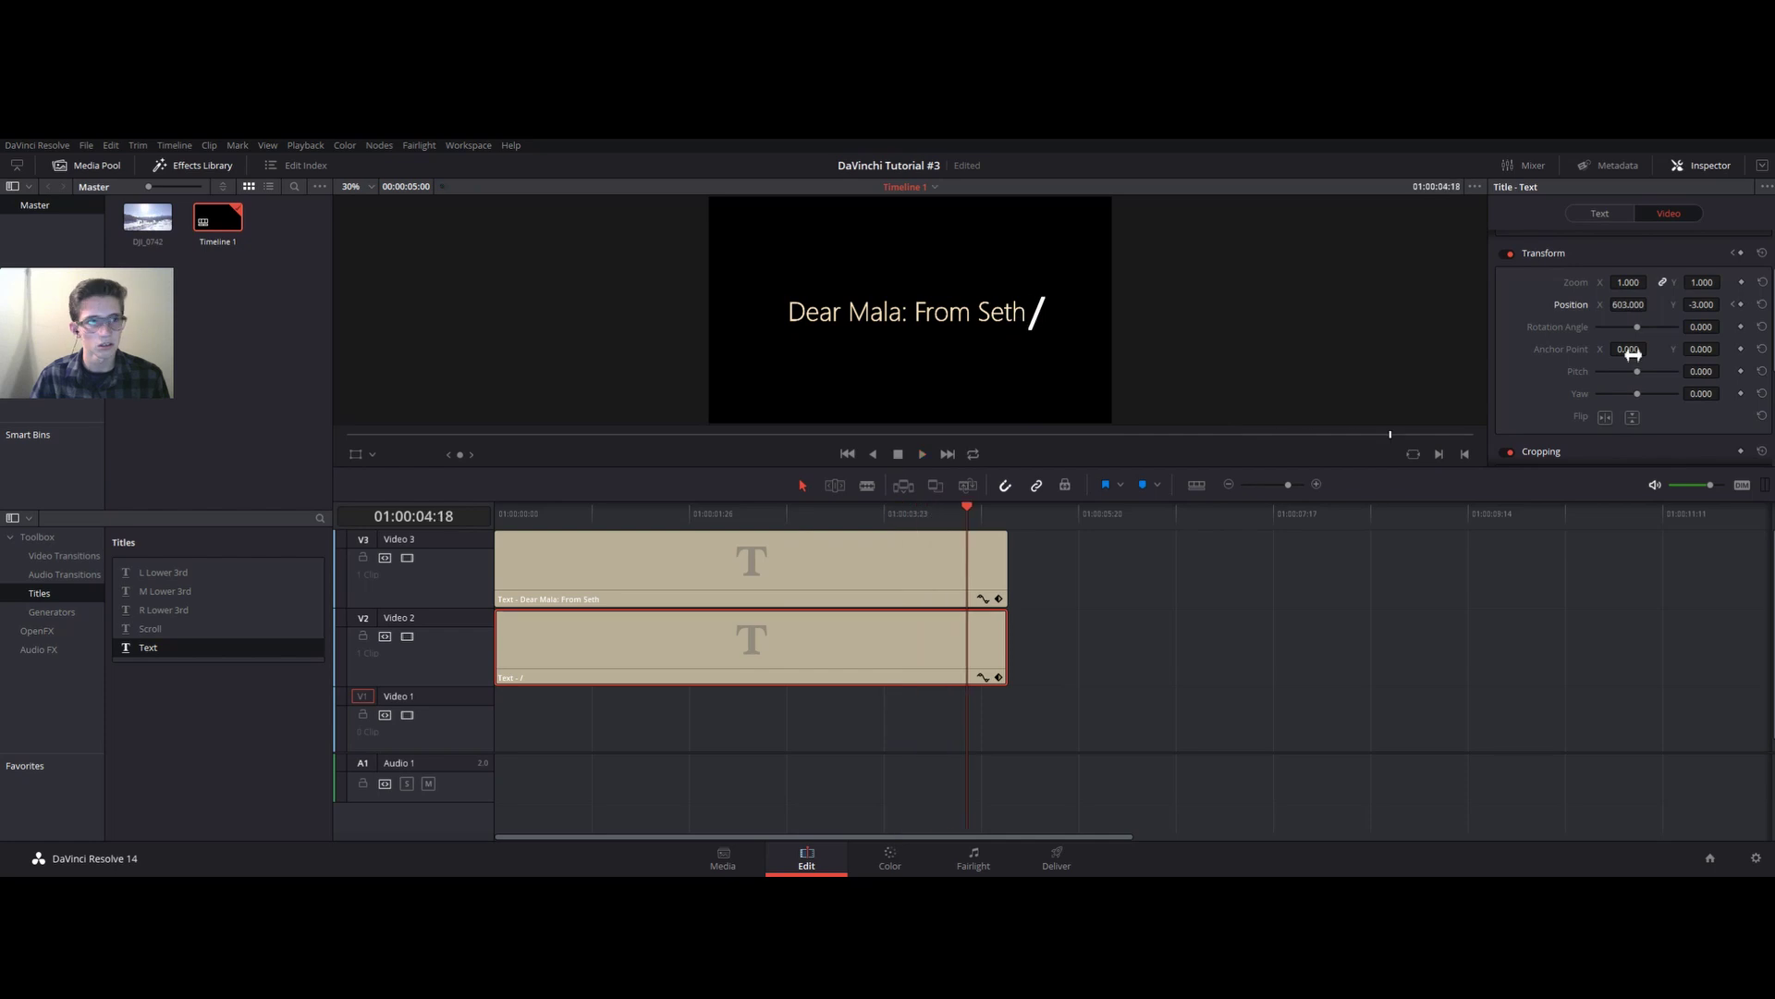
Nudge the slash title's X position slightly once more and replay the second half of the sweep to check its alignment with the text
{"action": "left_click", "coordinate": [1733, 305]}
{"action": "left_click_drag", "start_coordinate": [1629, 311], "coordinate": [1642, 310]}
{"action": "left_click_drag", "start_coordinate": [783, 507], "coordinate": [808, 506]}
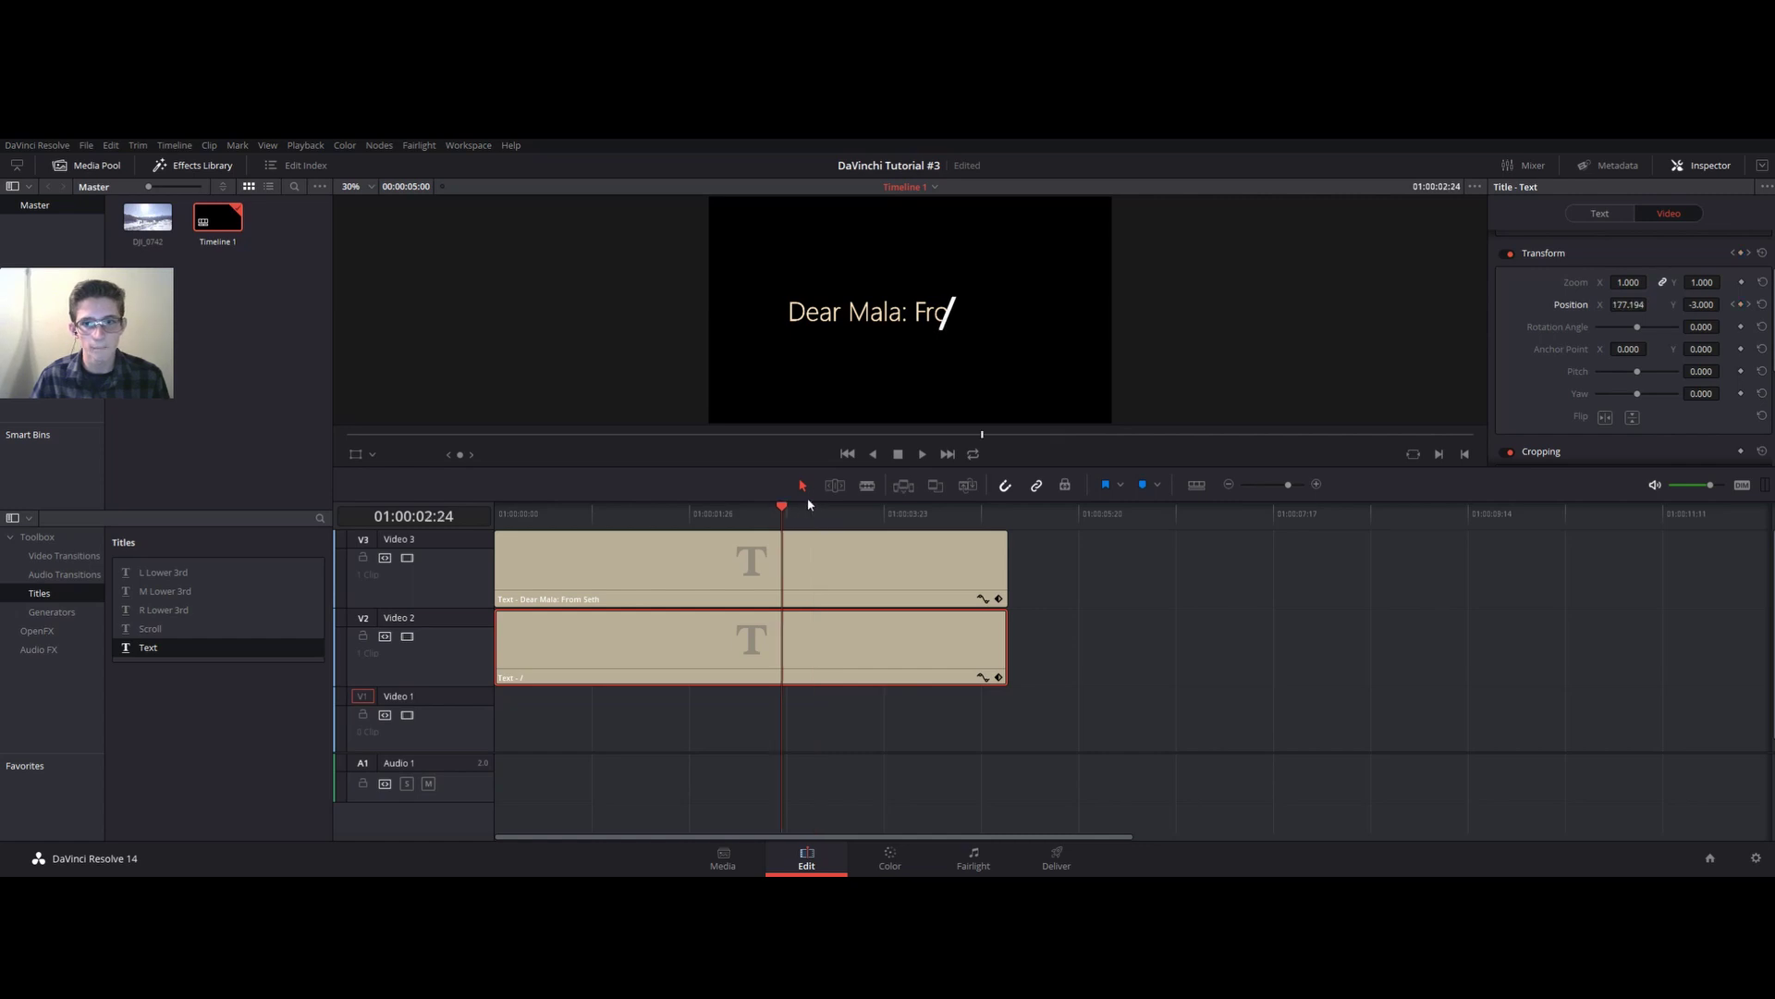
{"action": "left_click", "coordinate": [918, 453]}
{"action": "left_click", "coordinate": [901, 455]}
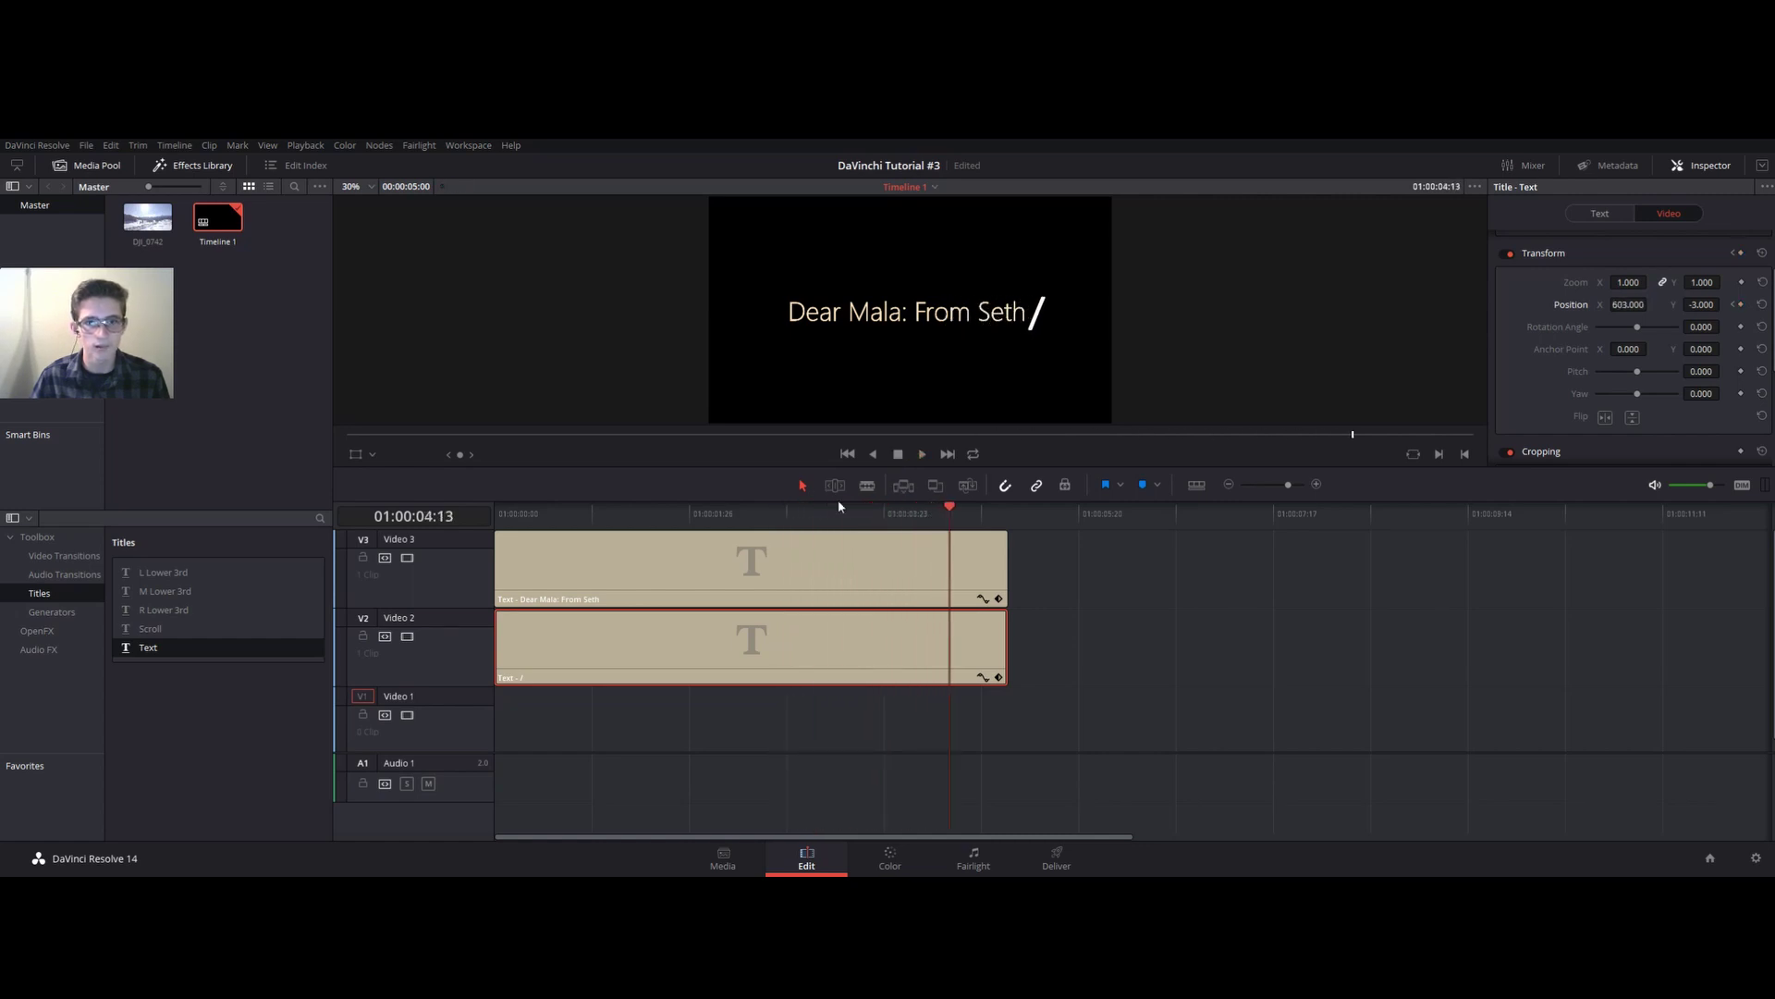
{"action": "left_click", "coordinate": [698, 513]}
{"action": "left_click", "coordinate": [924, 456]}
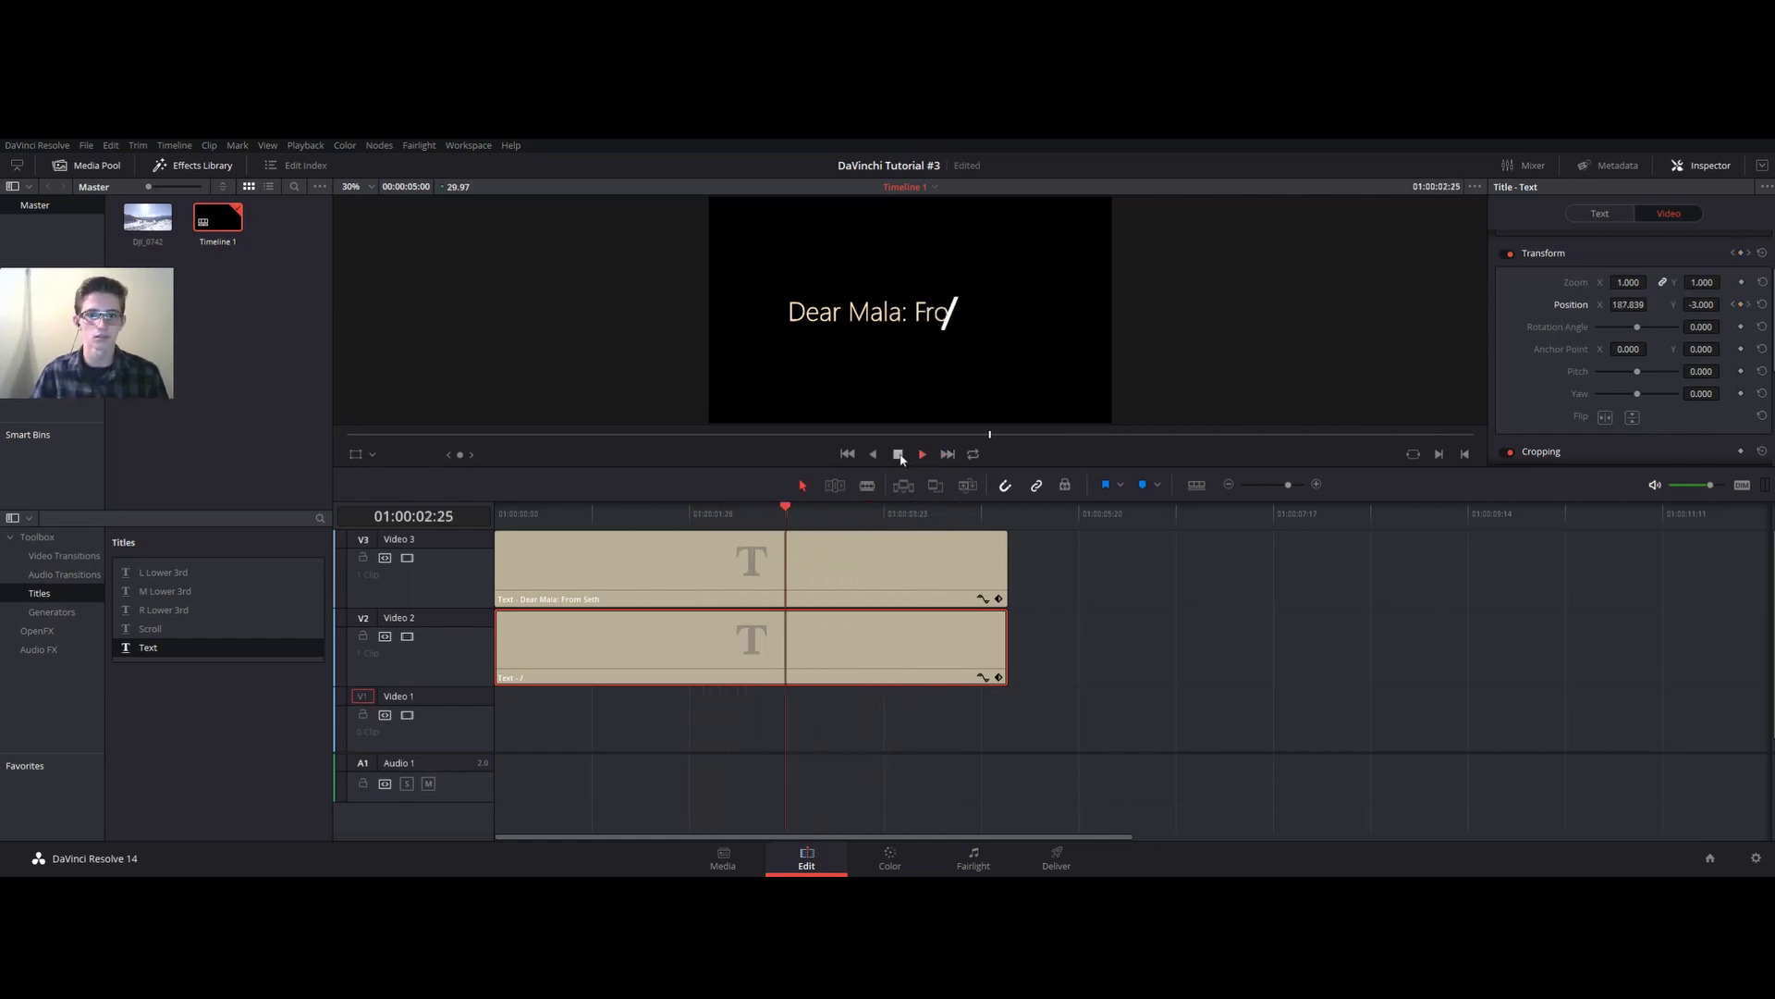
{"action": "left_click", "coordinate": [898, 454]}
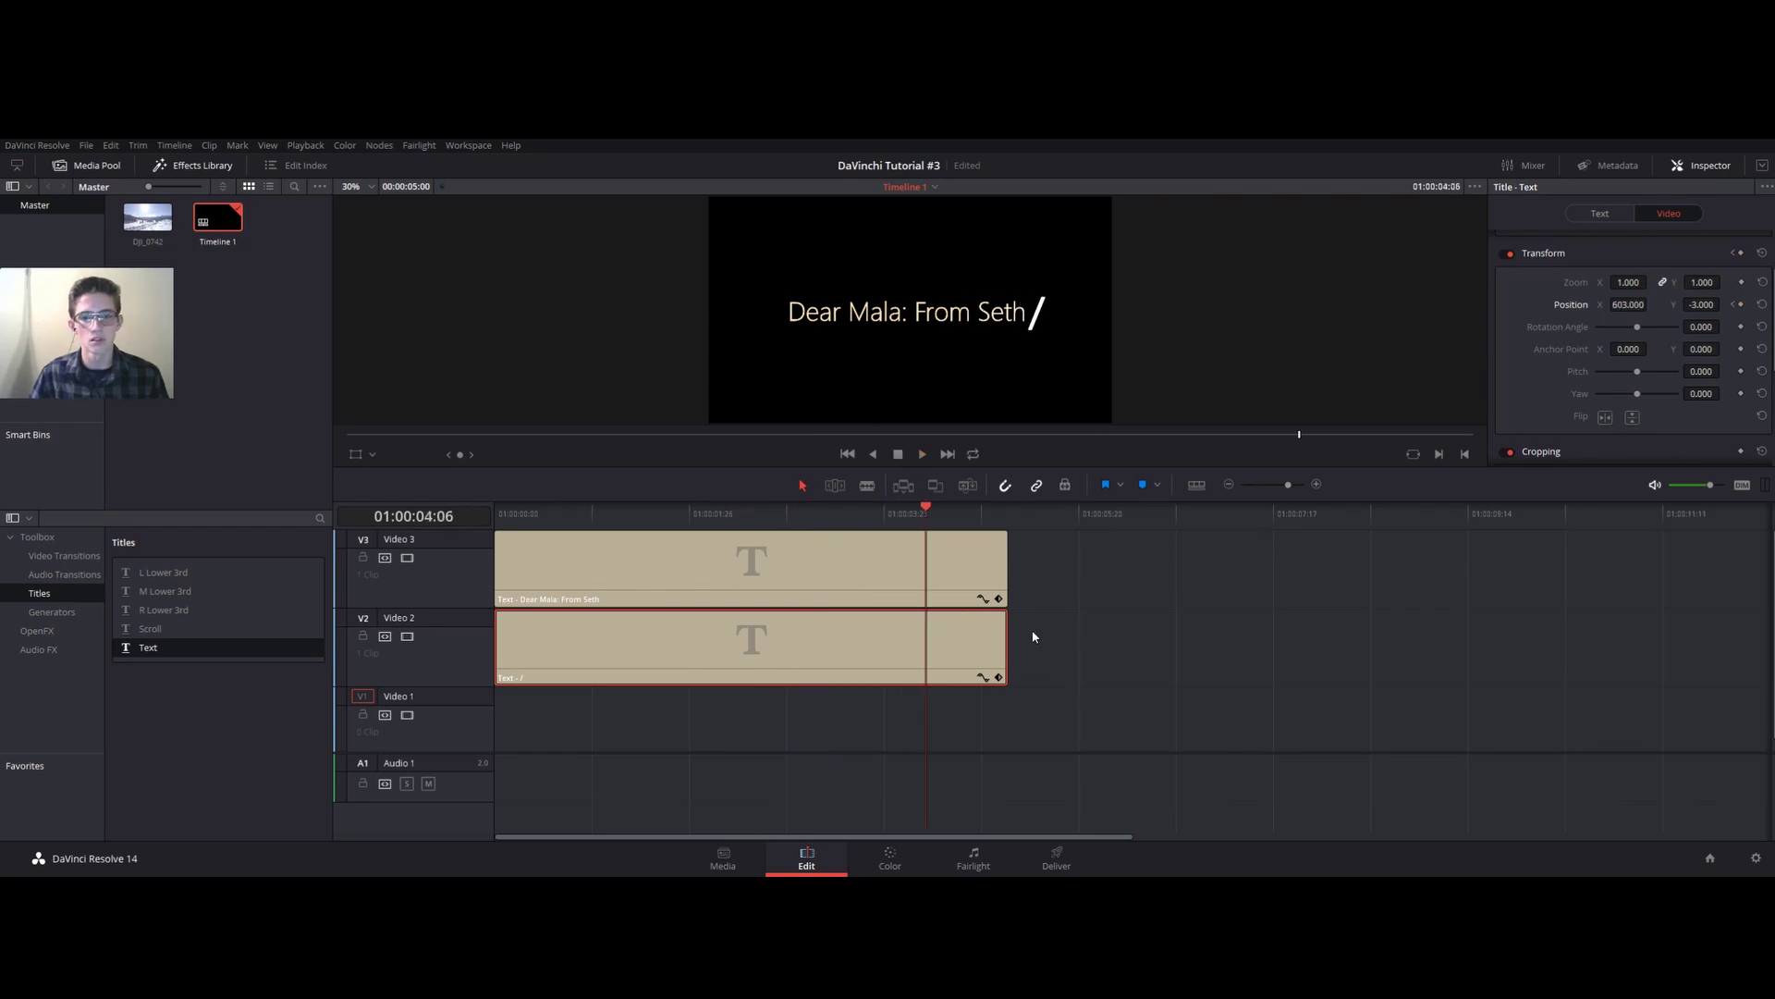
{"action": "left_click_drag", "start_coordinate": [929, 508], "coordinate": [987, 506]}
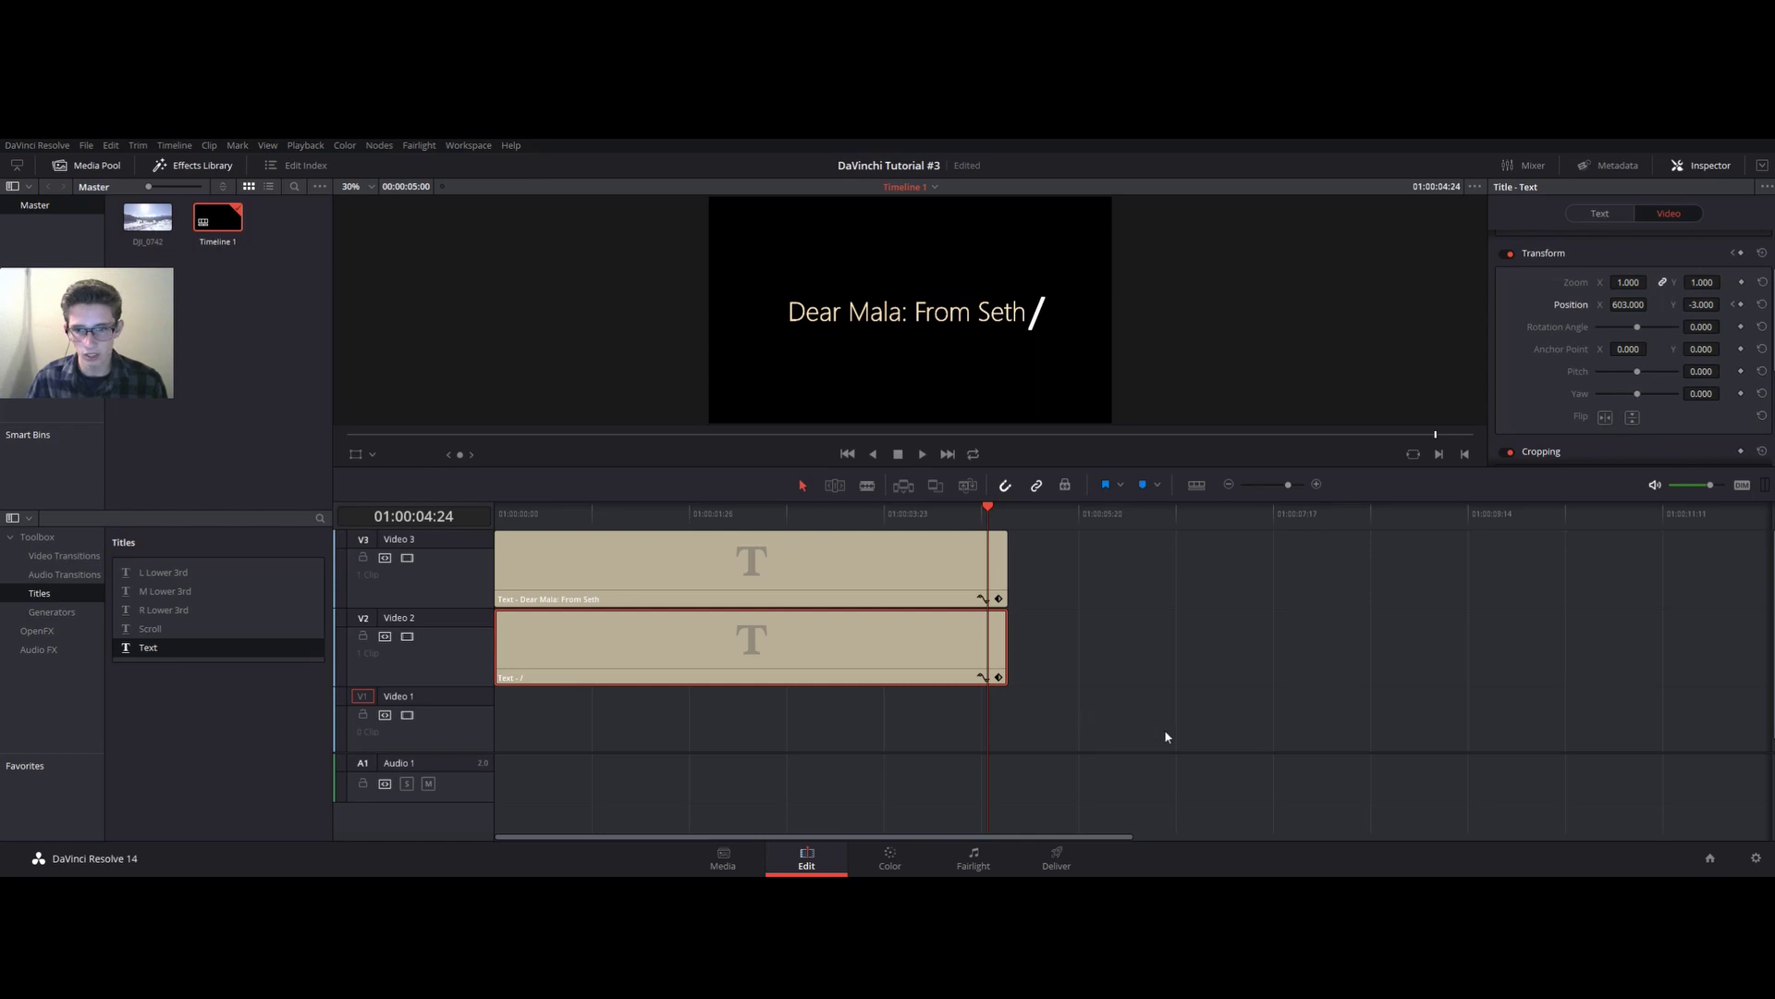
{"action": "left_click_drag", "start_coordinate": [1165, 728], "coordinate": [780, 551]}
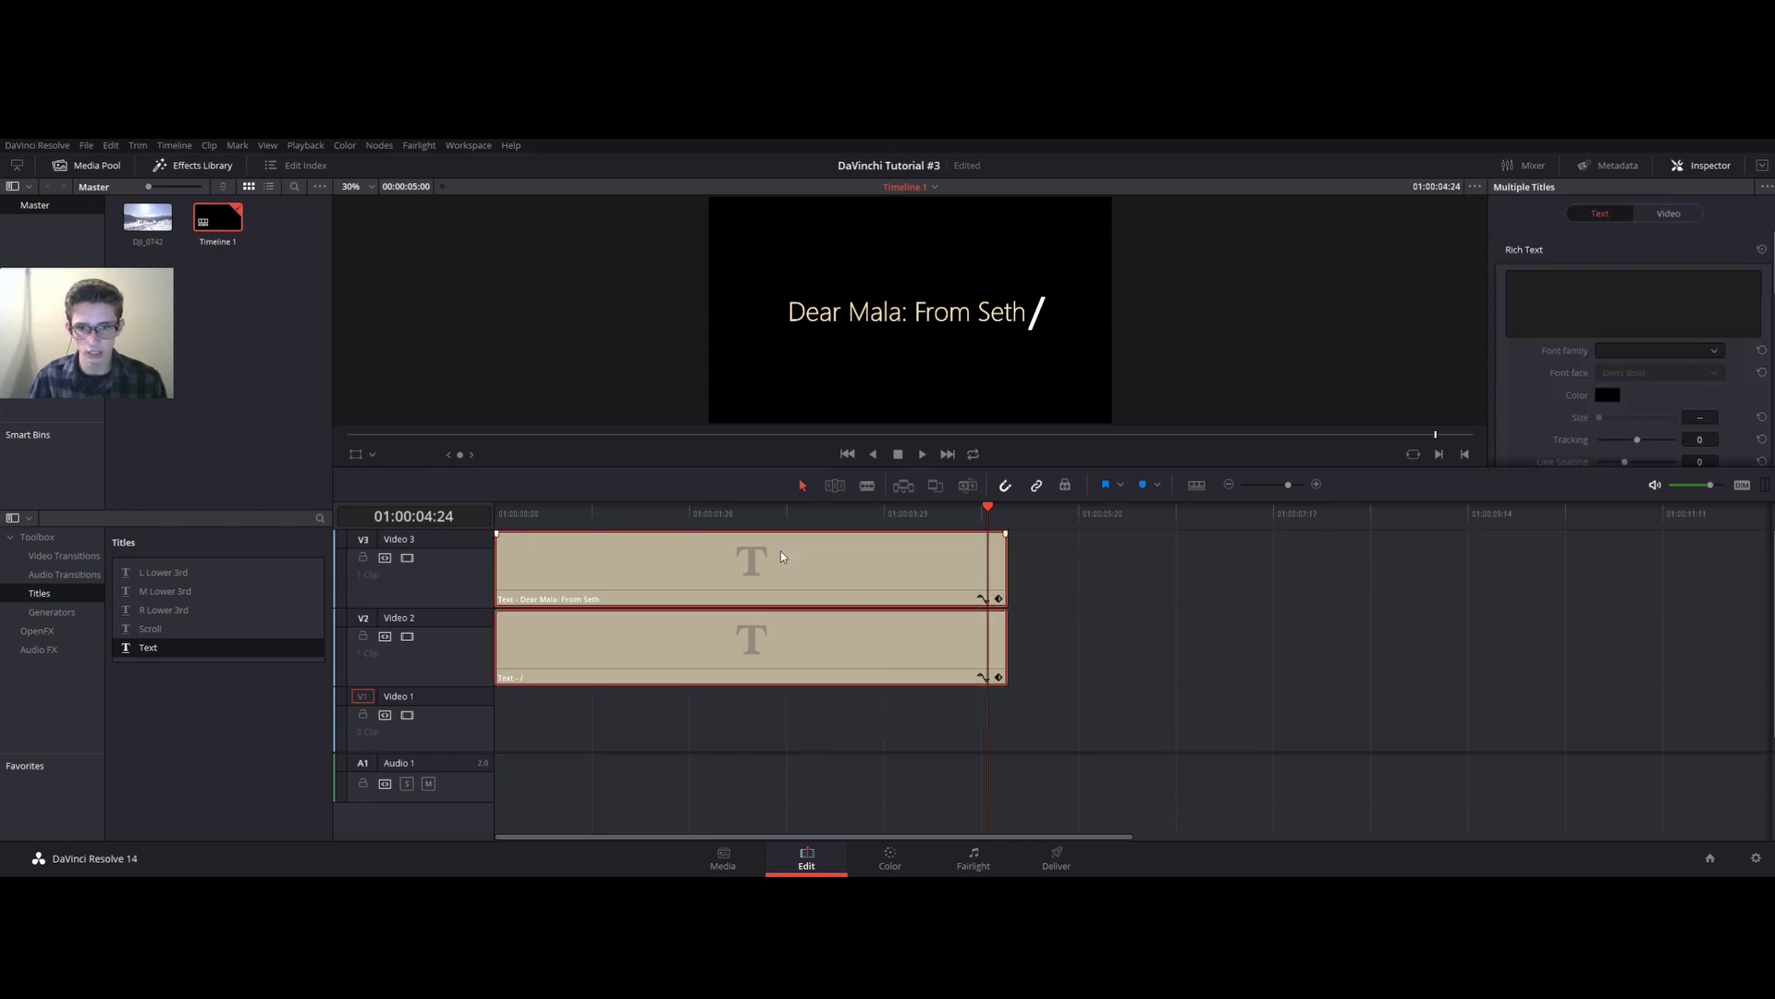
{"action": "left_click", "coordinate": [1181, 648]}
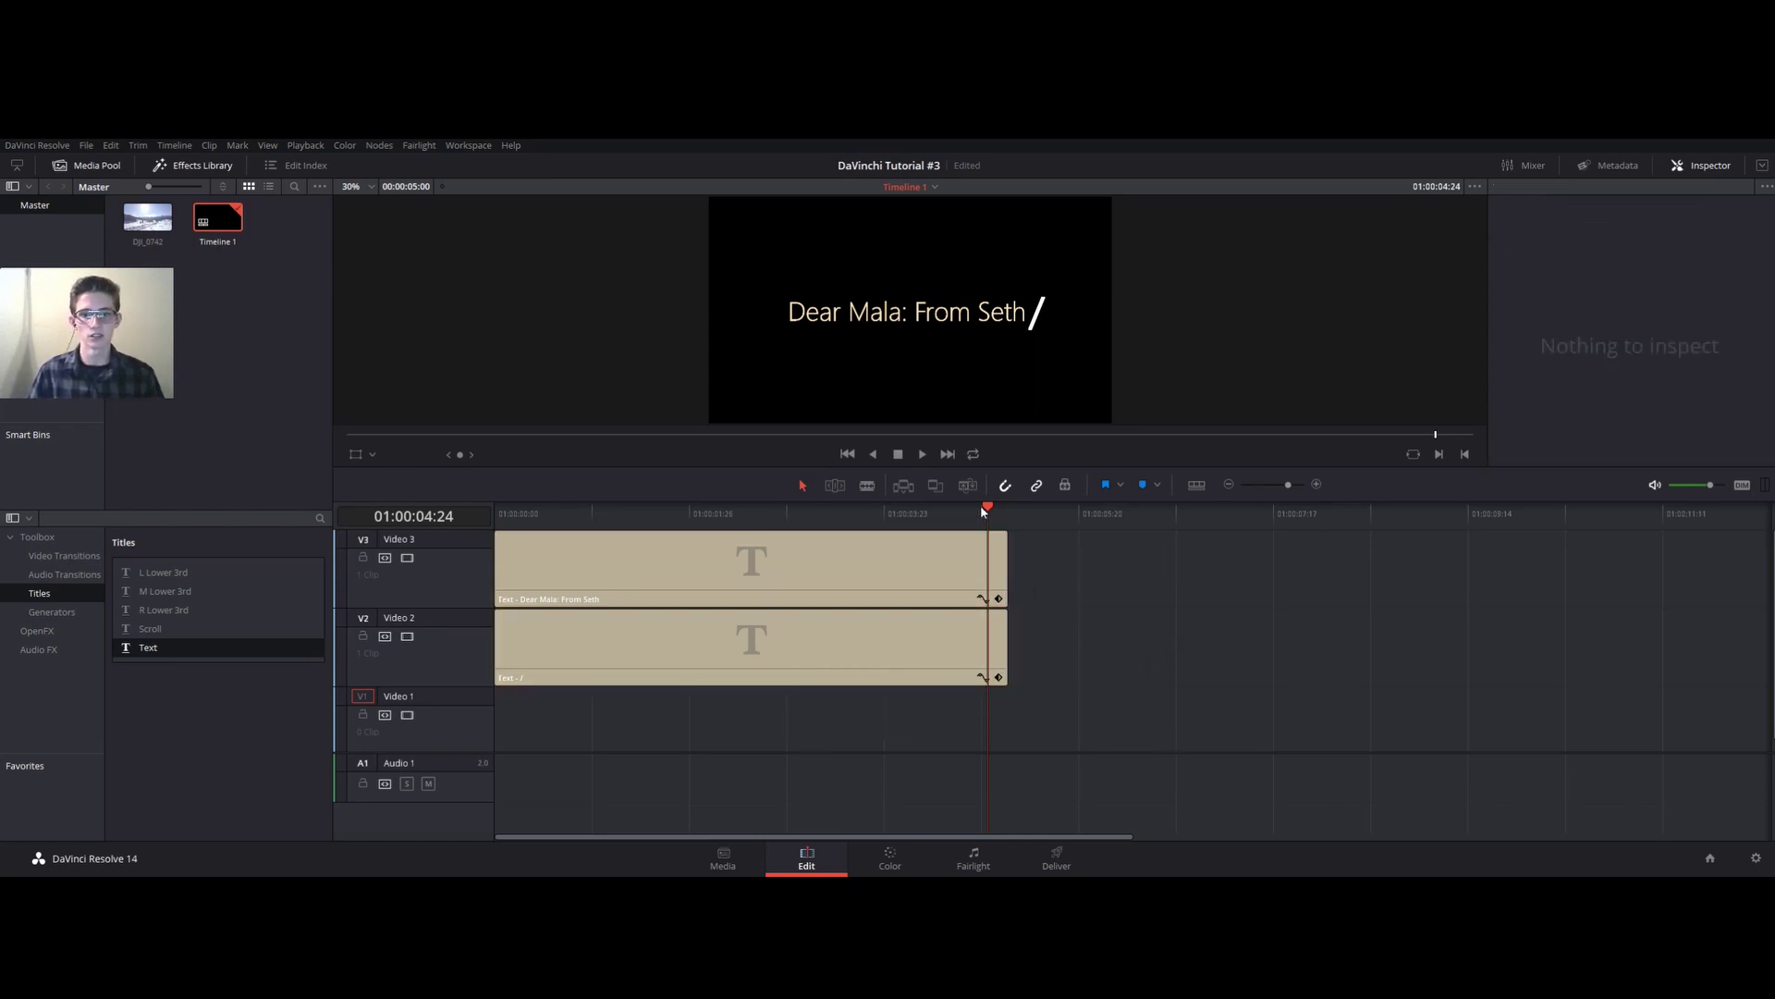
Place the DJI_0742 clip at the start of Video 1 beneath the titles, and cut off the part extending past the titles' end
{"action": "left_click_drag", "start_coordinate": [984, 512], "coordinate": [422, 512]}
{"action": "left_click_drag", "start_coordinate": [148, 220], "coordinate": [469, 697]}
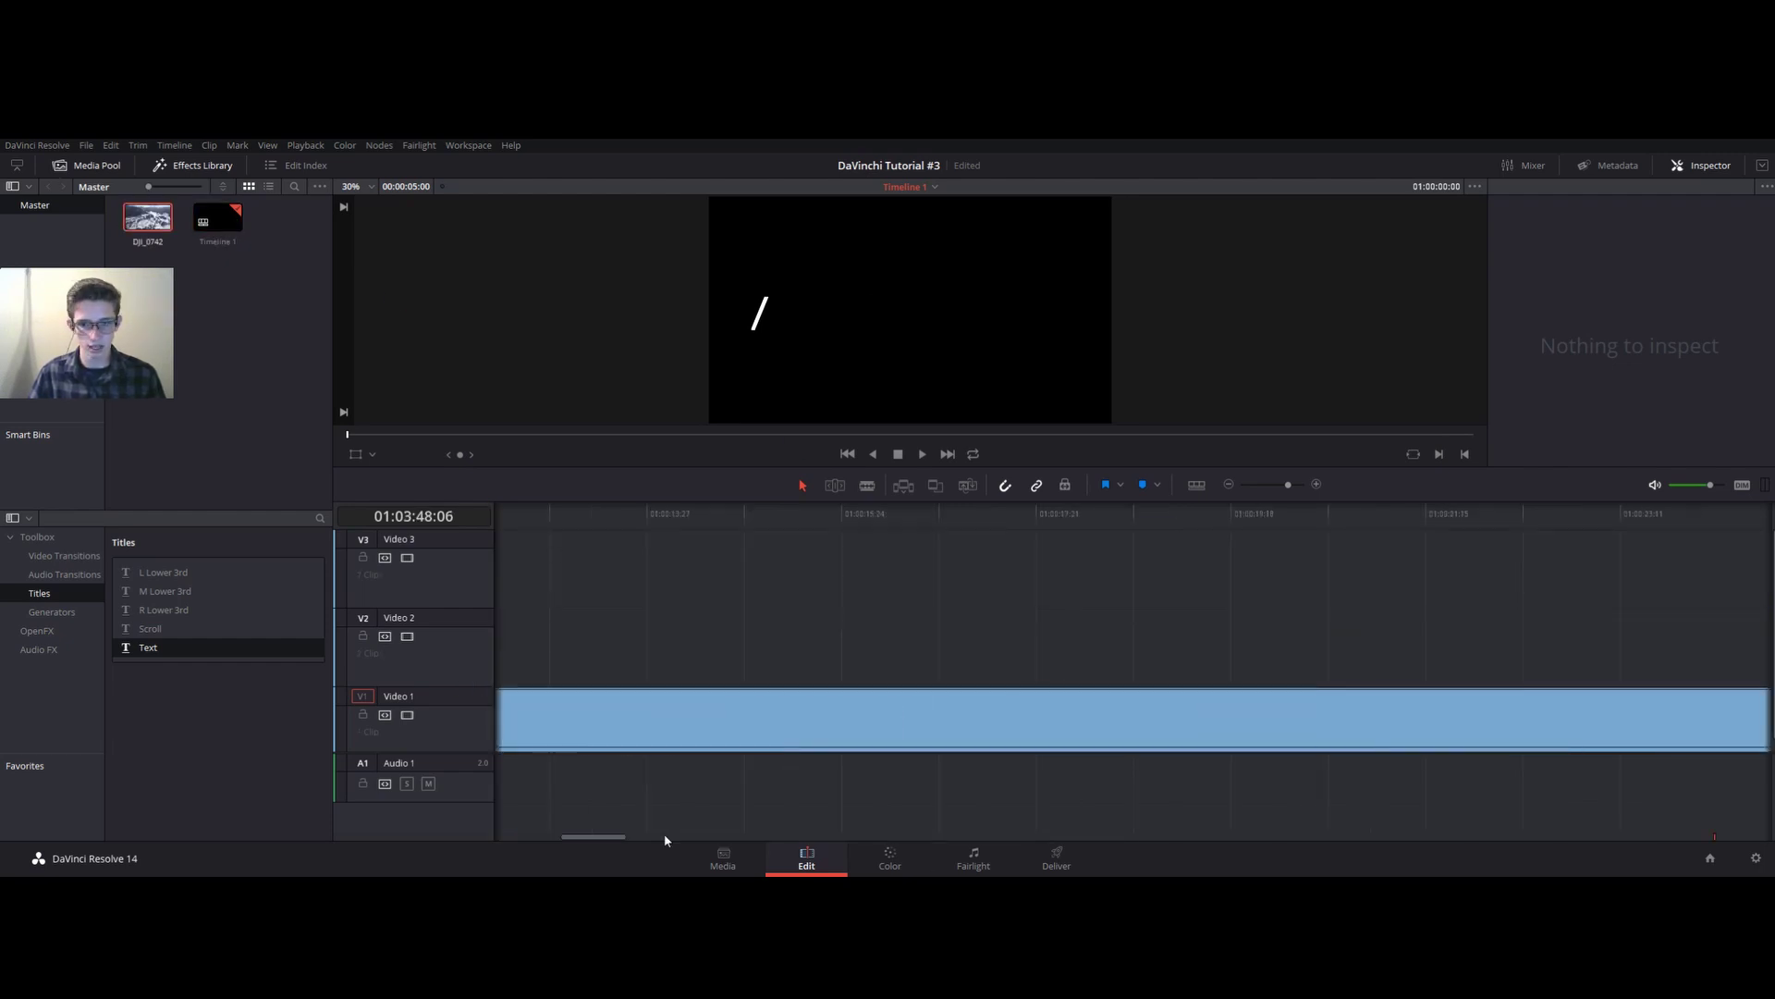
{"action": "left_click_drag", "start_coordinate": [571, 837], "coordinate": [497, 837]}
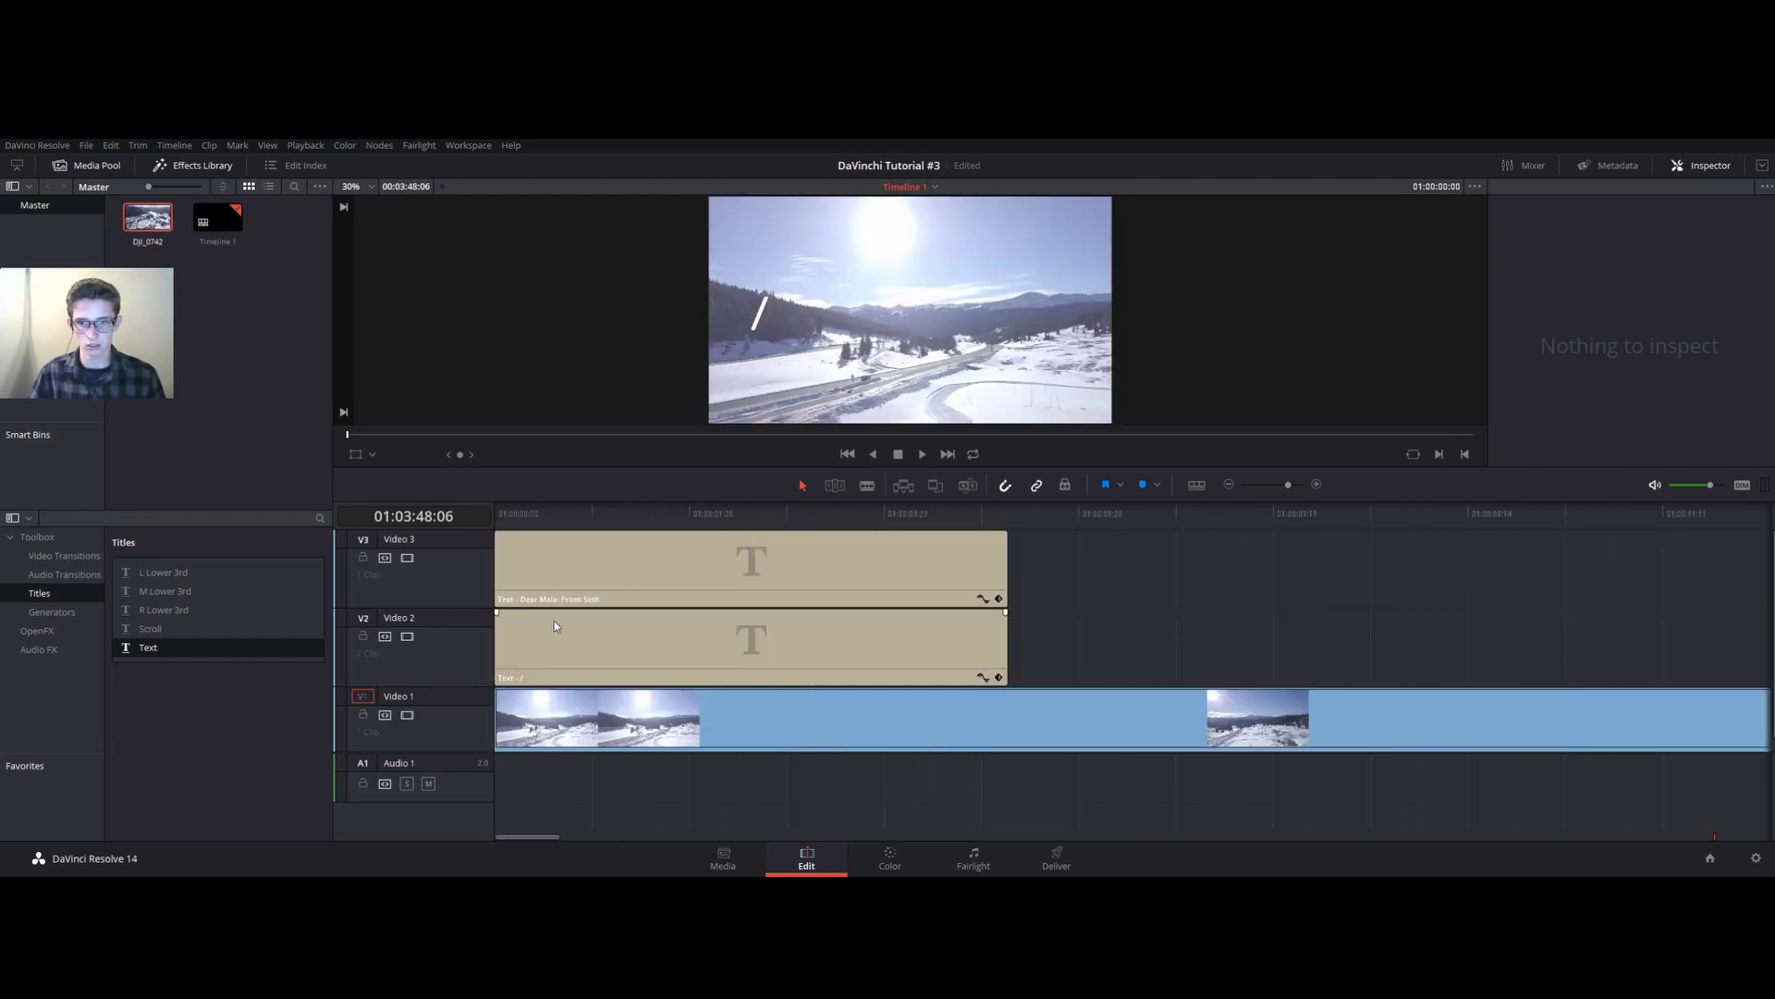
{"action": "left_click", "coordinate": [867, 485]}
{"action": "left_click", "coordinate": [1029, 717]}
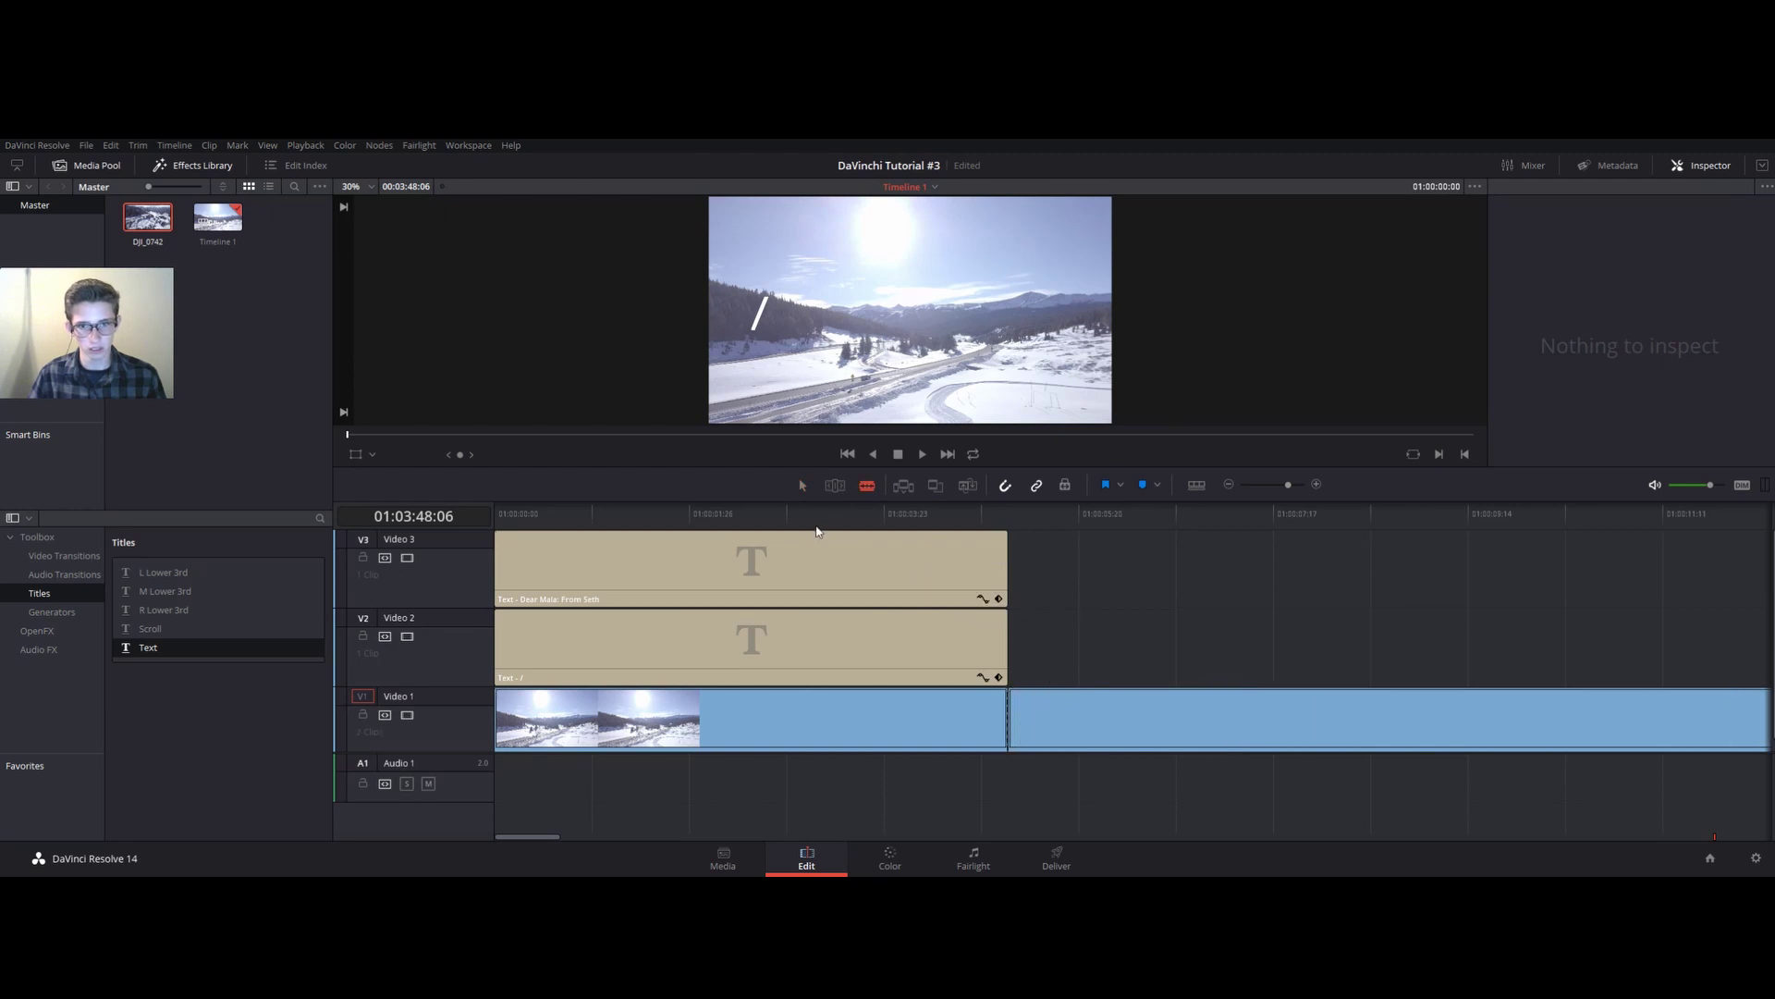
{"action": "left_click", "coordinate": [1073, 725]}
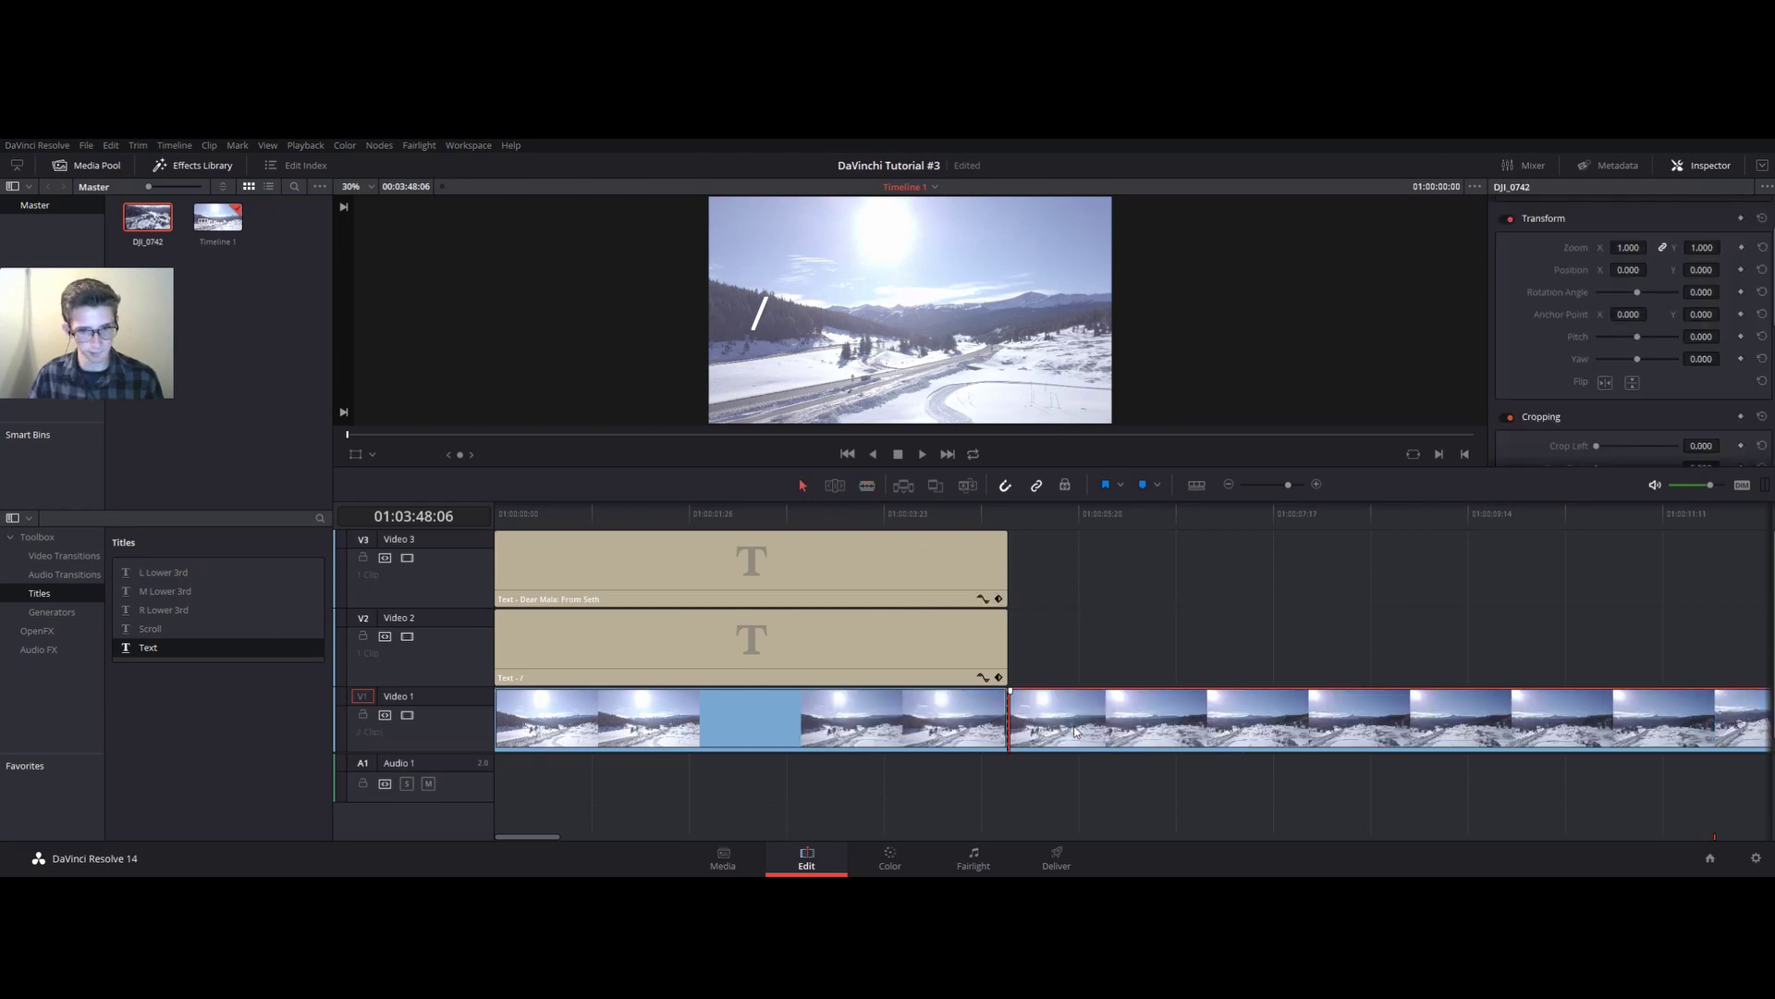
{"action": "key", "text": "Delete"}
Play back the title animation over the snowy footage from the start, and delete the footage clip from Video 1
{"action": "left_click", "coordinate": [536, 516]}
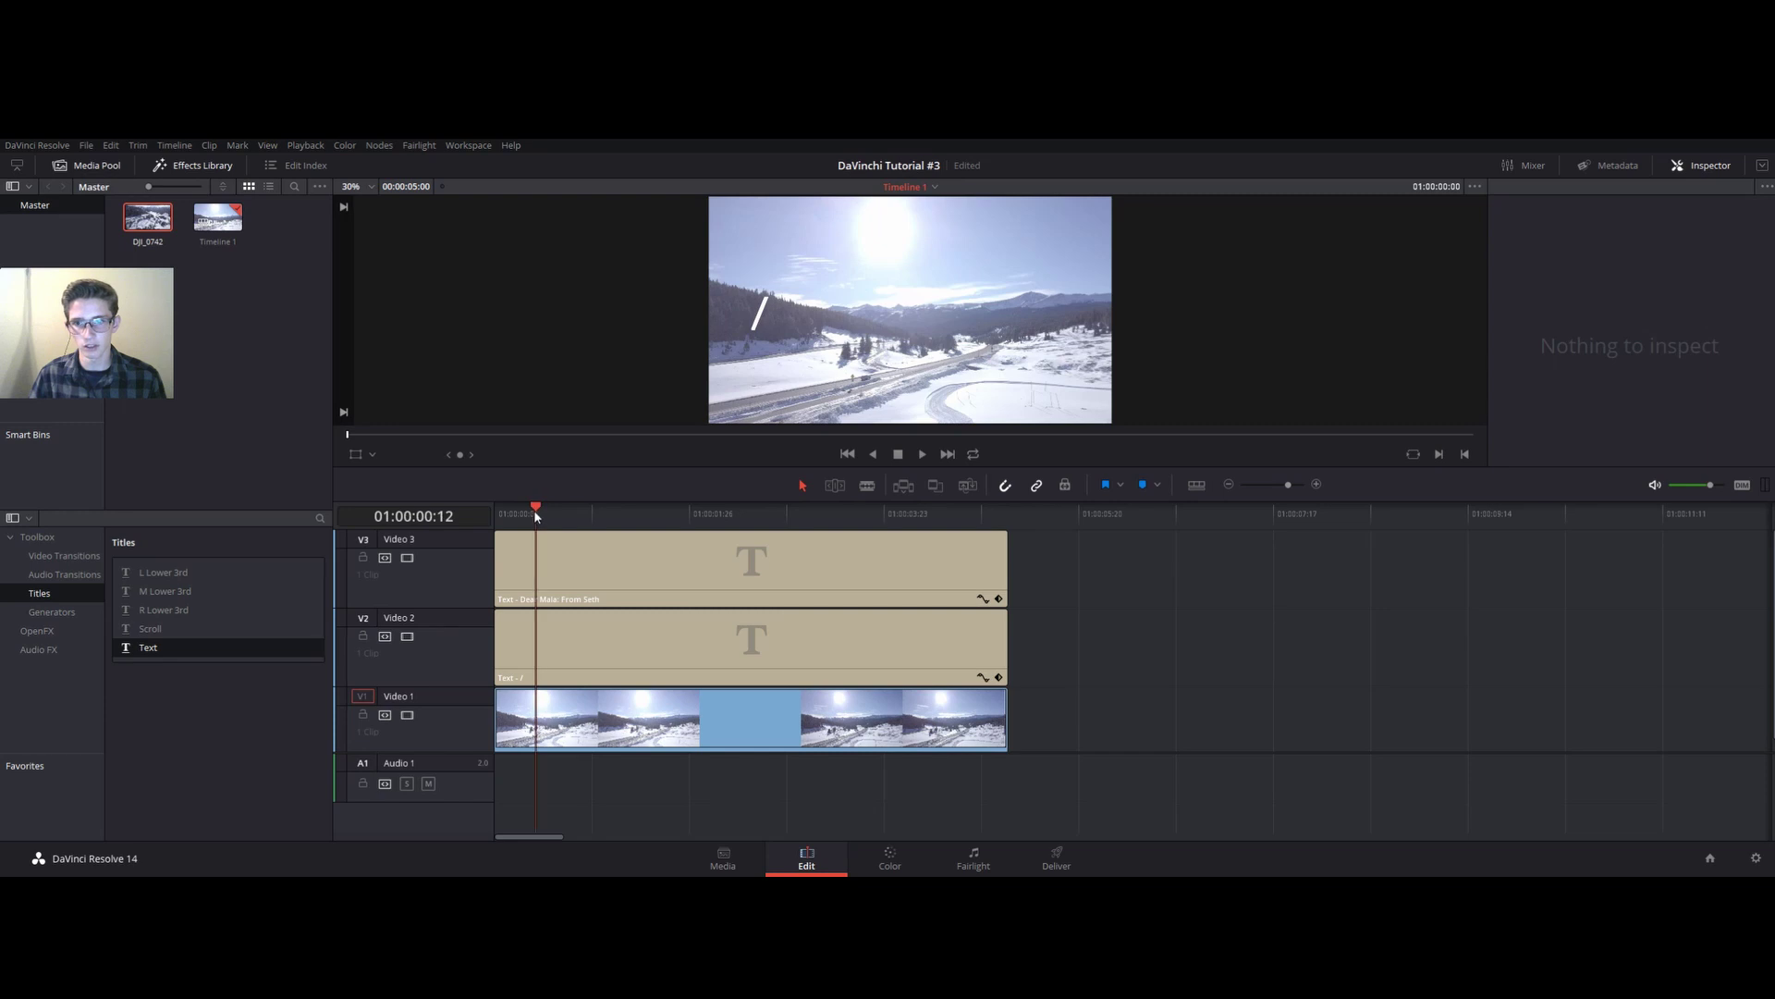
{"action": "left_click", "coordinate": [847, 454]}
{"action": "left_click", "coordinate": [918, 454]}
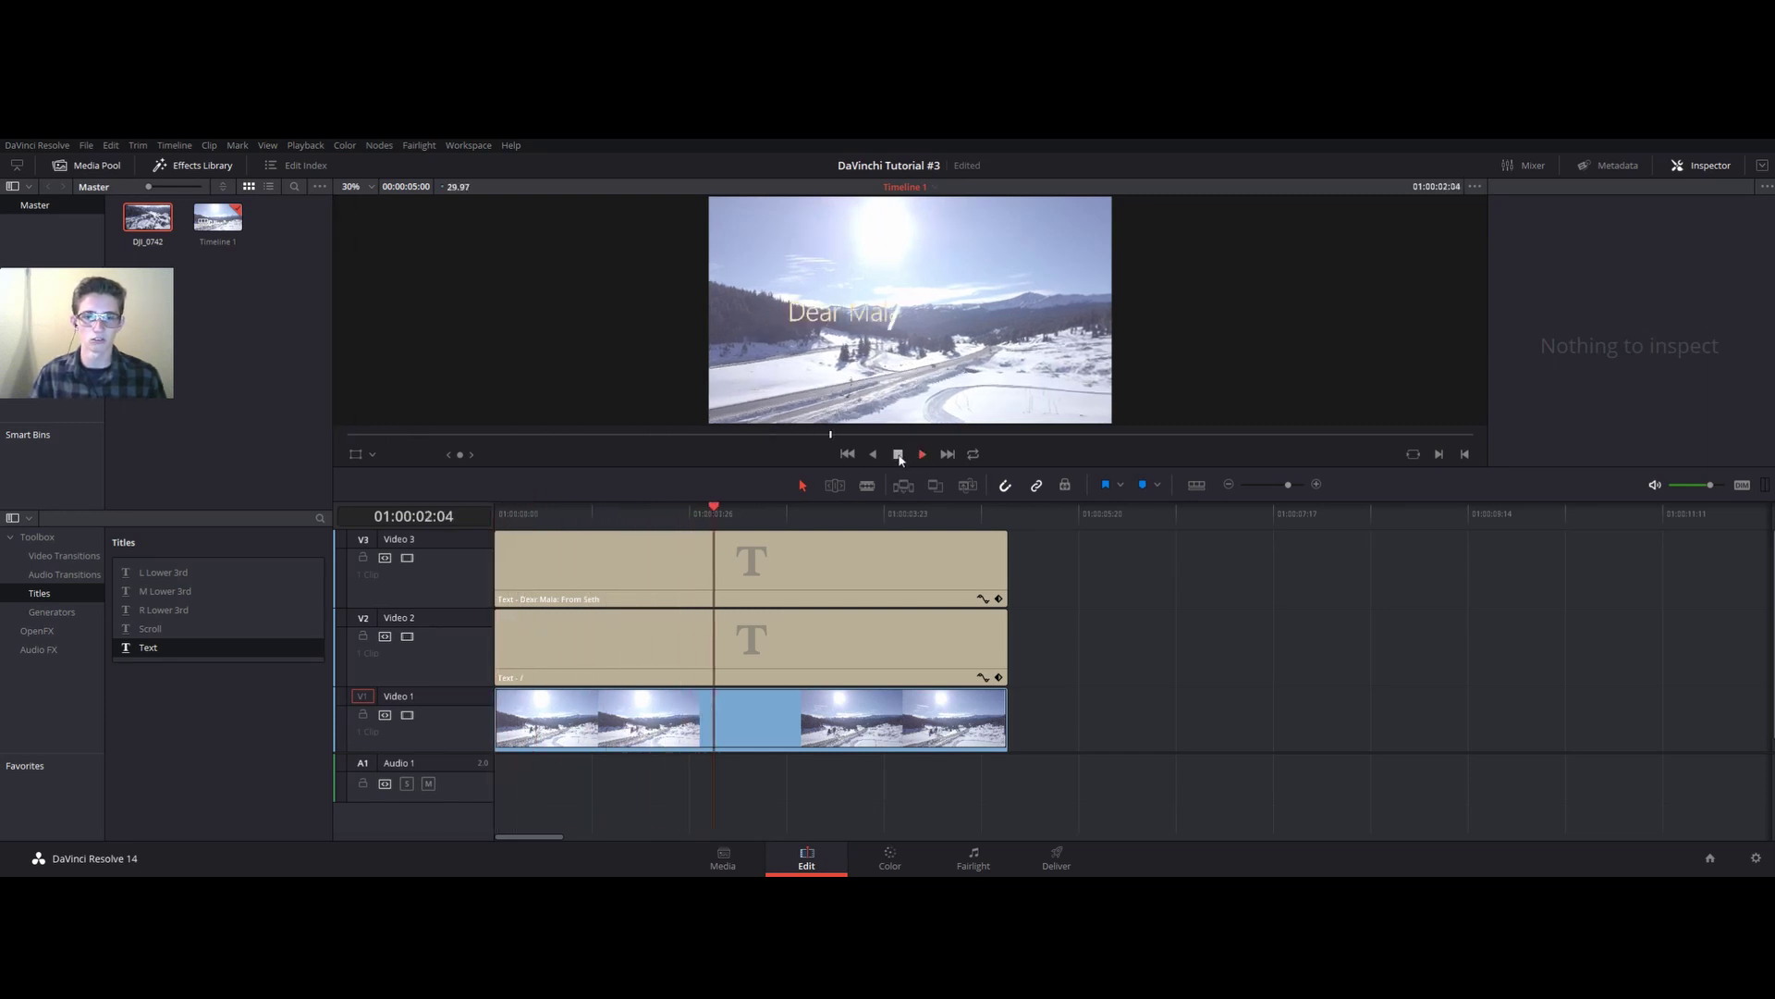
{"action": "left_click", "coordinate": [899, 456]}
{"action": "left_click_drag", "start_coordinate": [779, 504], "coordinate": [496, 508]}
{"action": "left_click", "coordinate": [925, 456]}
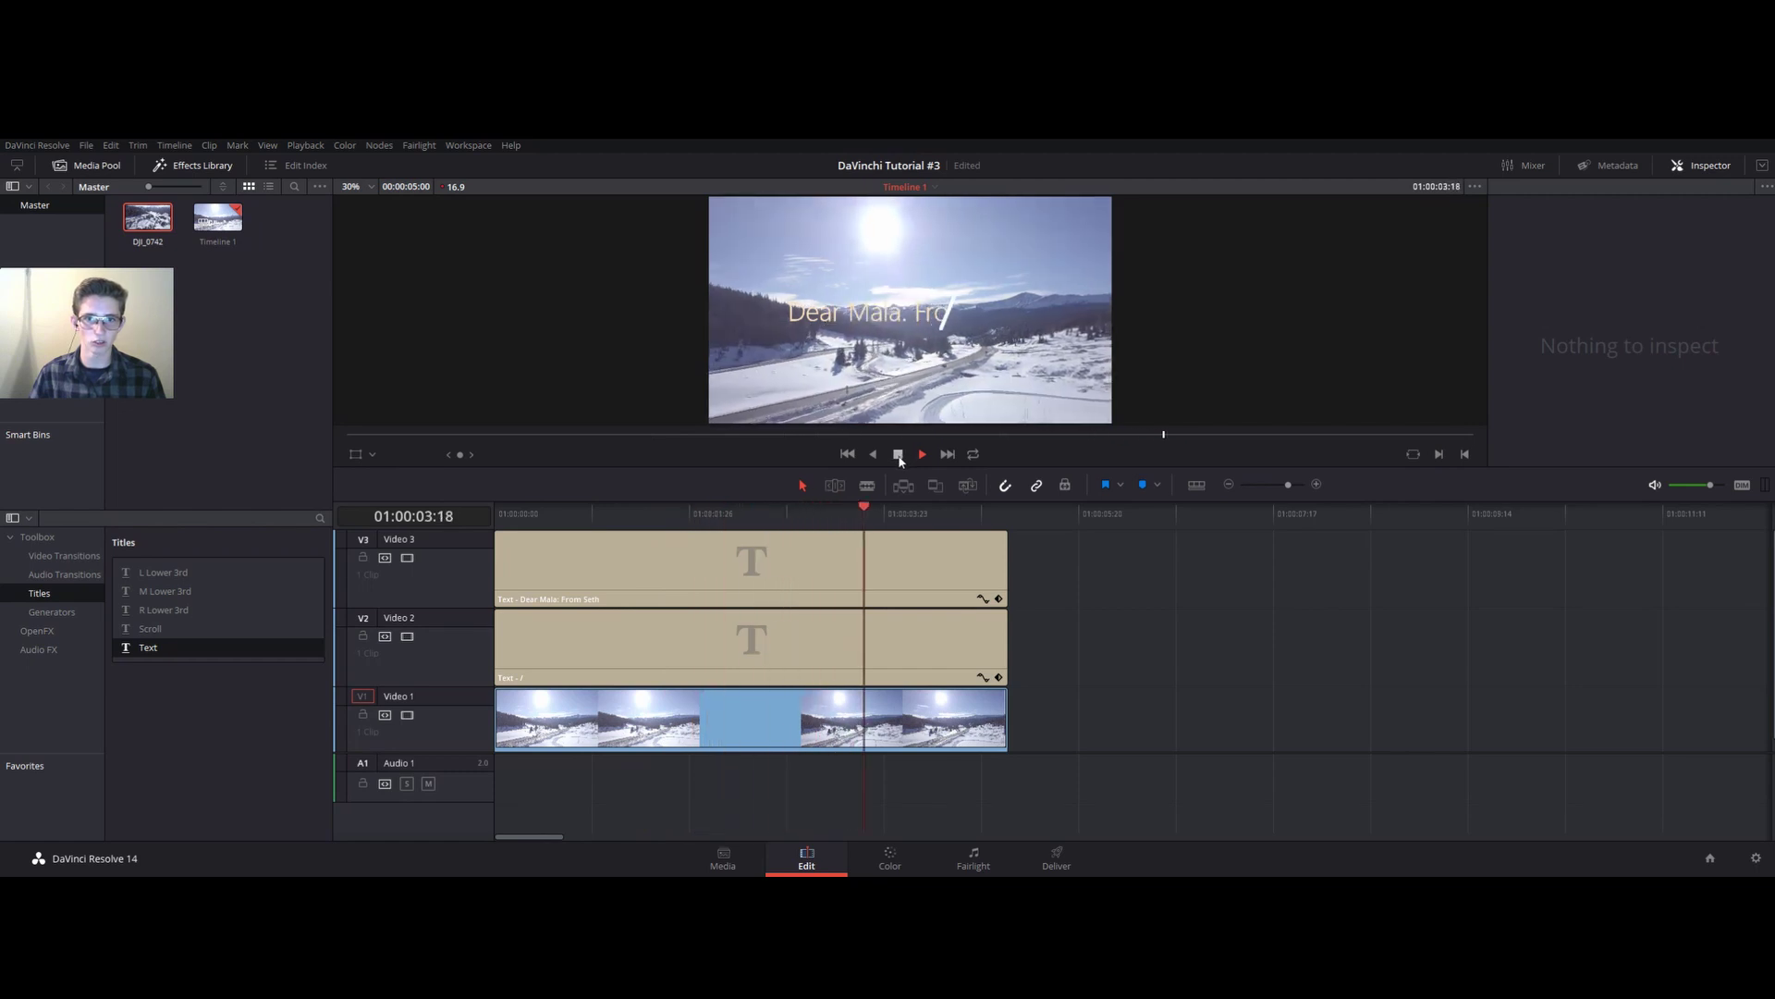
{"action": "left_click", "coordinate": [903, 458]}
{"action": "left_click", "coordinate": [955, 726]}
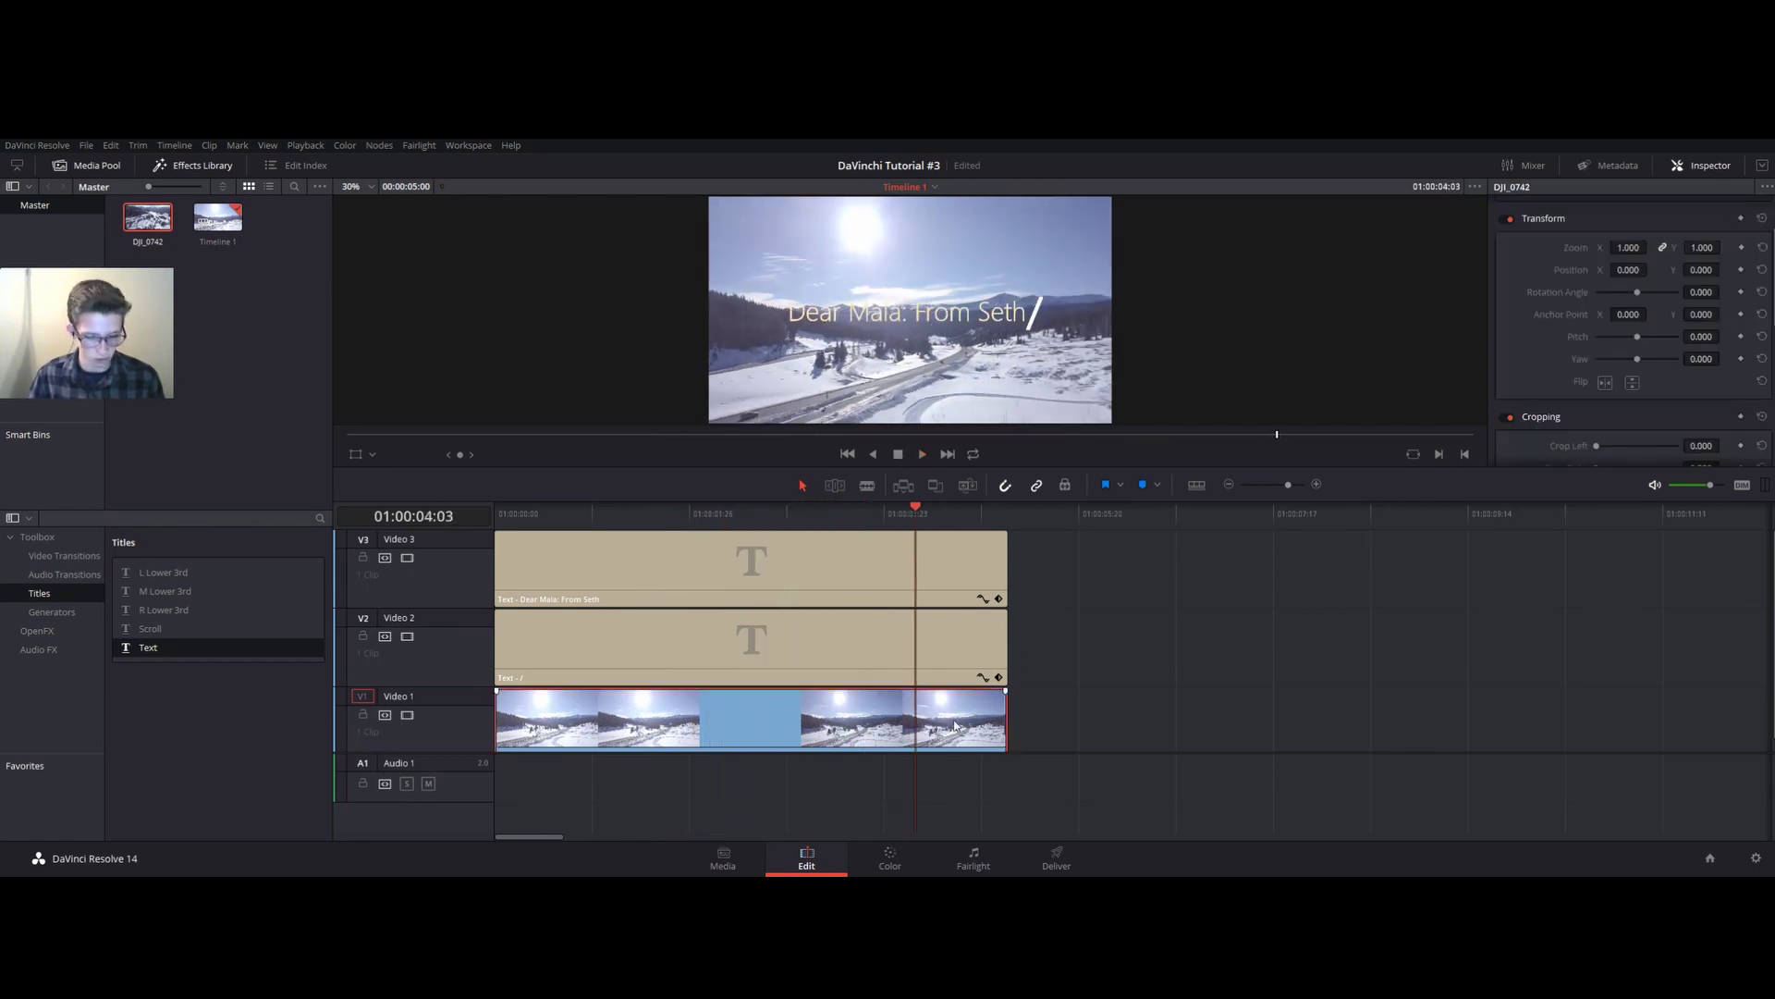
{"action": "key", "text": "Delete"}
Combine the greeting and slash titles into a compound clip named slide #1 and return the playhead to the start
{"action": "left_click_drag", "start_coordinate": [1088, 702], "coordinate": [691, 559]}
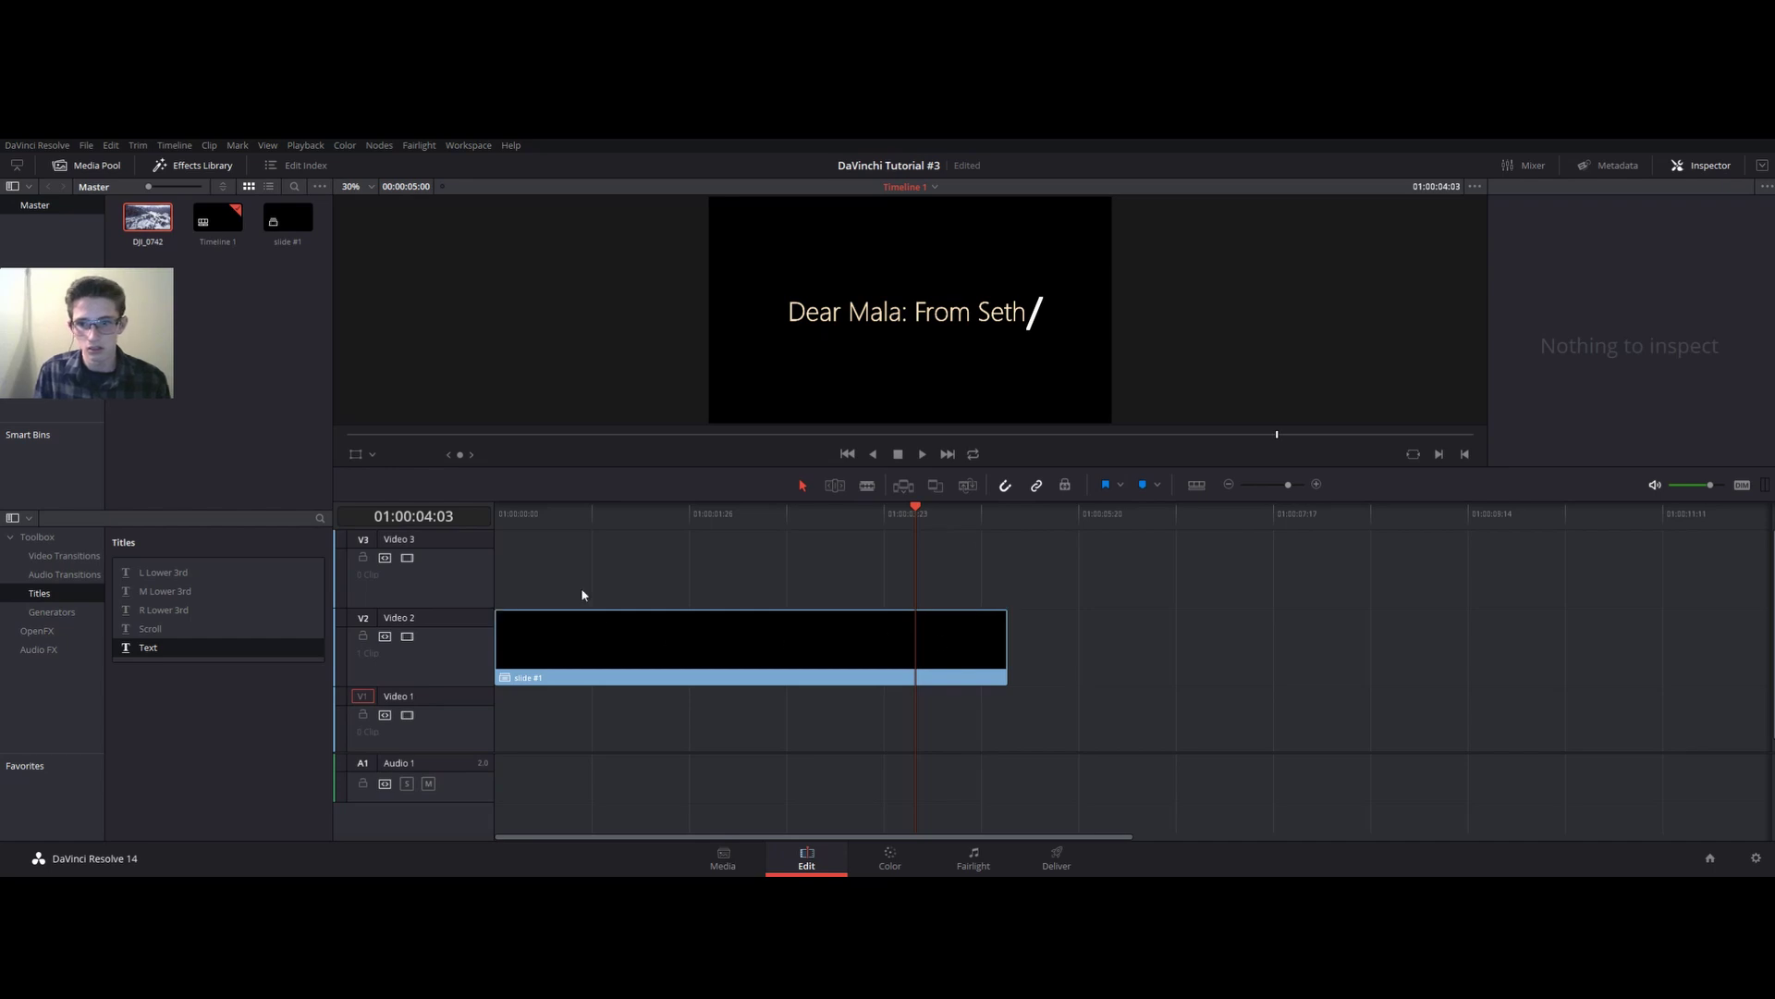
{"action": "left_click_drag", "start_coordinate": [521, 511], "coordinate": [482, 508]}
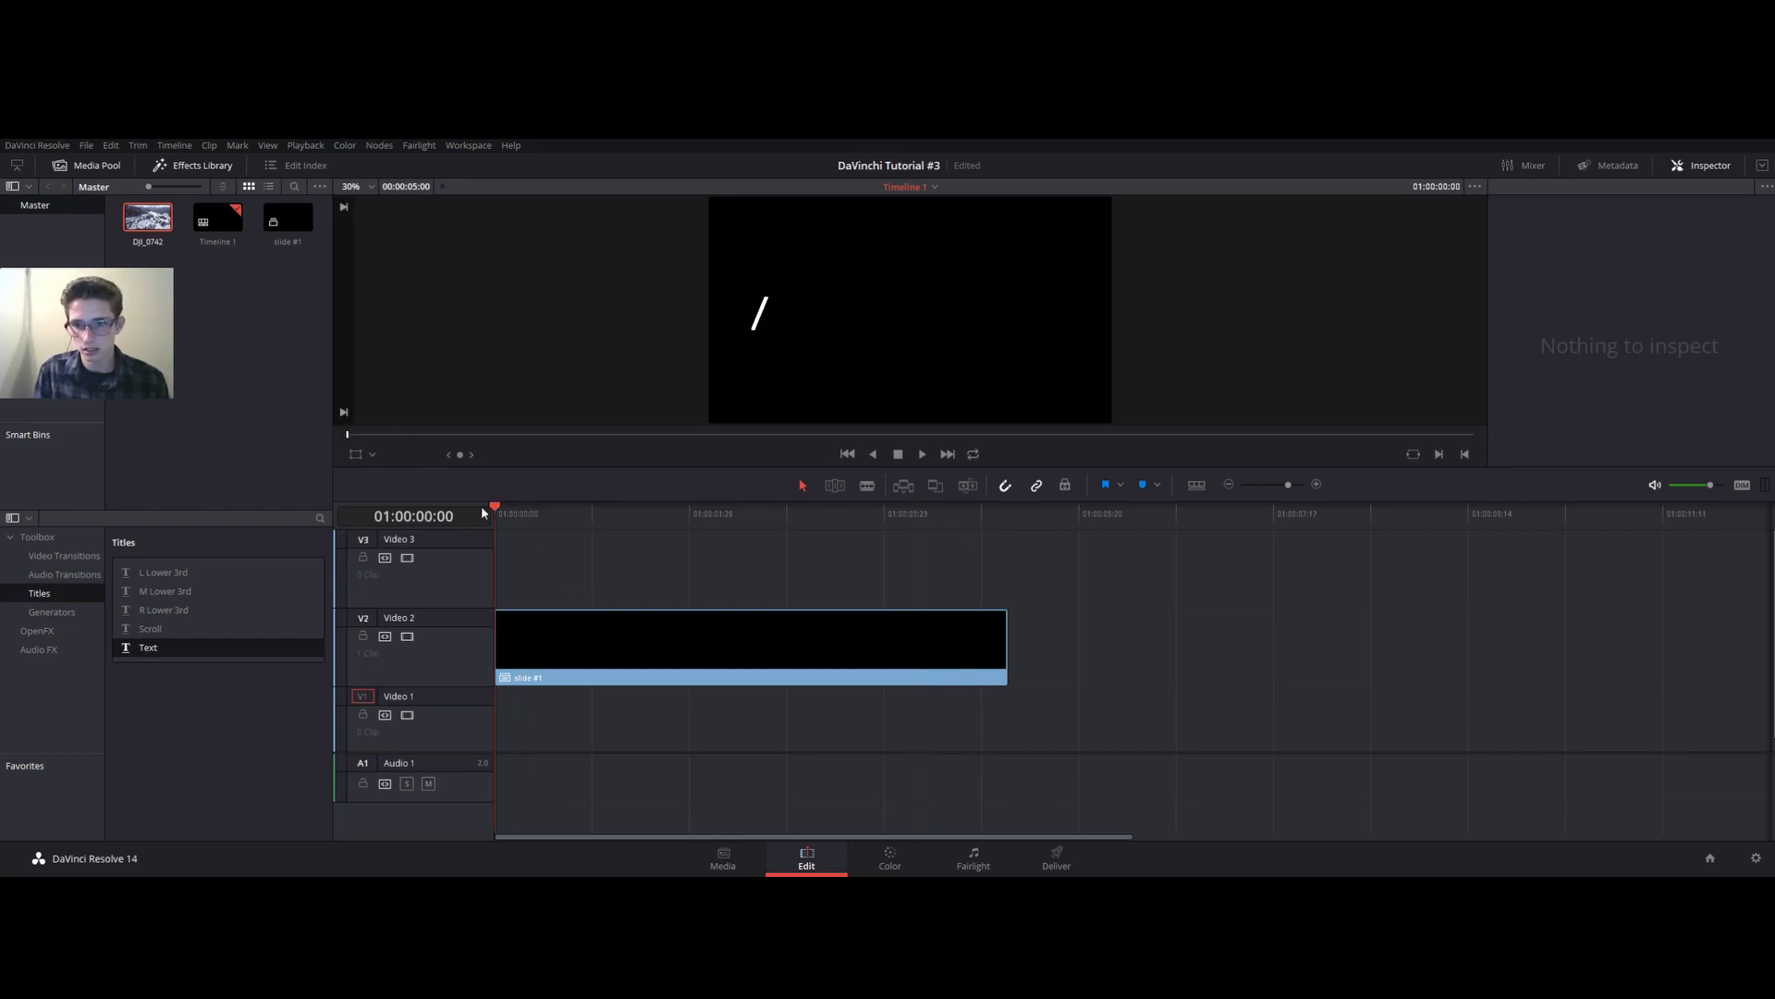
Play back the slide #1 compound clip from the start and trim its end to 01:00:04:22
{"action": "left_click", "coordinate": [922, 454]}
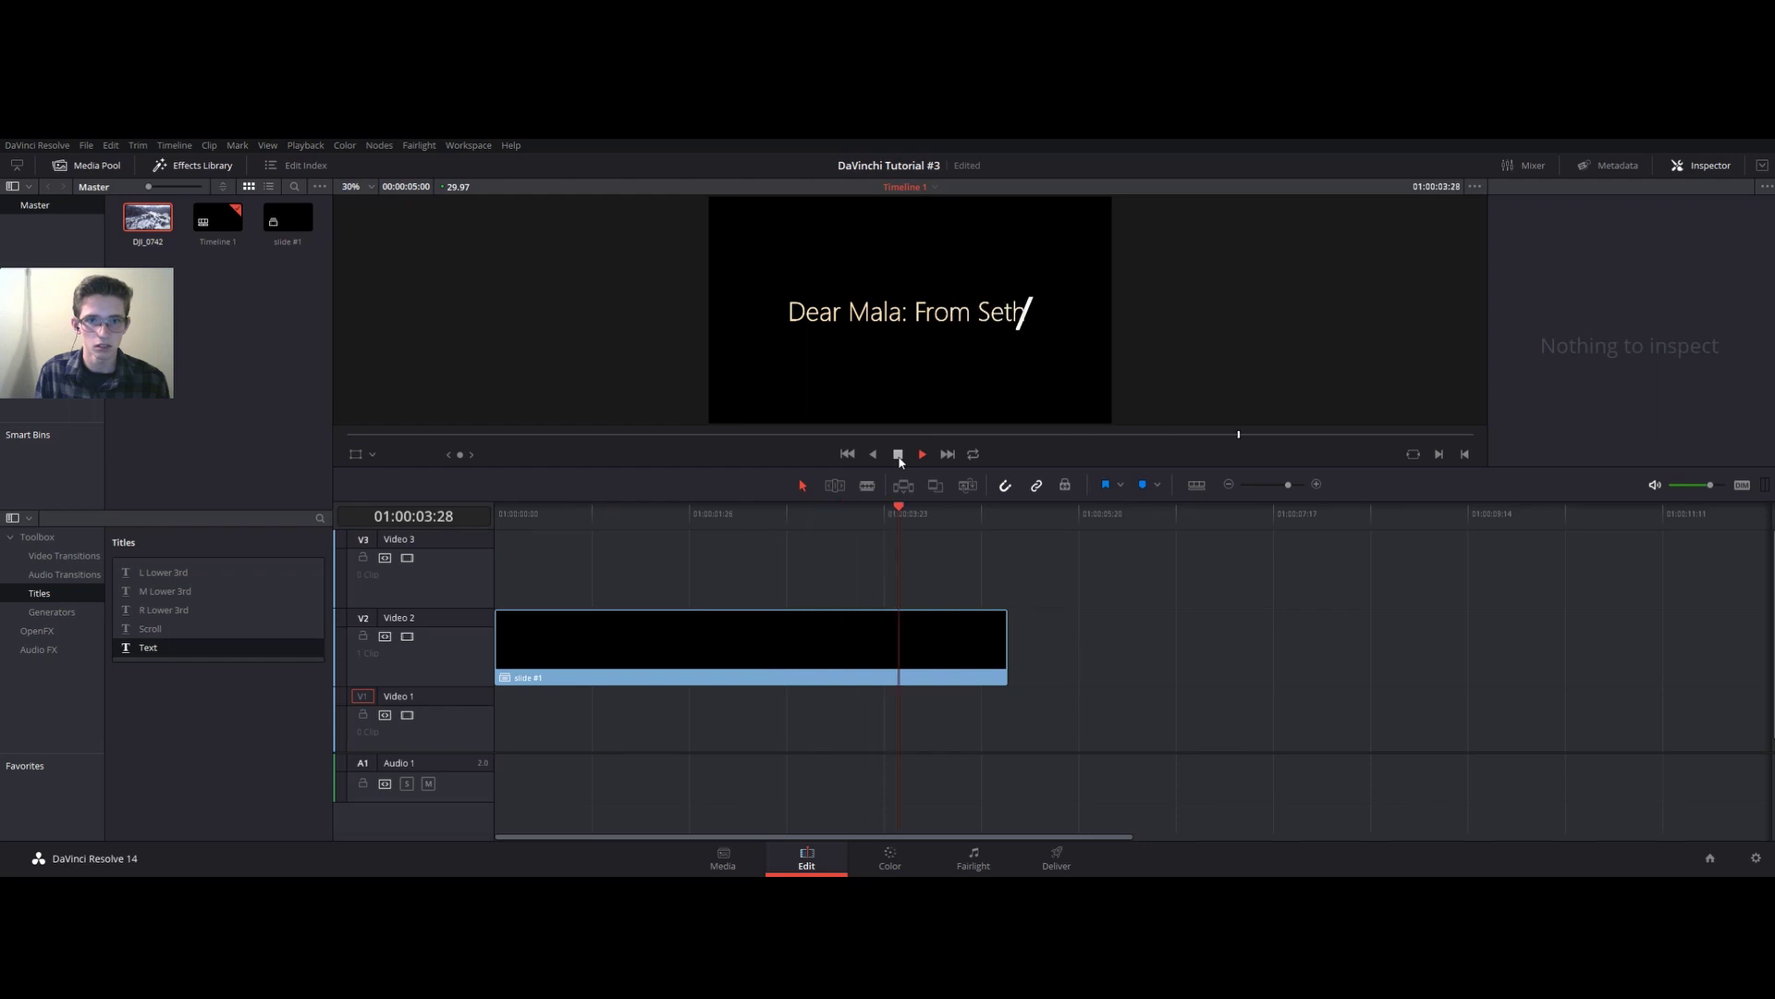
{"action": "left_click", "coordinate": [899, 456]}
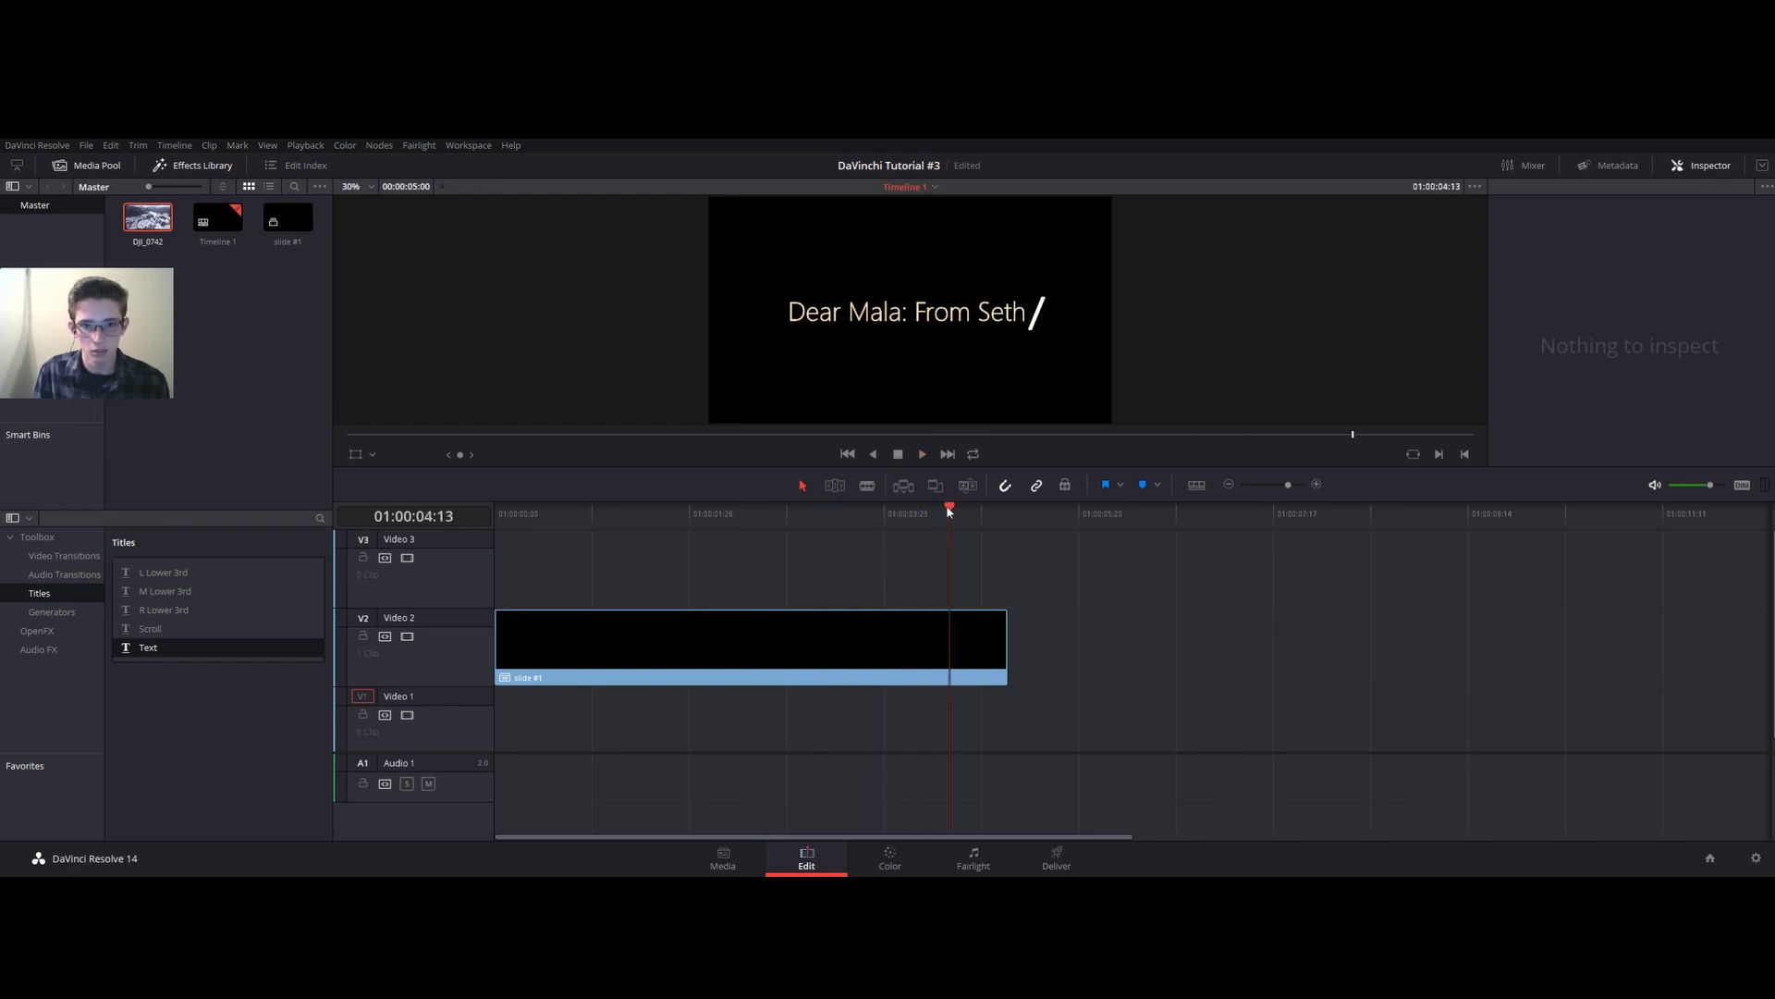
{"action": "left_click_drag", "start_coordinate": [949, 510], "coordinate": [981, 508]}
{"action": "left_click_drag", "start_coordinate": [1005, 642], "coordinate": [983, 641]}
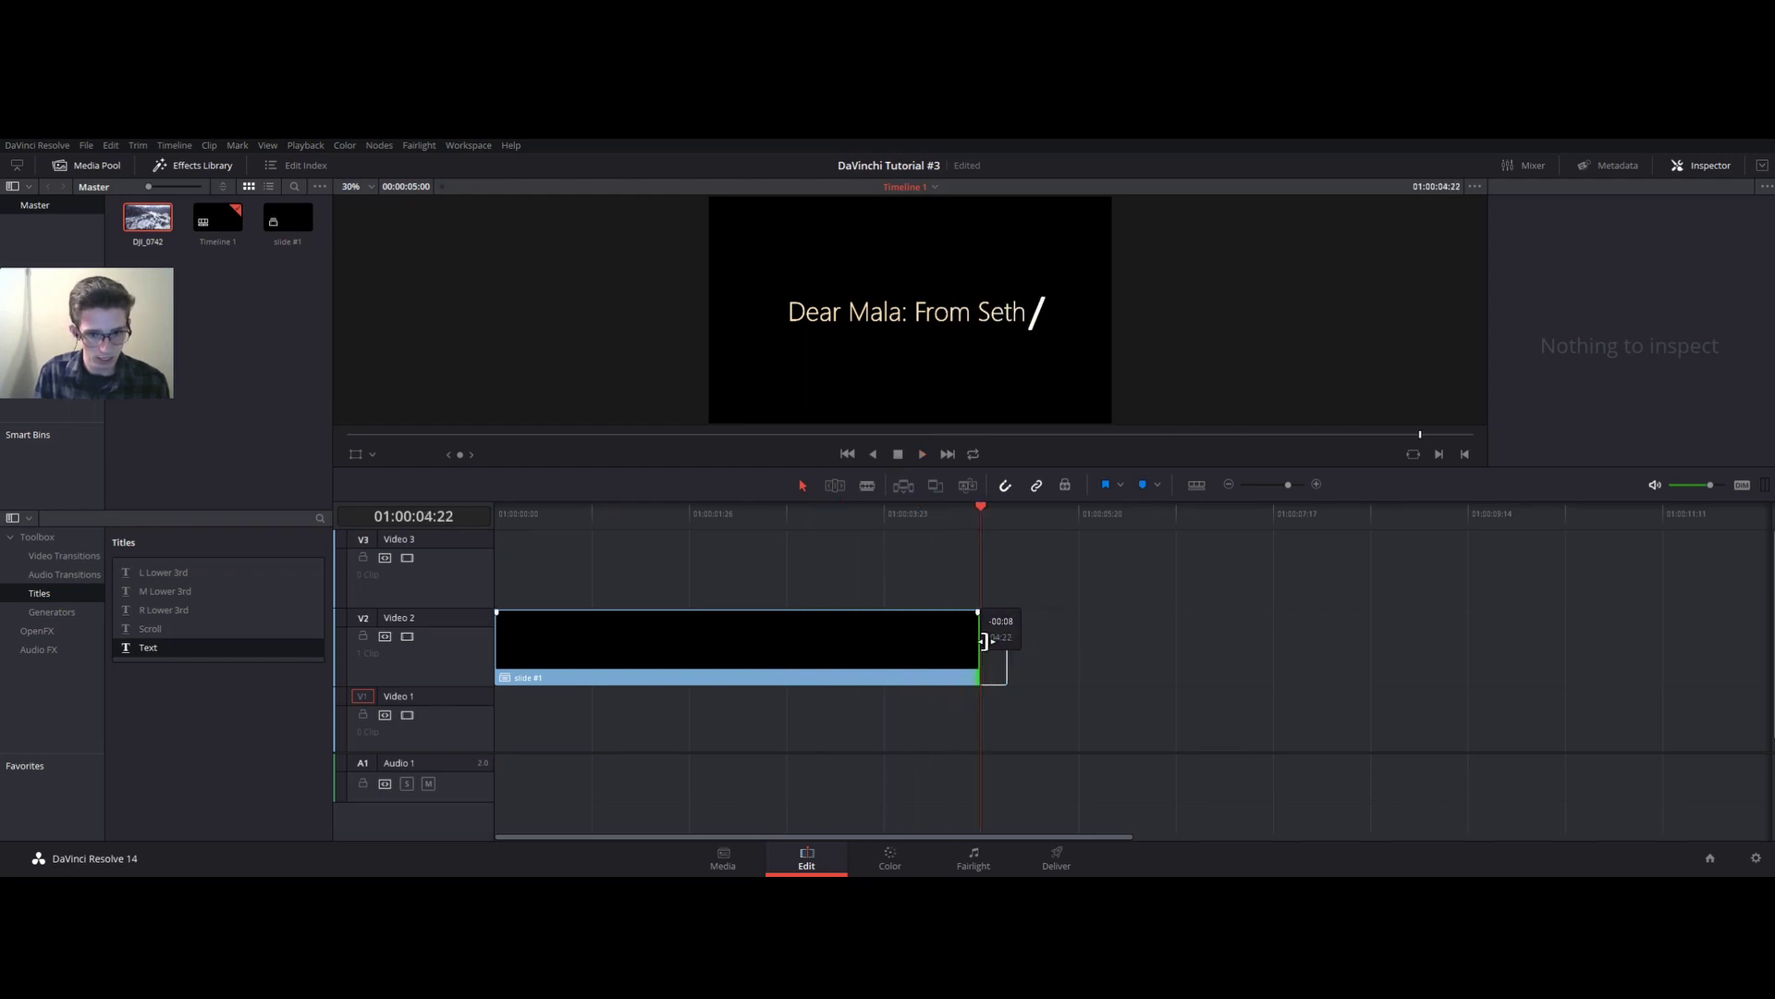
Trim the first eight frames off the slide #1 clip and move the clip back to the timeline's start
{"action": "left_click_drag", "start_coordinate": [982, 517], "coordinate": [522, 528]}
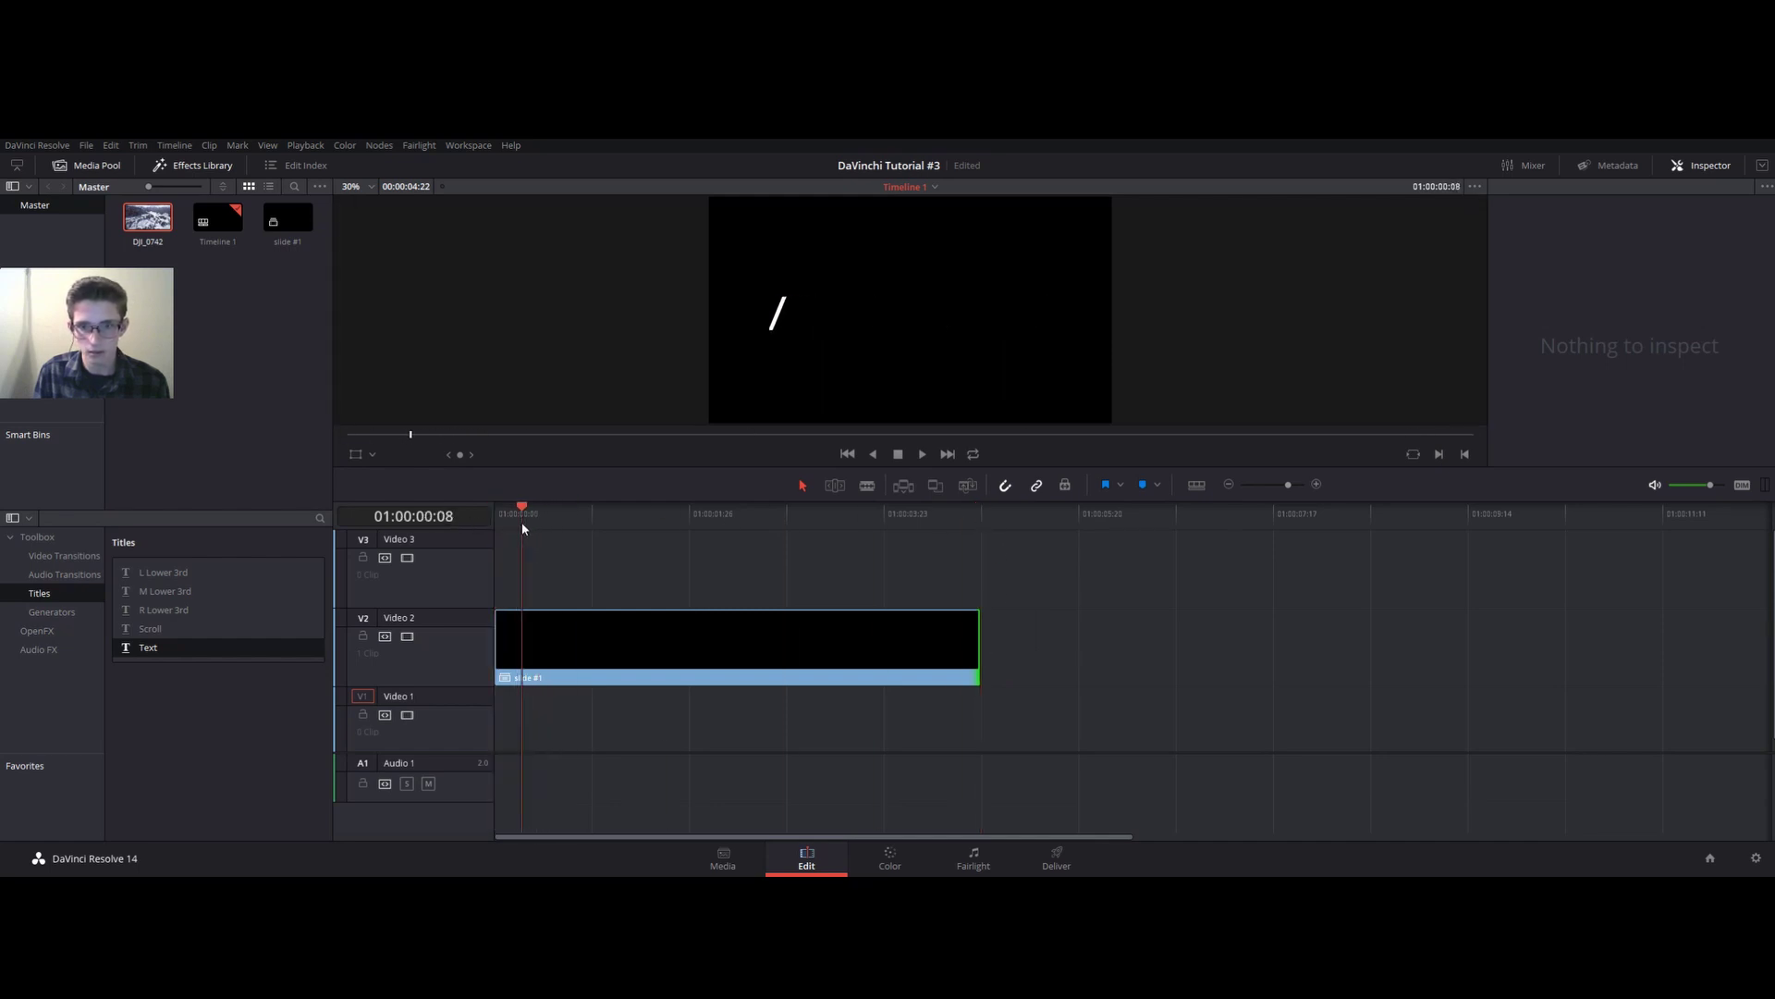
{"action": "left_click", "coordinate": [505, 633]}
{"action": "left_click_drag", "start_coordinate": [508, 636], "coordinate": [533, 635]}
{"action": "left_click_drag", "start_coordinate": [571, 645], "coordinate": [545, 646]}
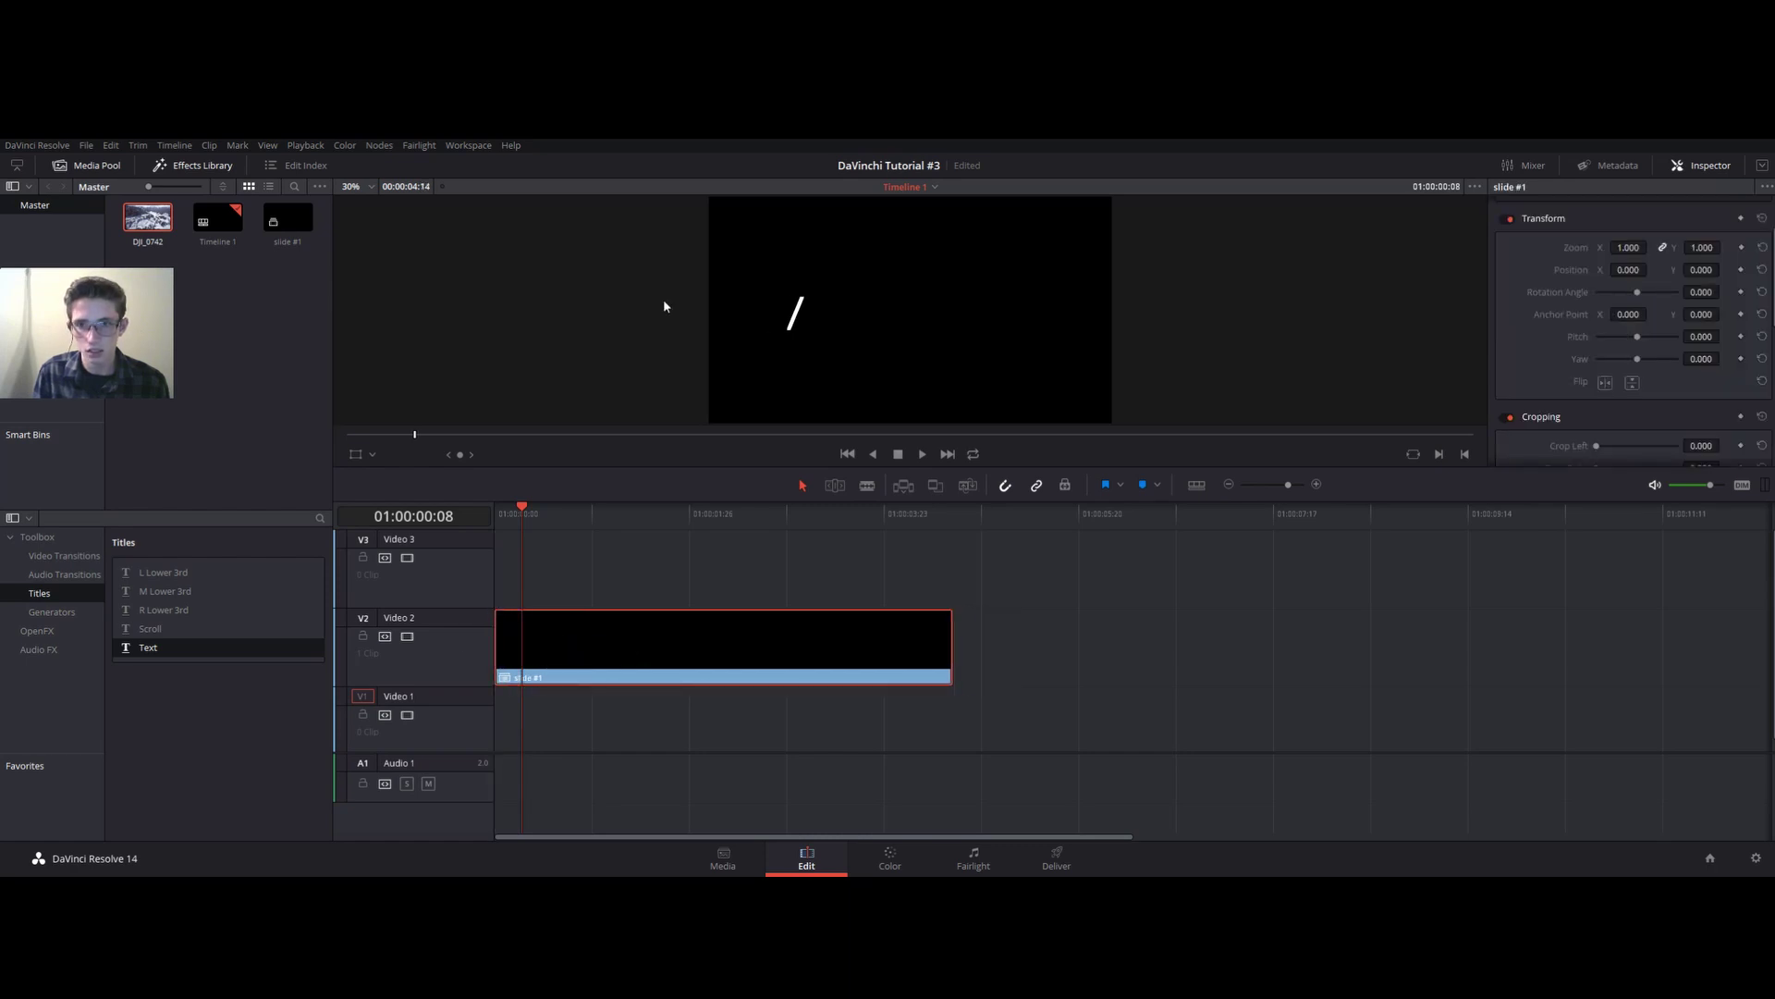
Paste a copy of the slide #1 clip directly after the original on Video 2, and check frames in both clips
{"action": "left_click", "coordinate": [986, 515]}
{"action": "left_click", "coordinate": [1040, 637]}
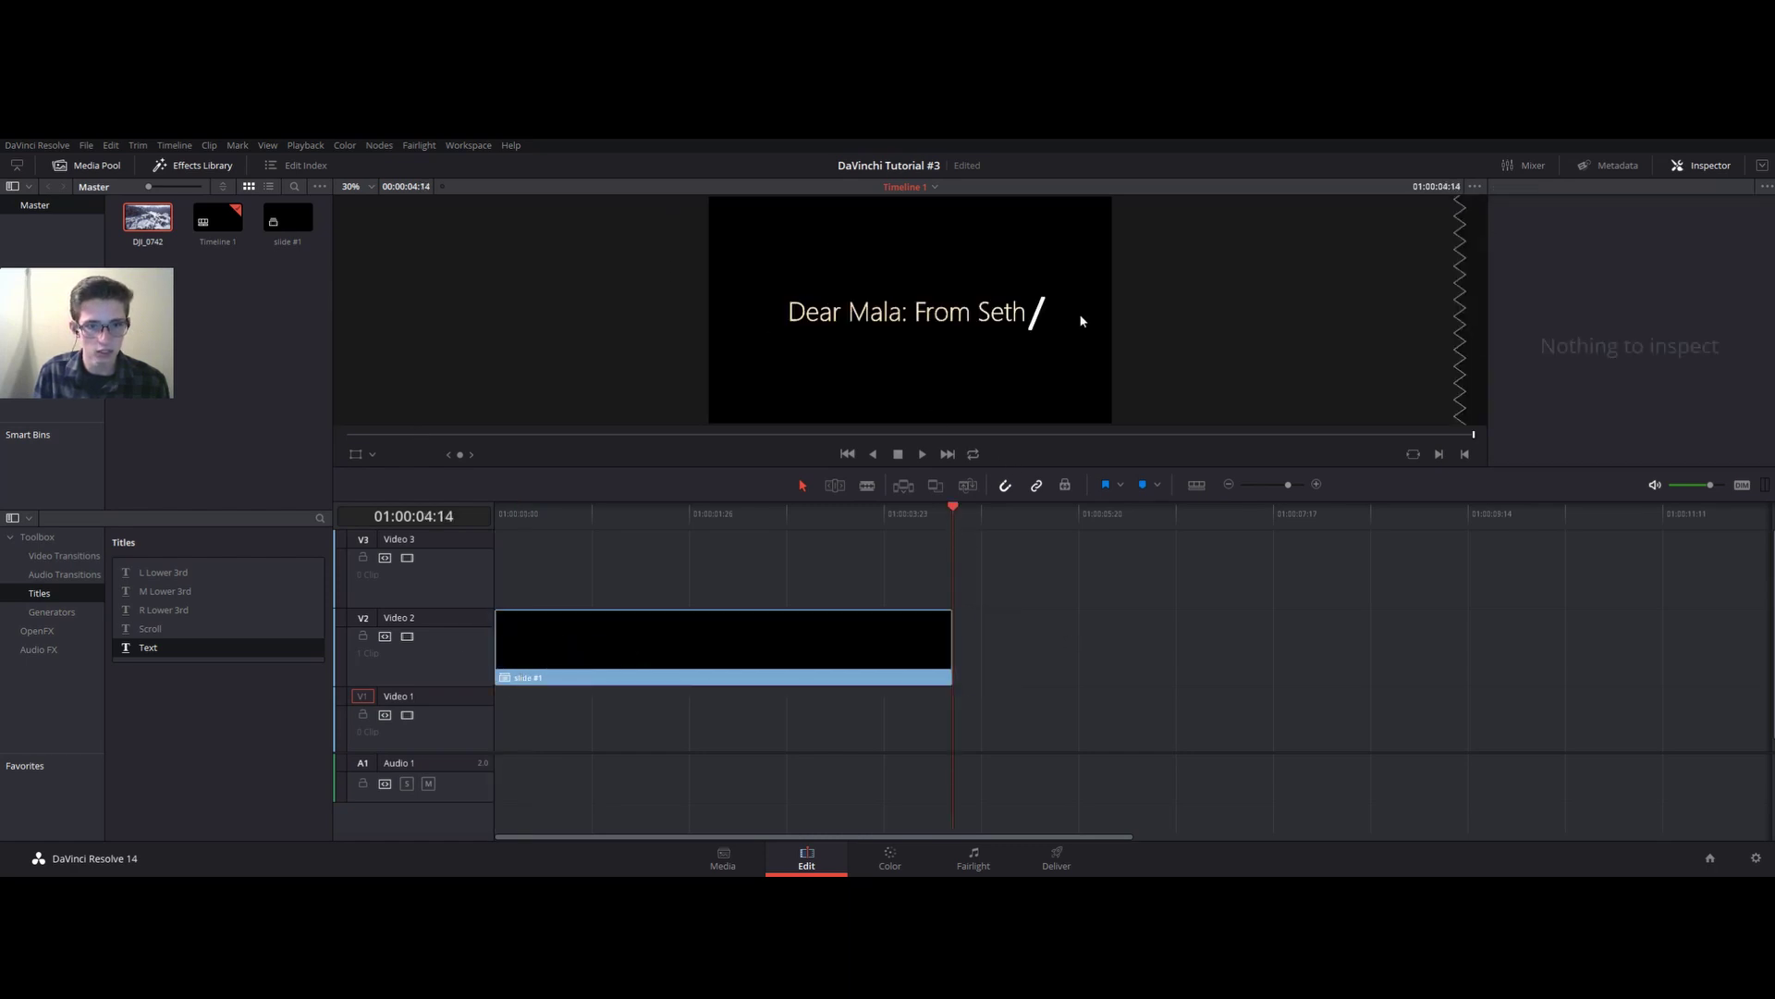
{"action": "key", "text": "ctrl+v"}
{"action": "left_click", "coordinate": [628, 518]}
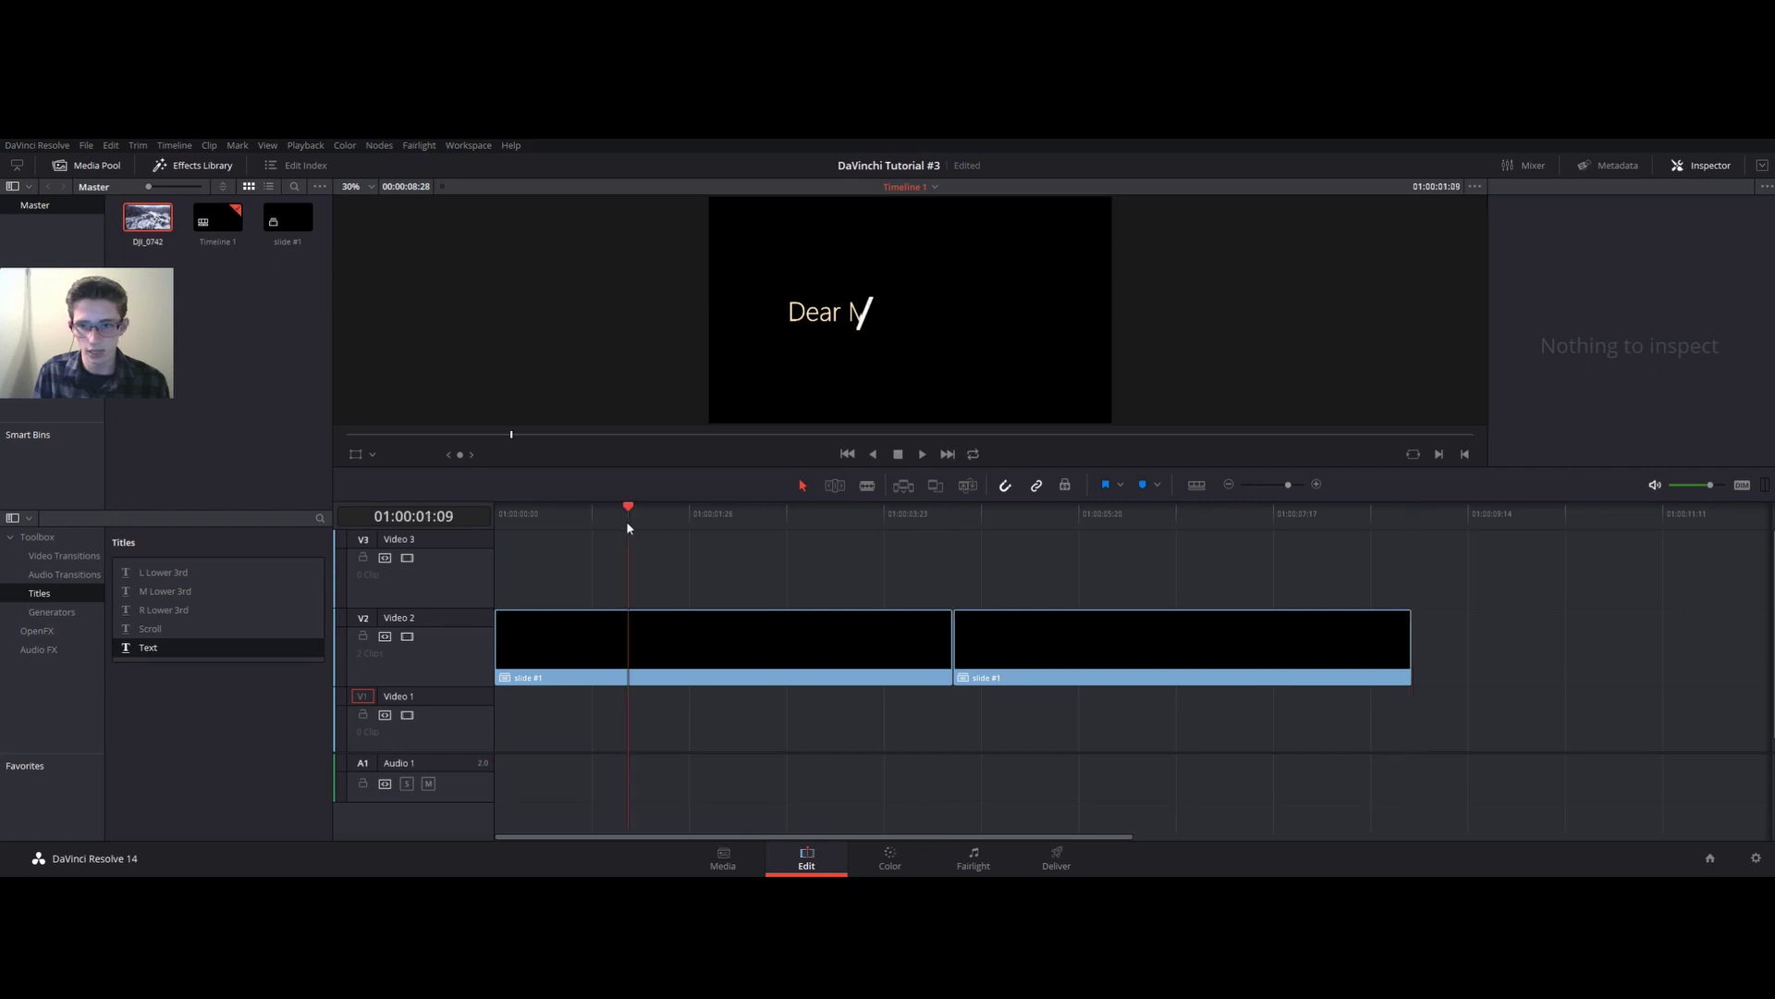
{"action": "left_click", "coordinate": [1046, 514]}
{"action": "left_click", "coordinate": [840, 518]}
{"action": "left_click", "coordinate": [1025, 516]}
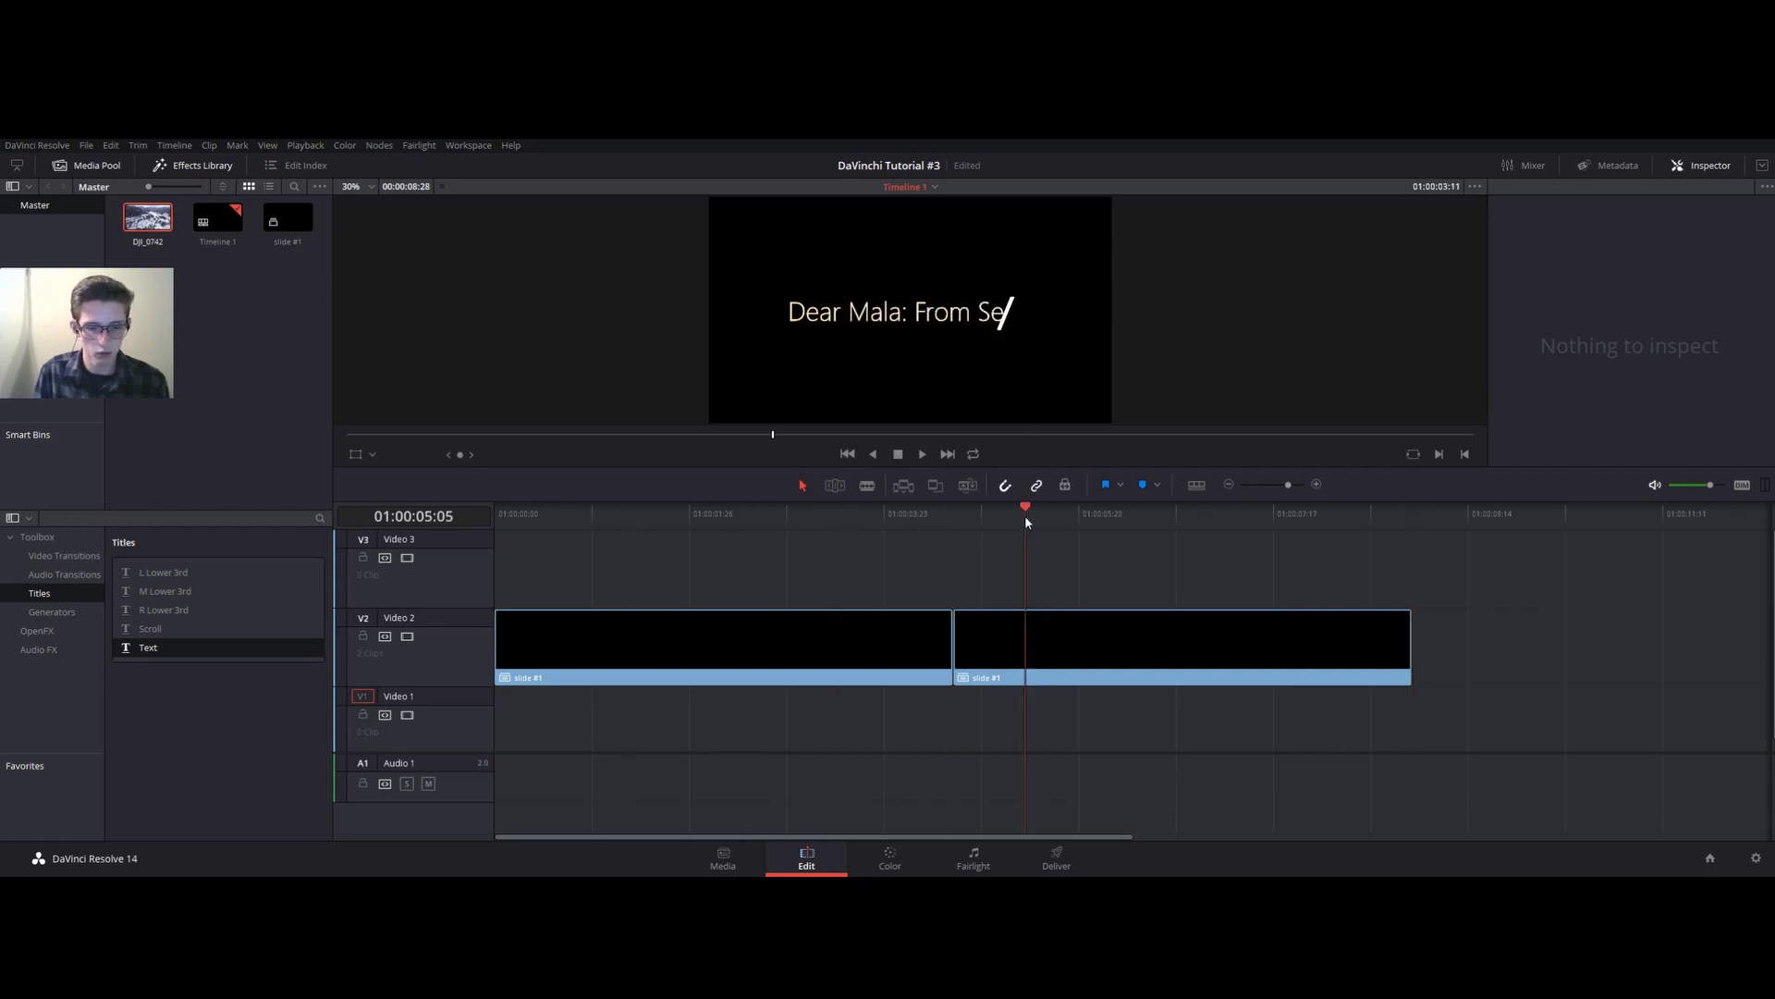
Speed up both slide #1 clips, reversing the second one, and move the second directly against the end of the first
{"action": "left_click", "coordinate": [1073, 633]}
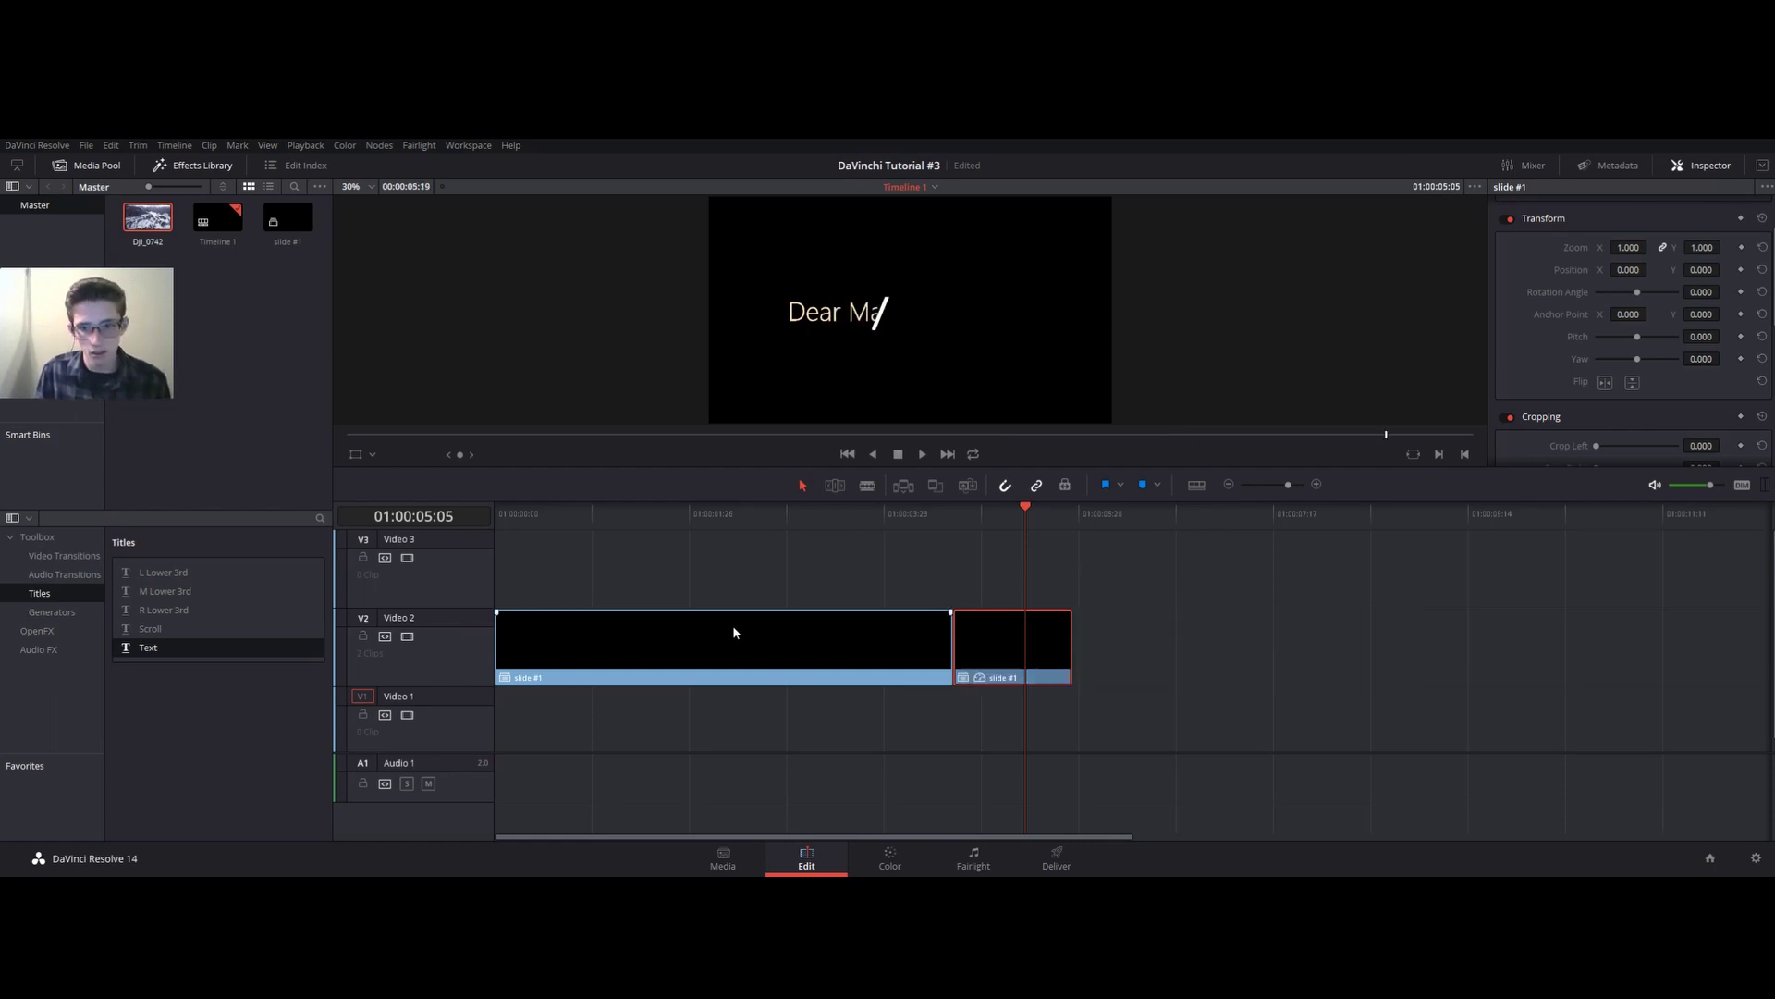
{"action": "left_click", "coordinate": [733, 632]}
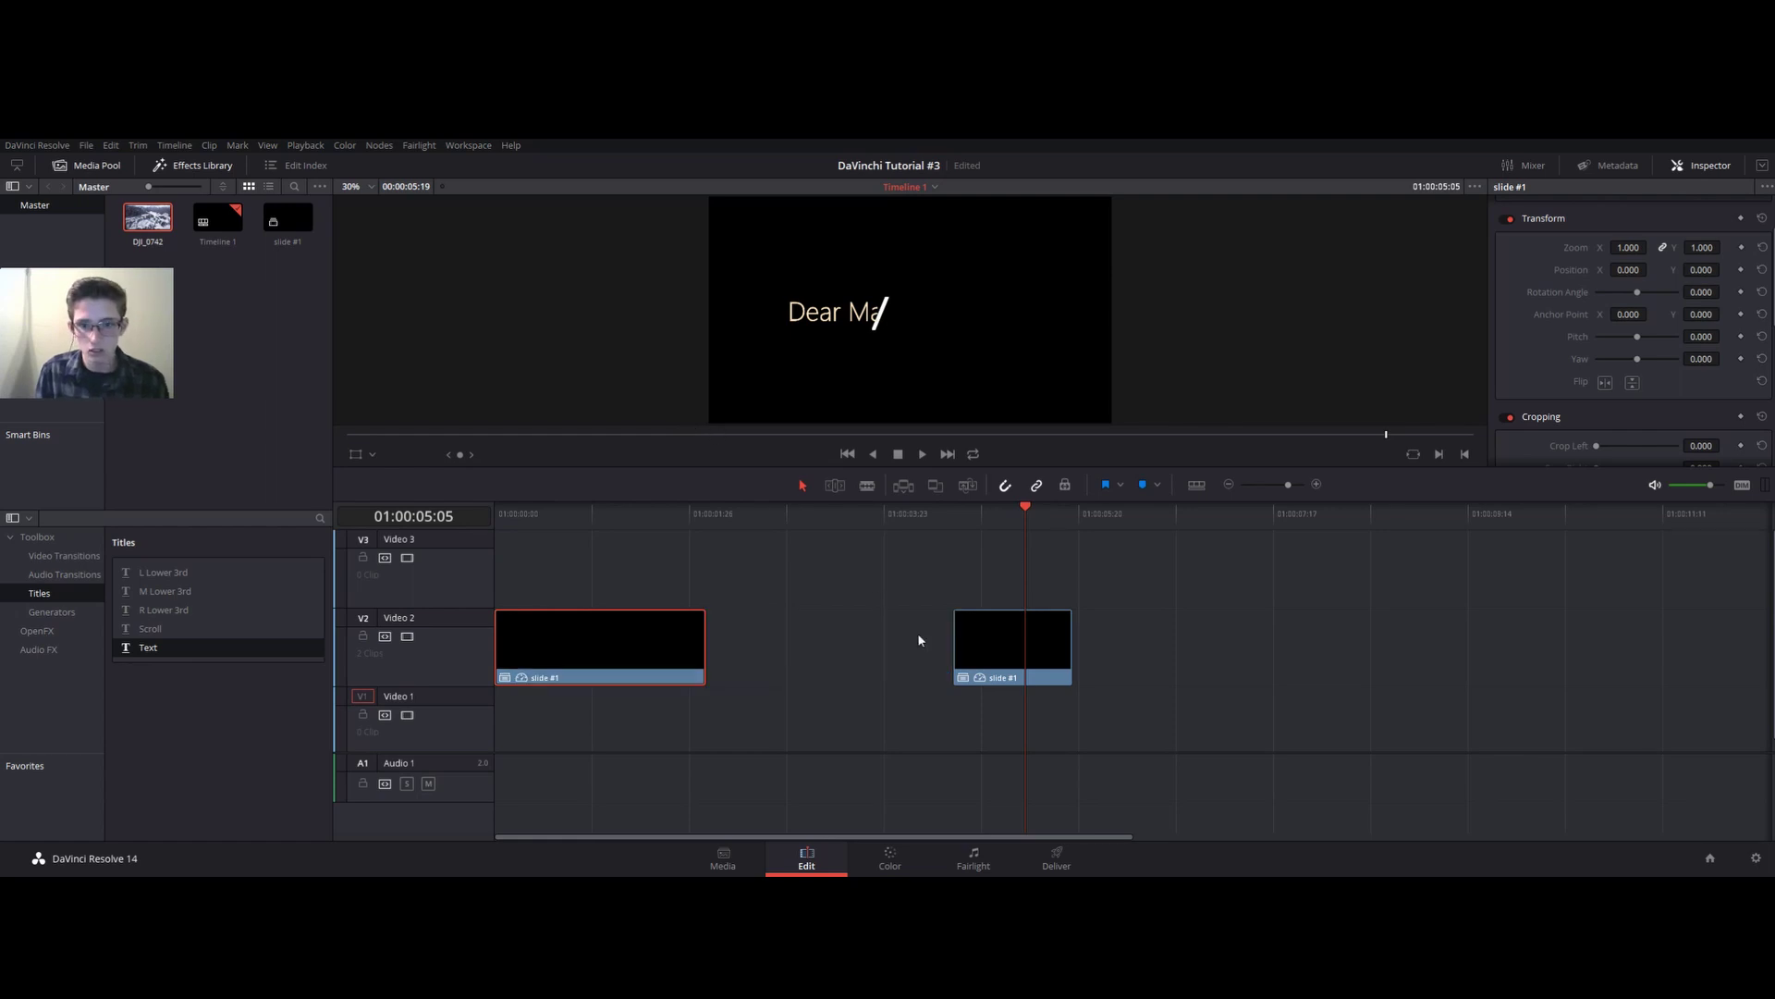
{"action": "left_click_drag", "start_coordinate": [973, 640], "coordinate": [737, 636]}
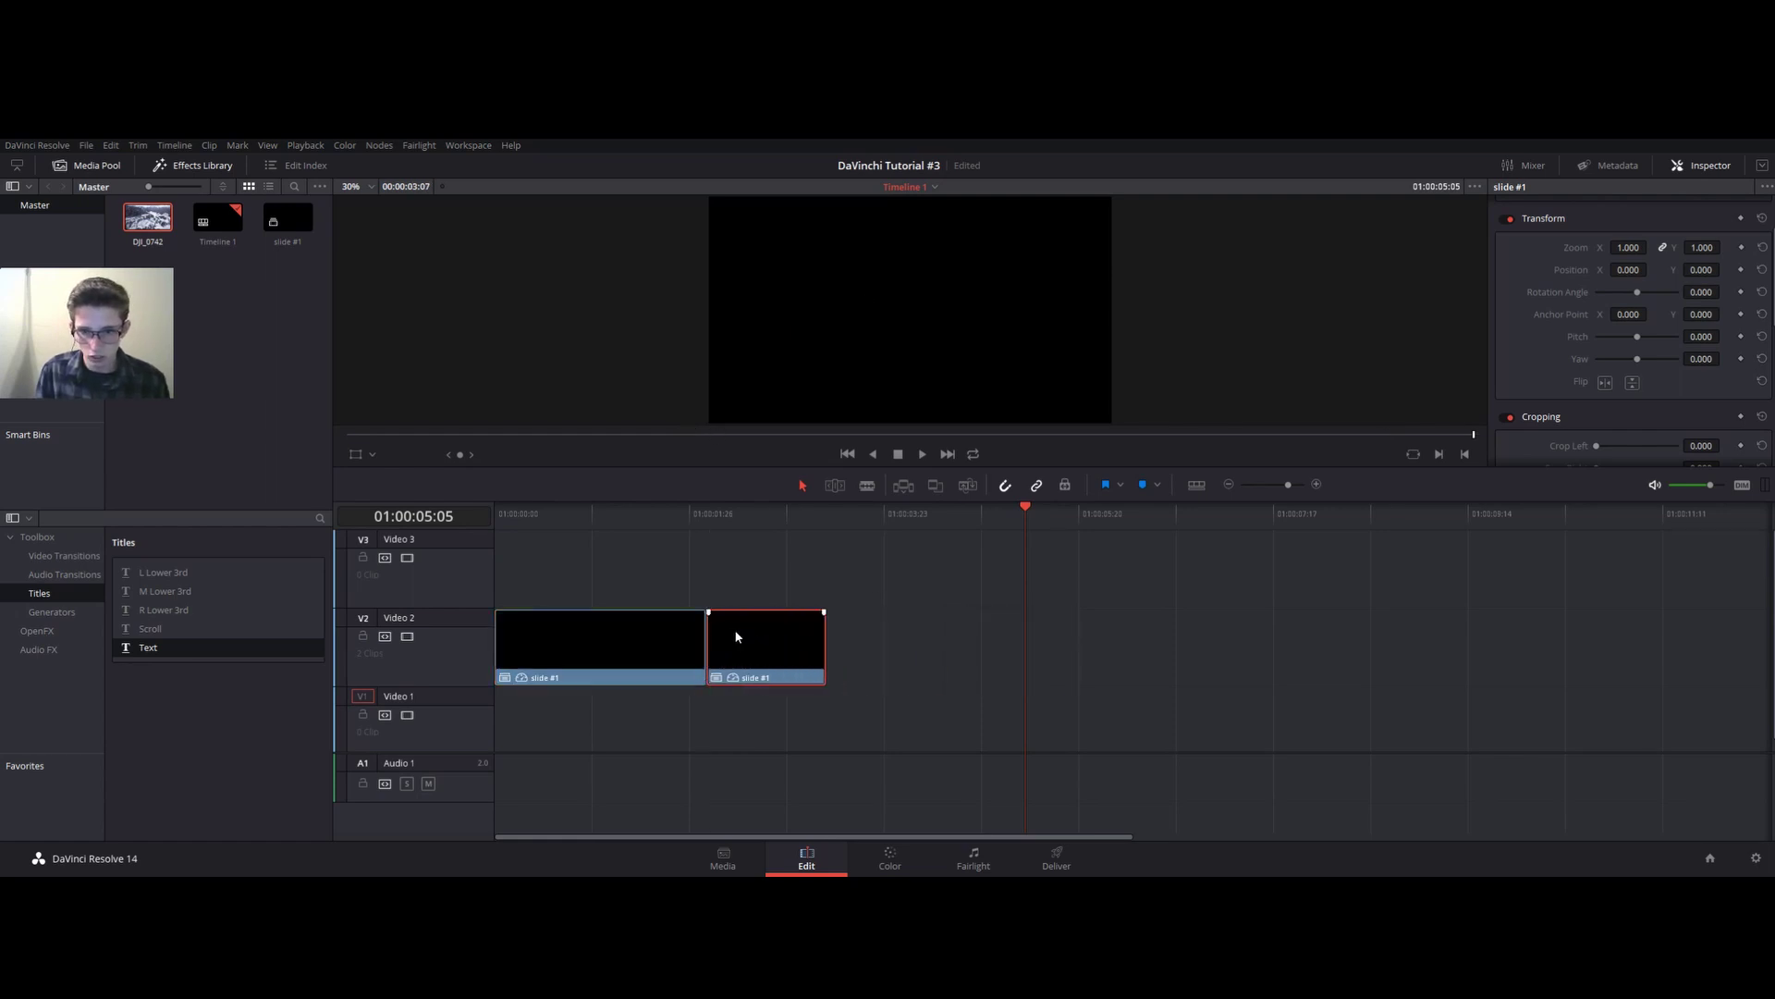
Play back the two joined slide #1 clips from the start to check the forward and reversed sweep
{"action": "left_click", "coordinate": [495, 515]}
{"action": "left_click", "coordinate": [922, 454]}
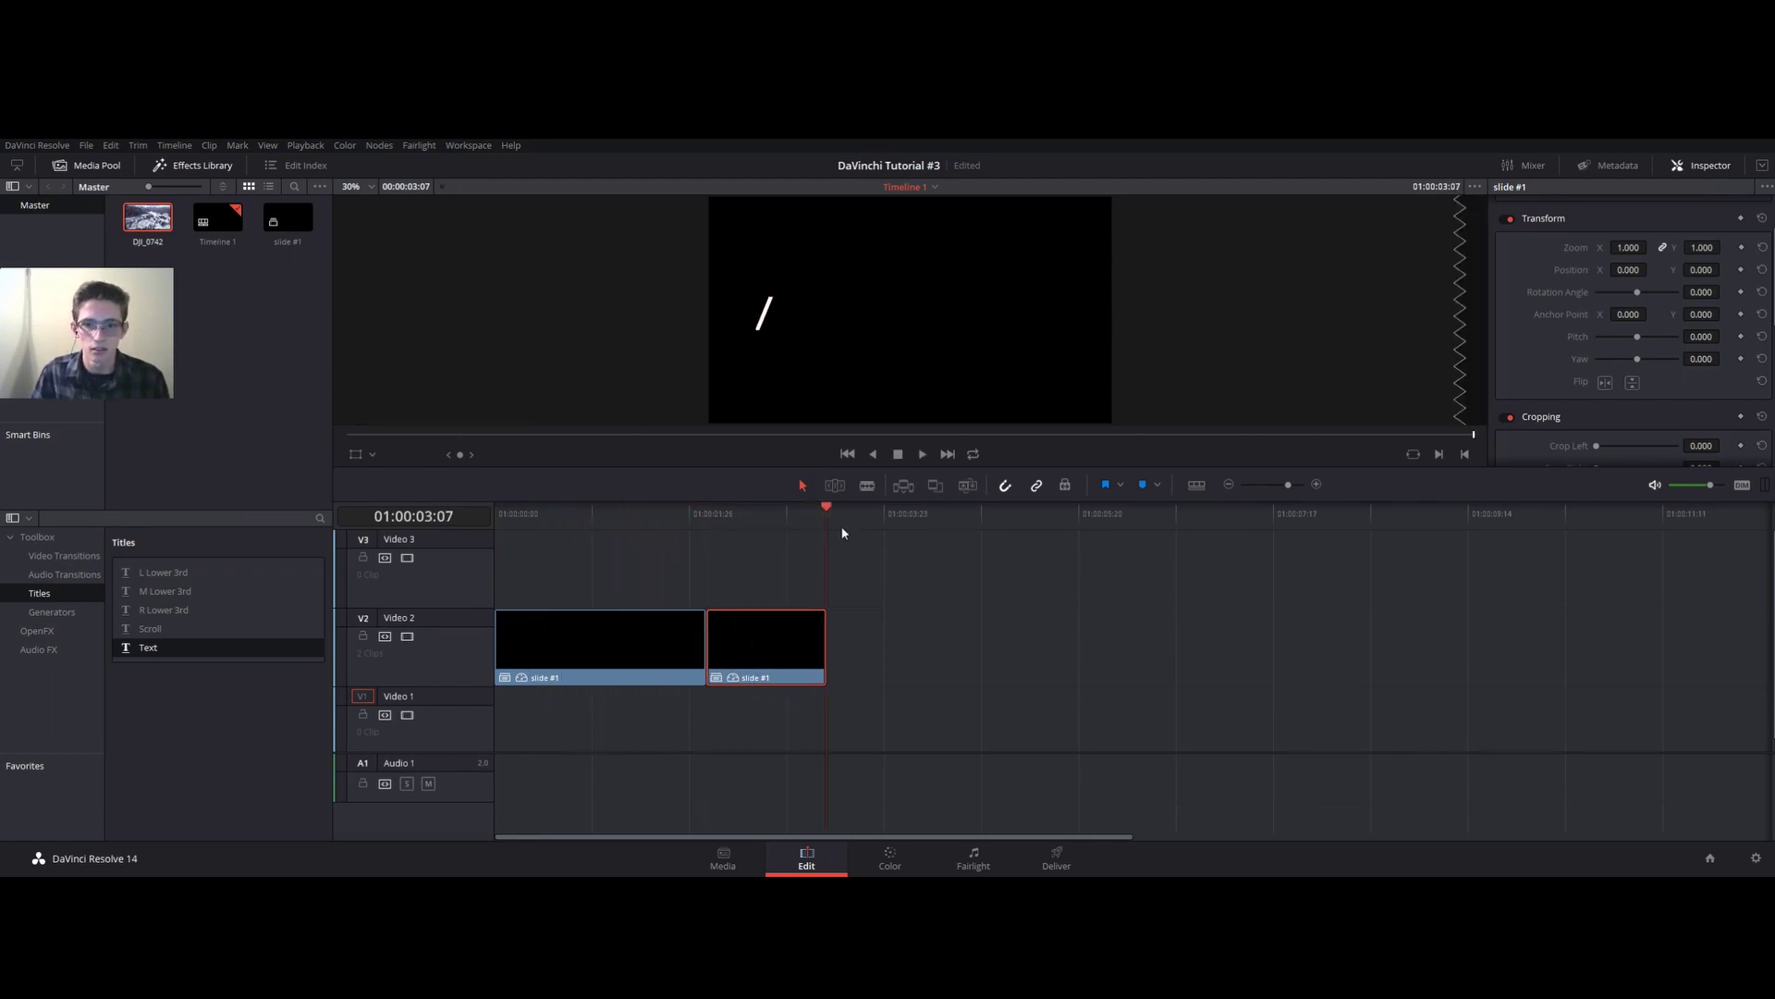
{"action": "left_click_drag", "start_coordinate": [820, 511], "coordinate": [498, 522]}
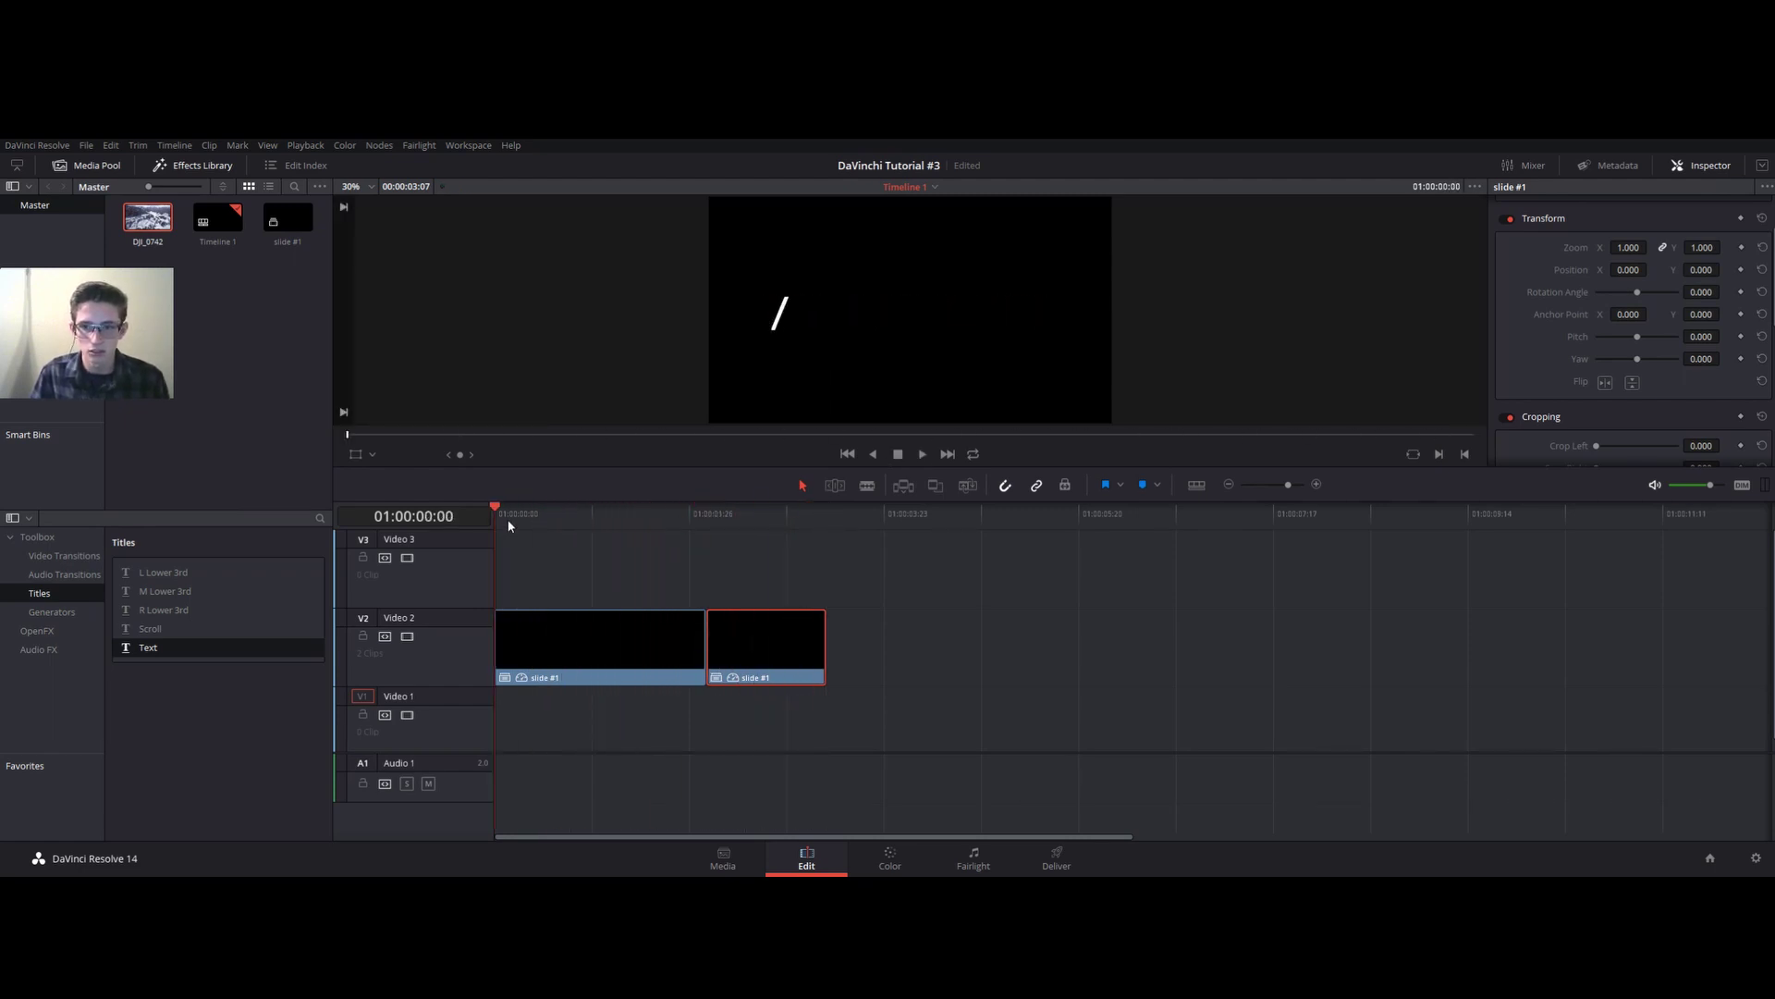
{"action": "left_click", "coordinate": [899, 455]}
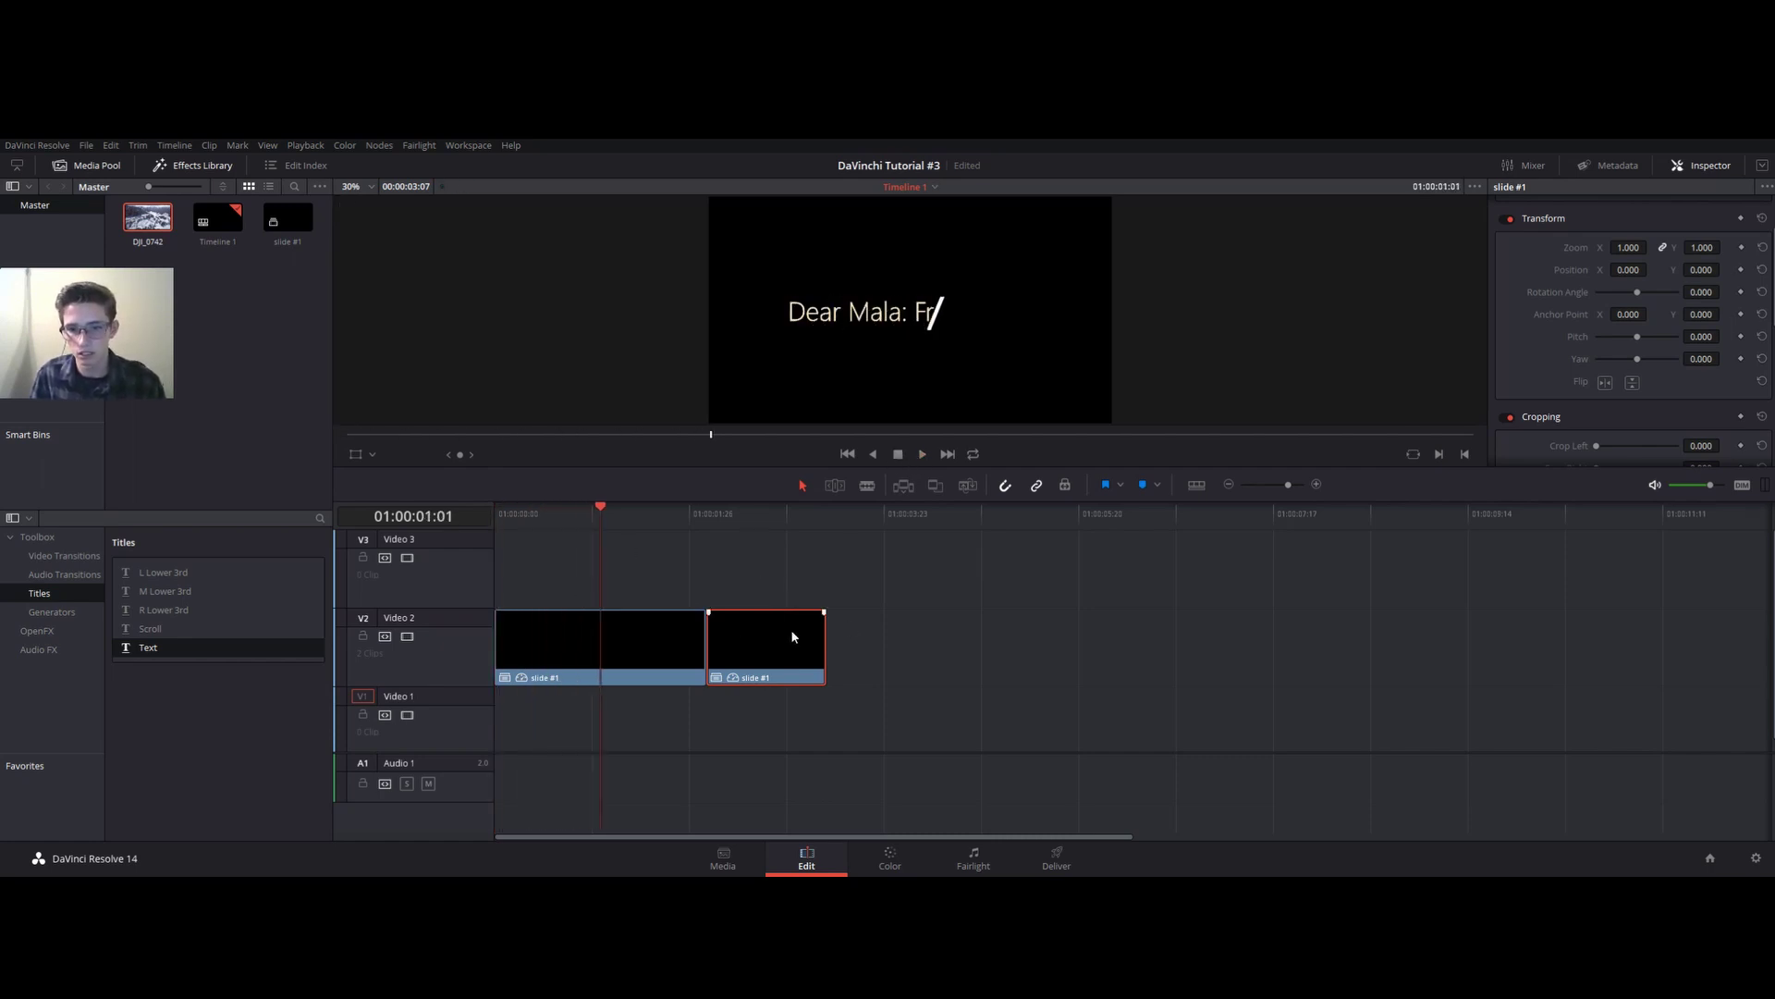
Combine both slide #1 clips into a compound clip named slide #2 and play it back from the start
{"action": "left_click_drag", "start_coordinate": [929, 632], "coordinate": [612, 652]}
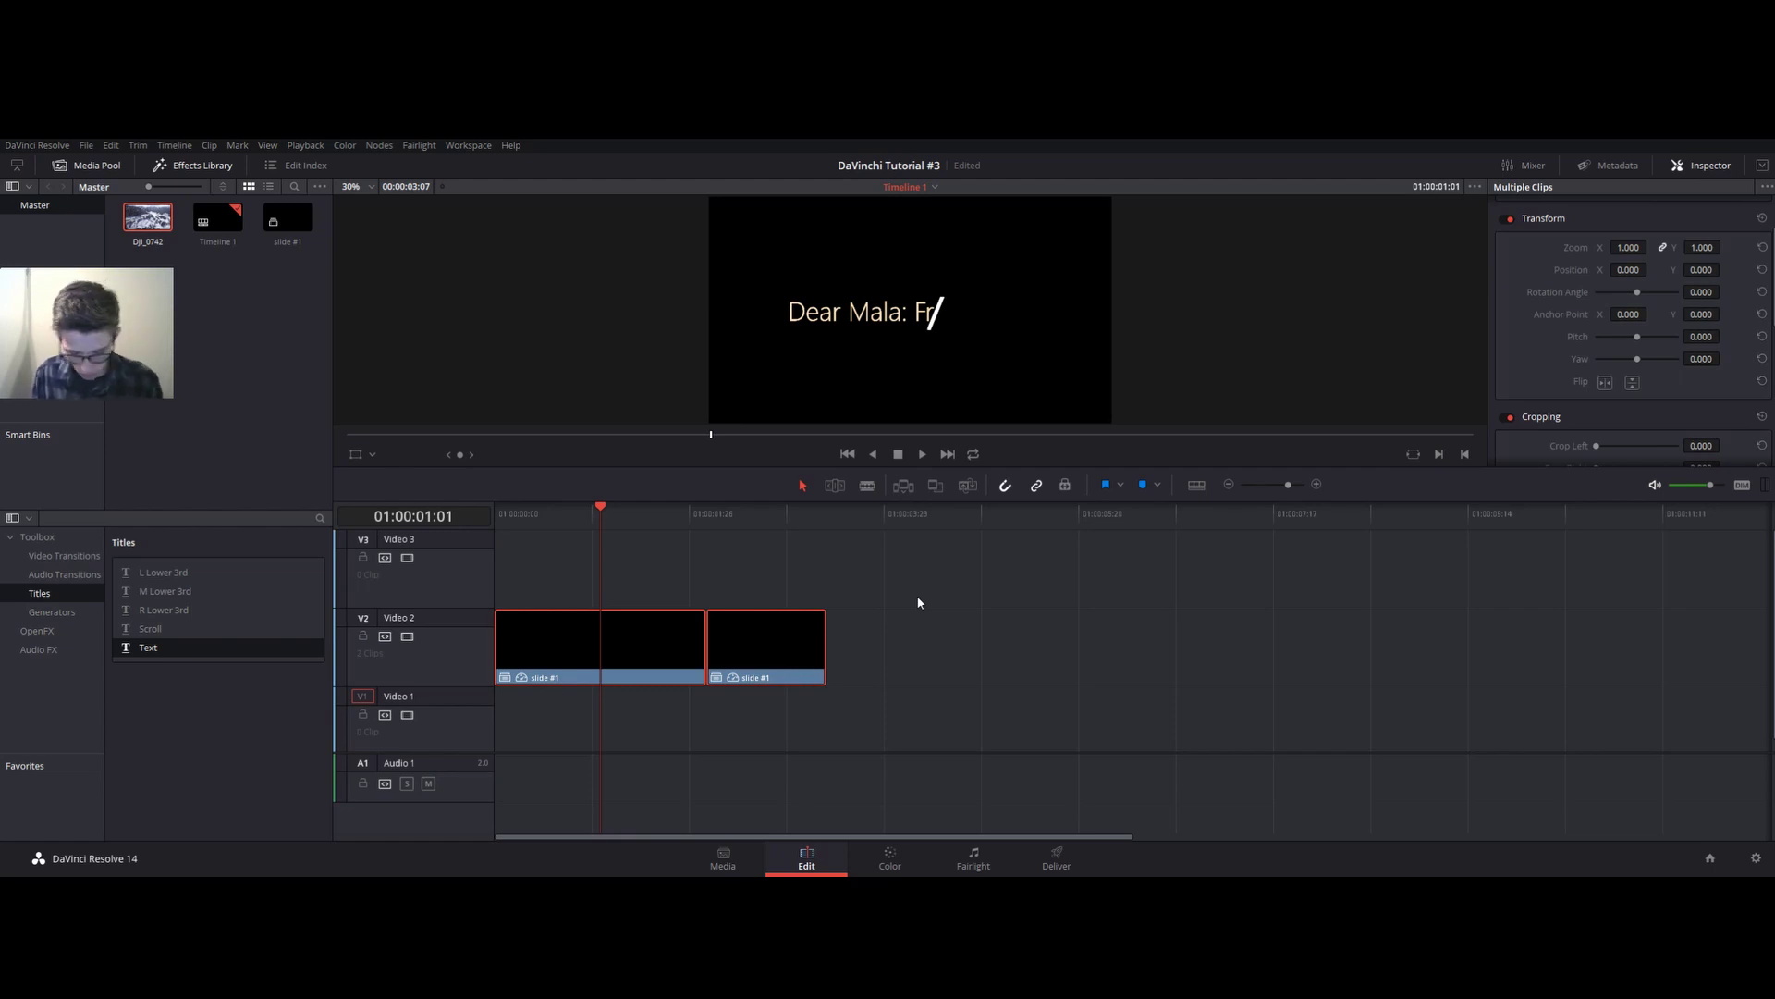
{"action": "left_click", "coordinate": [967, 531]}
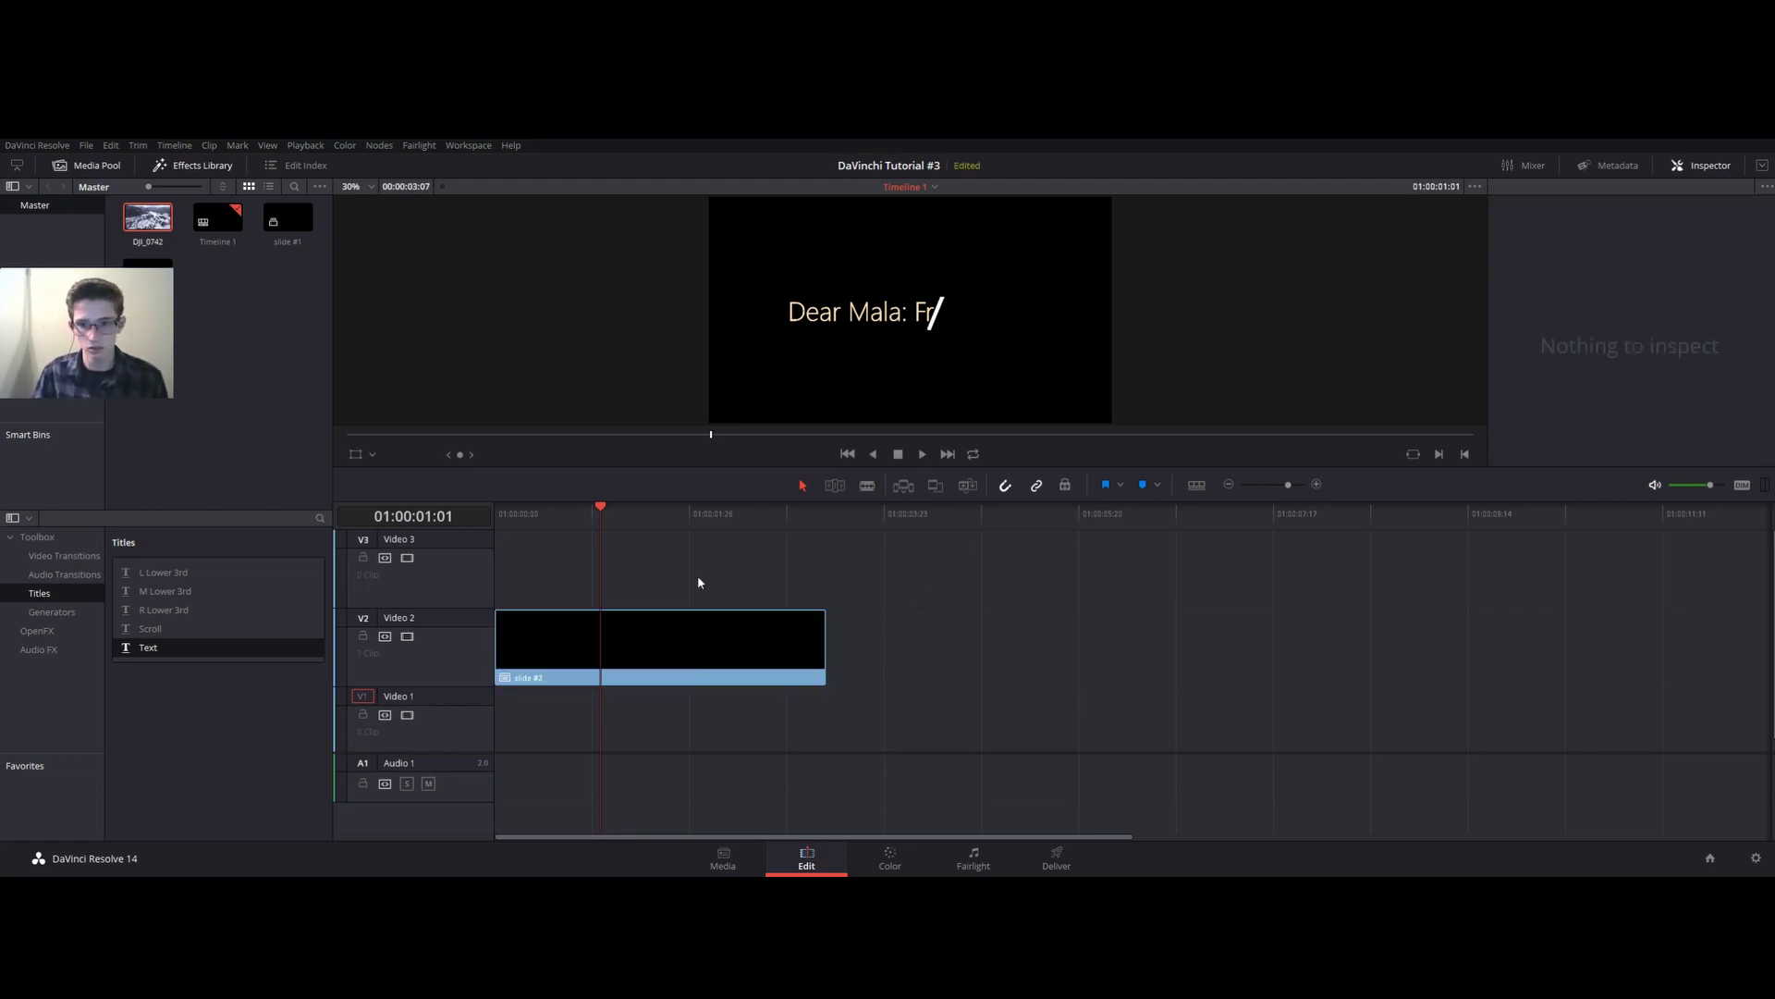
{"action": "left_click", "coordinate": [497, 516]}
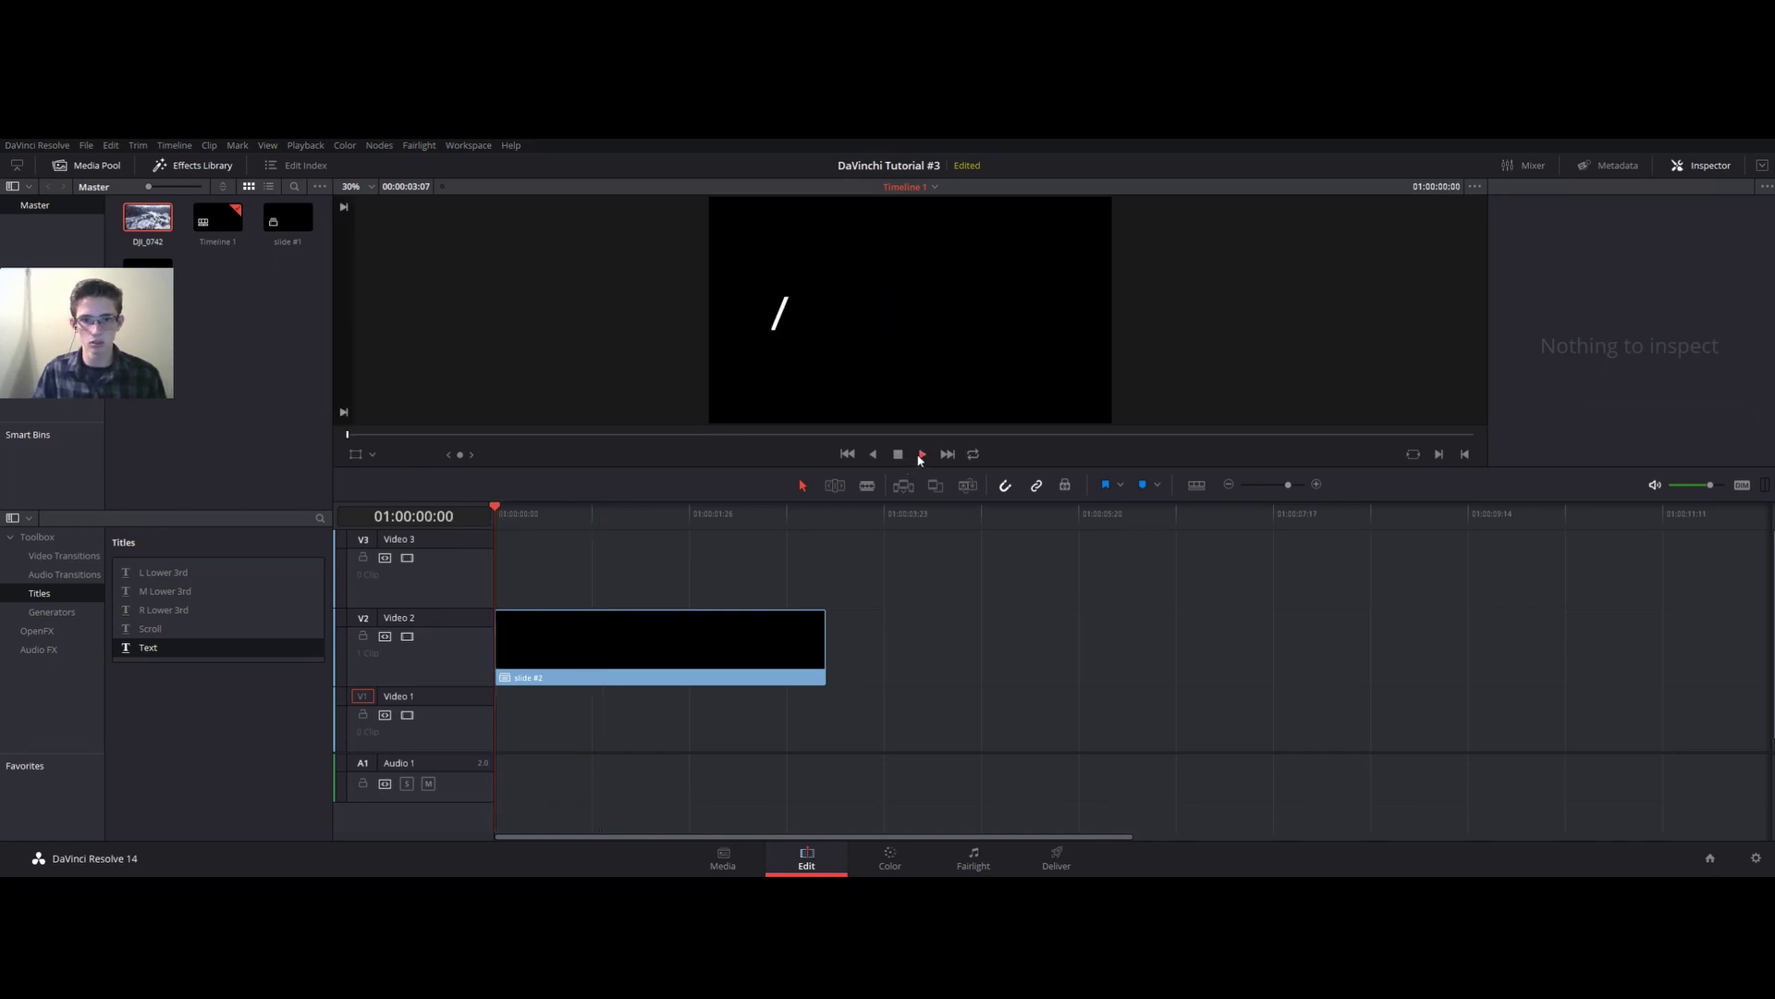
{"action": "left_click", "coordinate": [922, 455]}
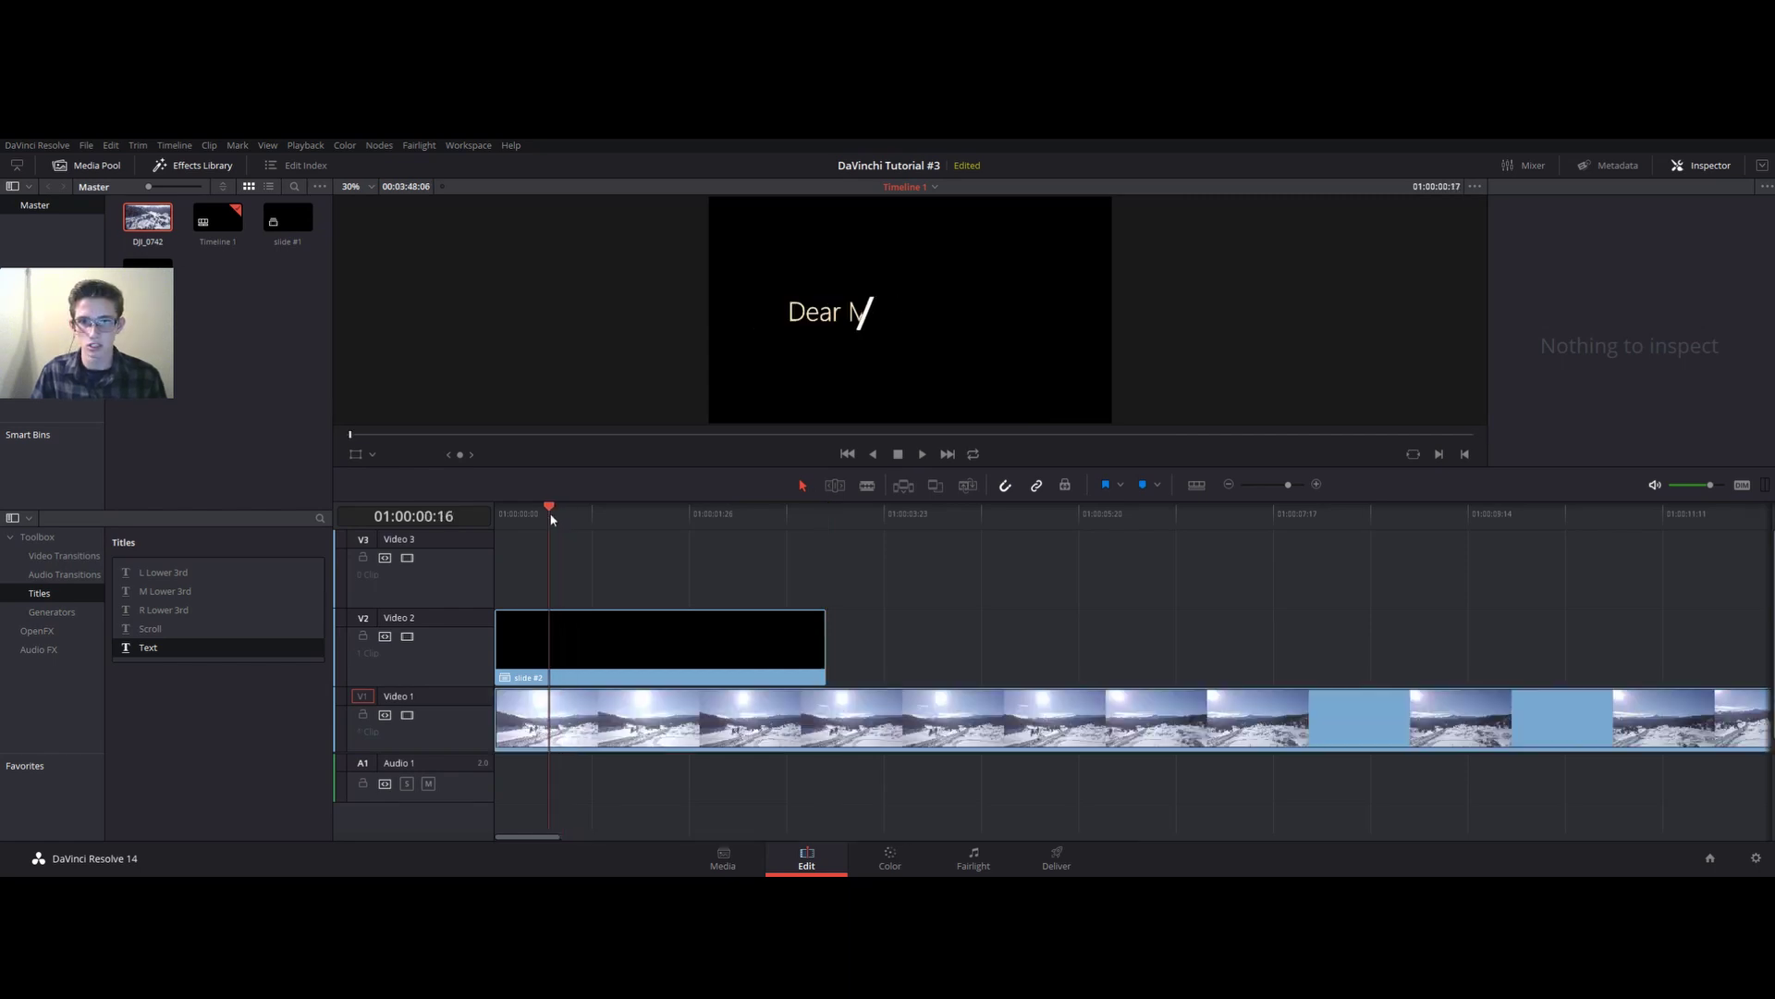
Play back the slide #2 clip over the snowy footage from near the start, and delete the footage from Video 1
{"action": "left_click_drag", "start_coordinate": [547, 514], "coordinate": [507, 514]}
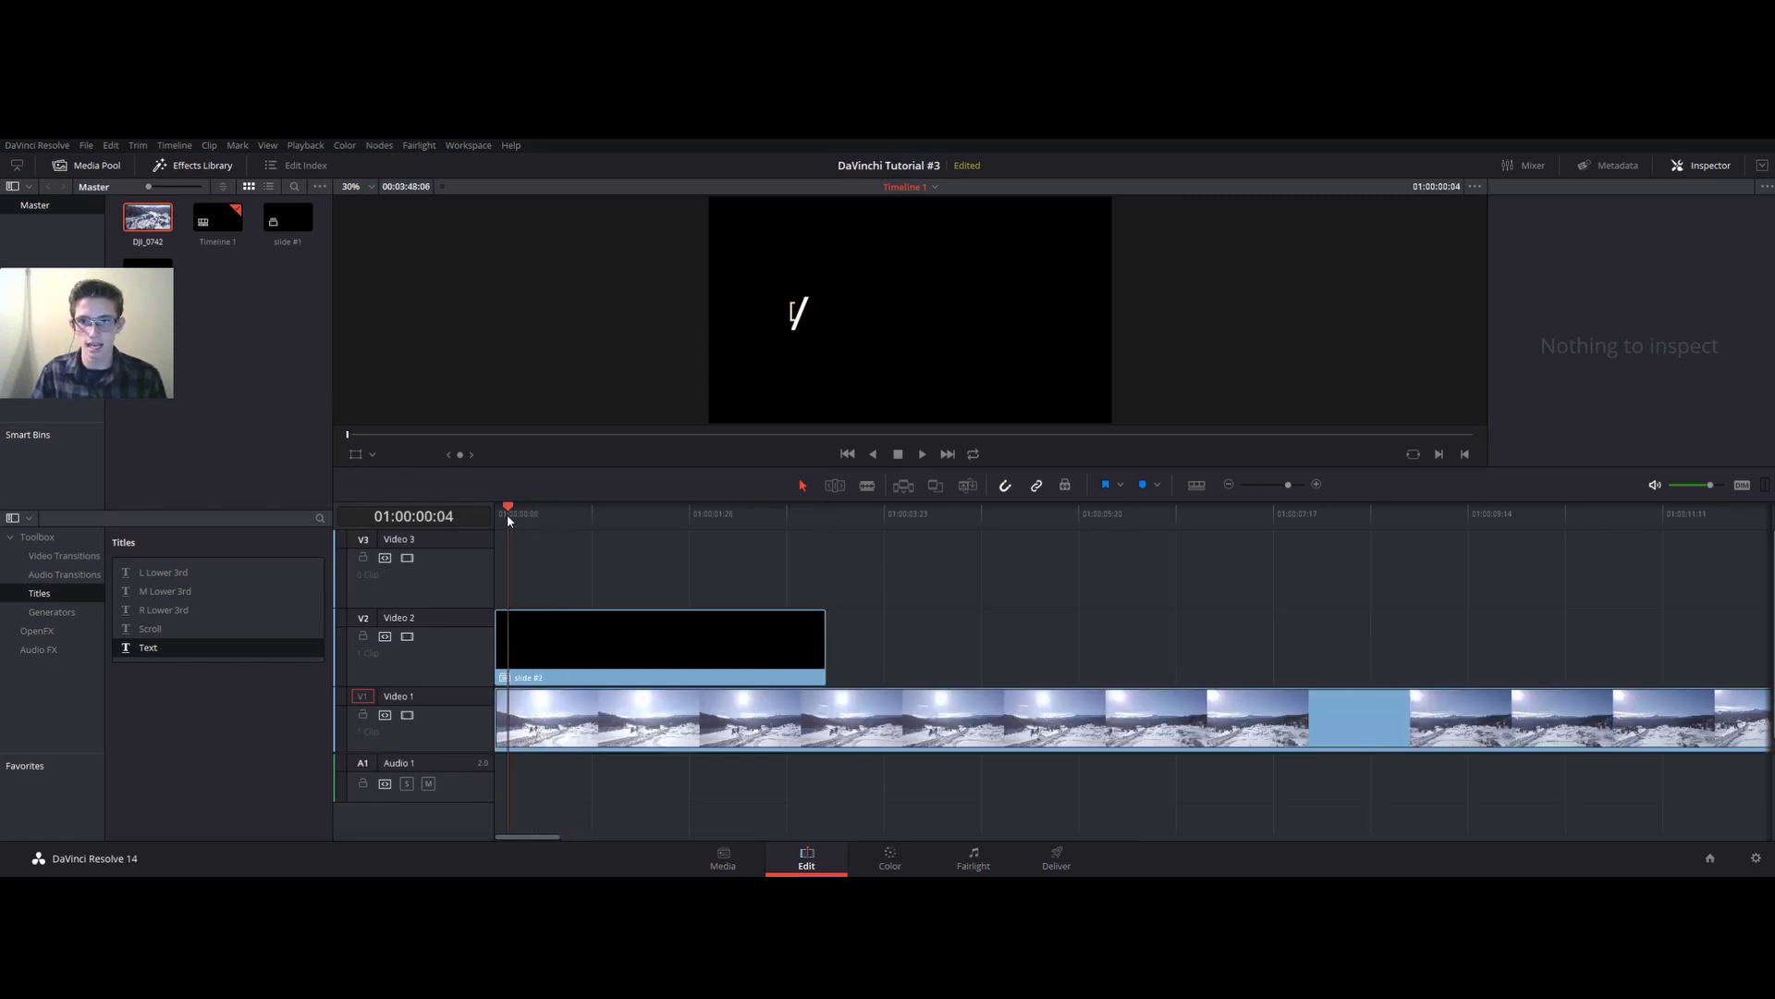
{"action": "left_click", "coordinate": [923, 455]}
{"action": "left_click", "coordinate": [899, 457]}
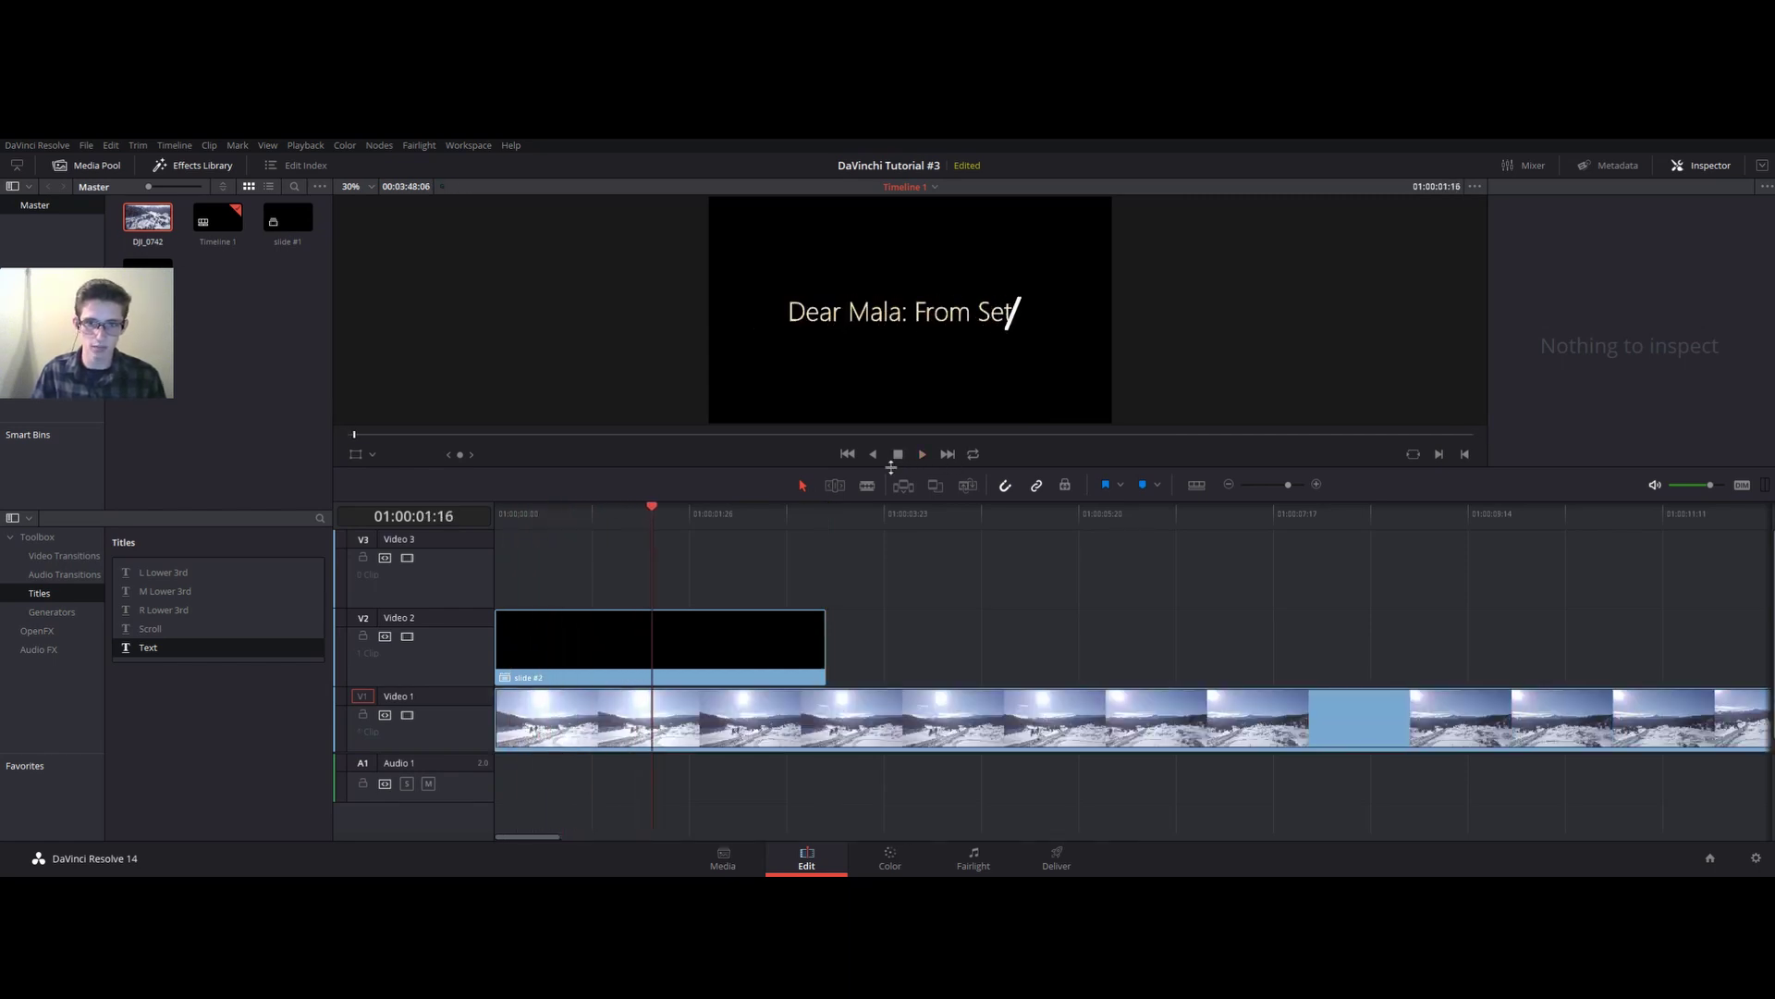
{"action": "left_click", "coordinate": [853, 726]}
{"action": "key", "text": "Delete"}
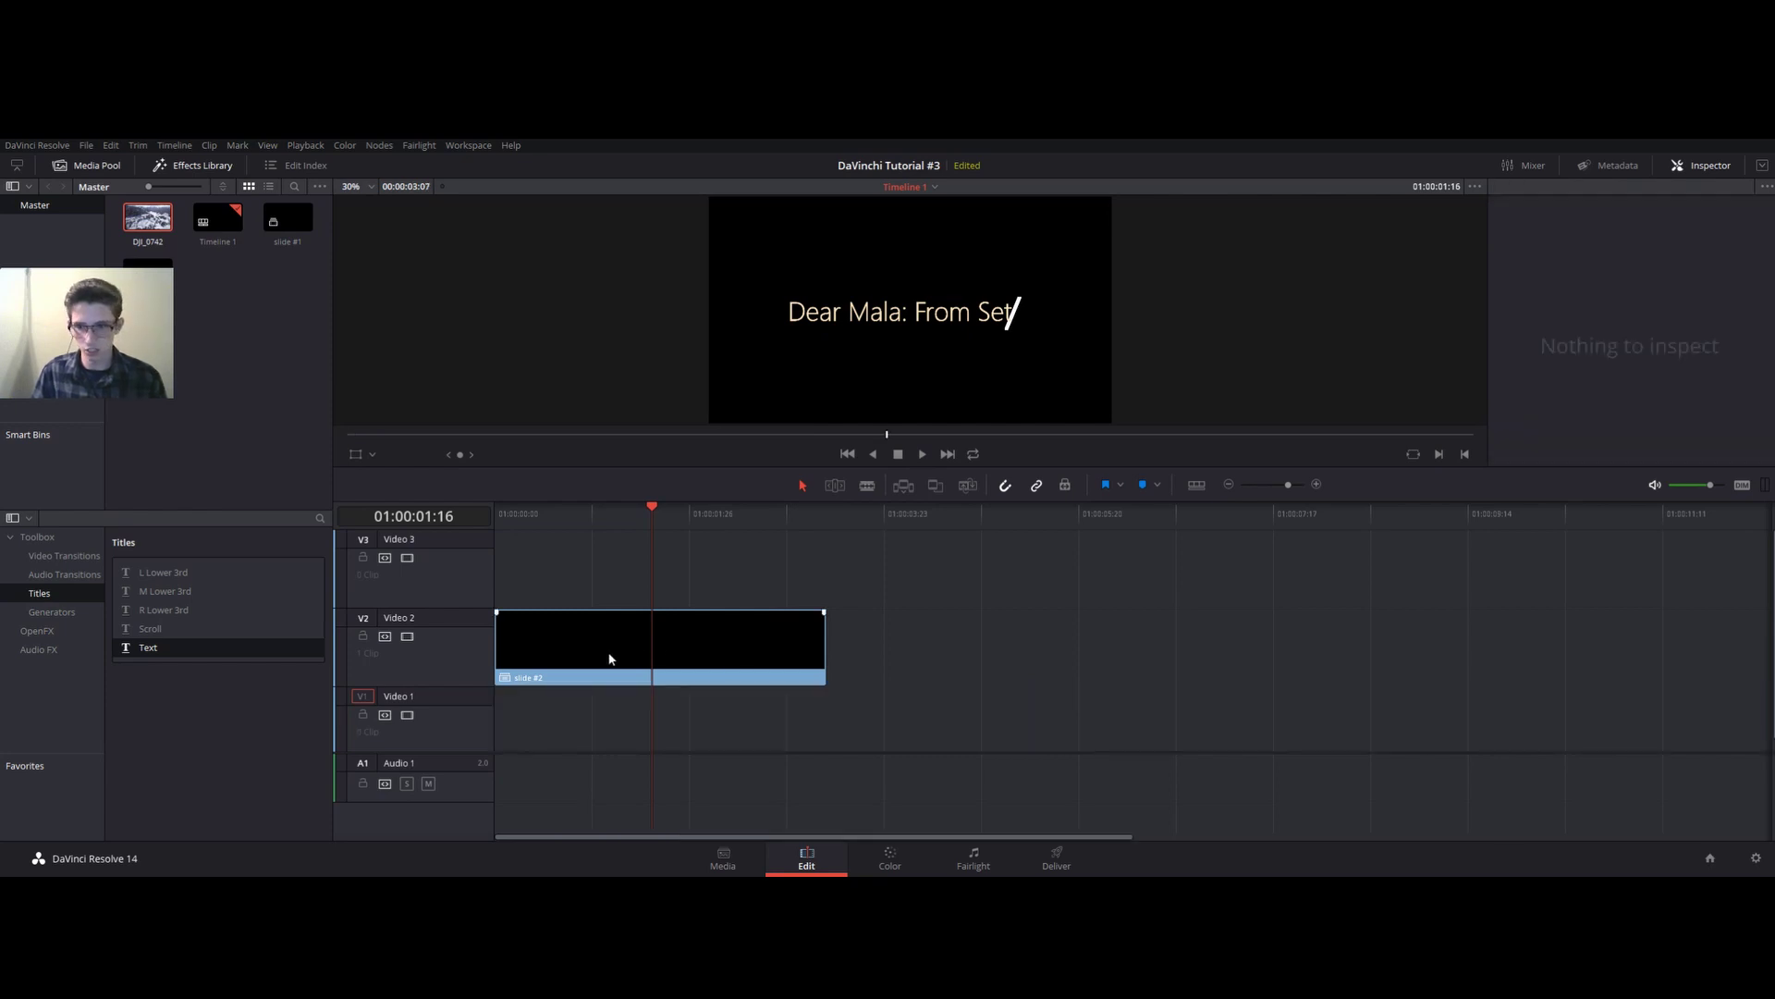